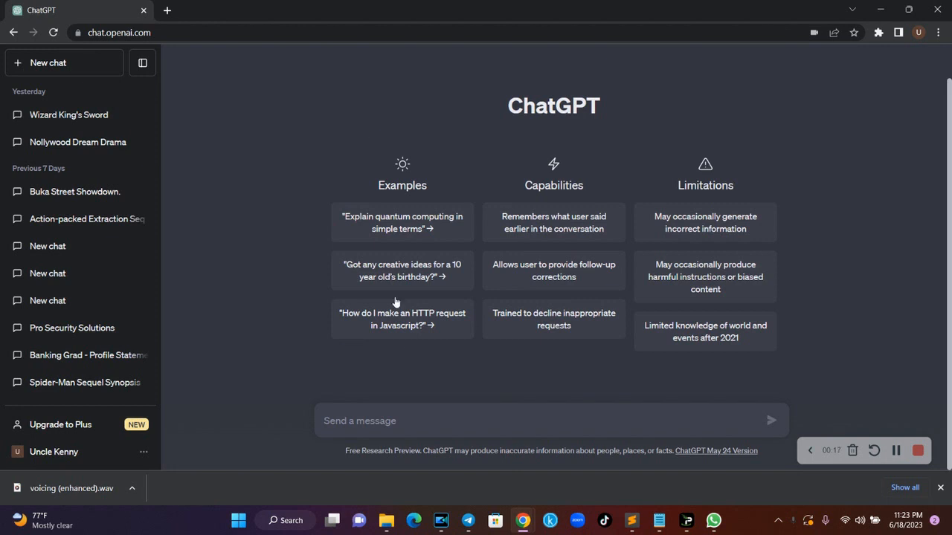
# - Launch Microsoft Word by searching 'word' in the Start menu
pyautogui.press('super')
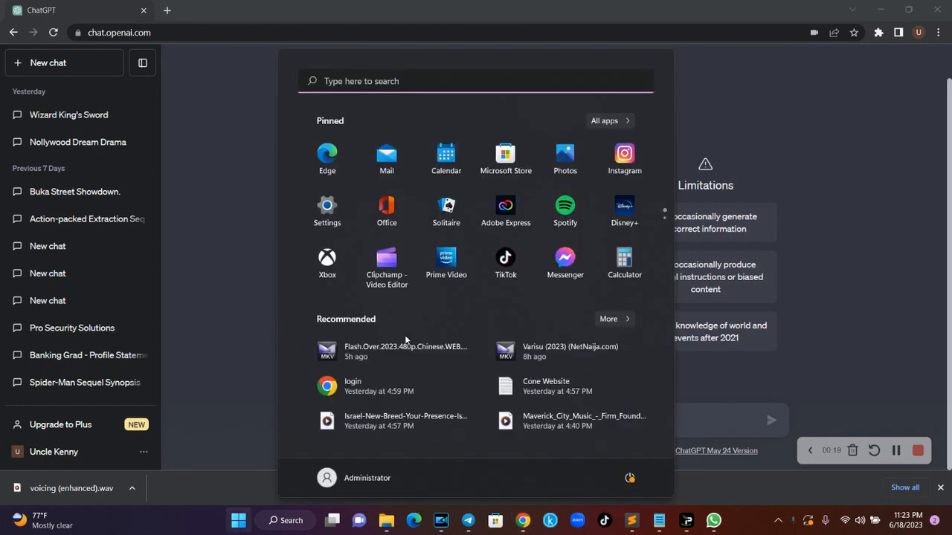
pyautogui.write('word')
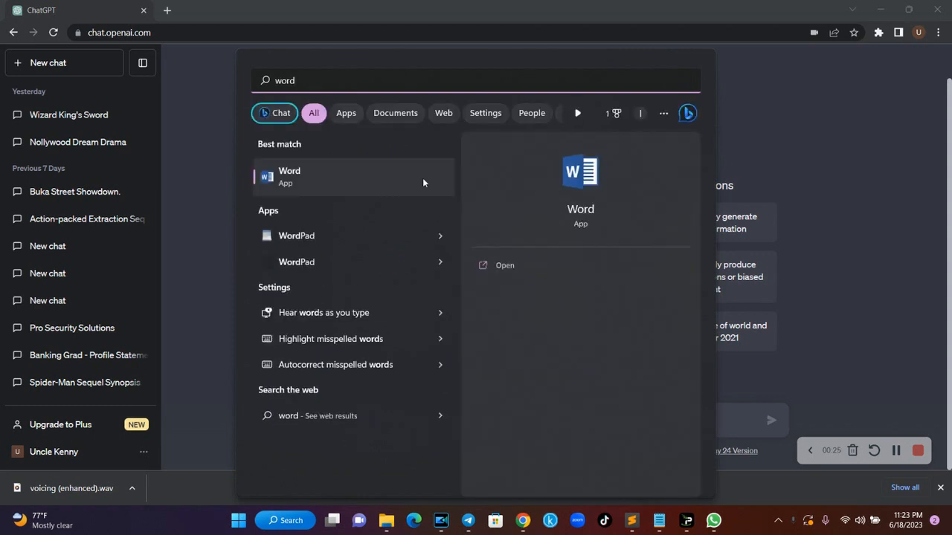
pyautogui.click(501, 265)
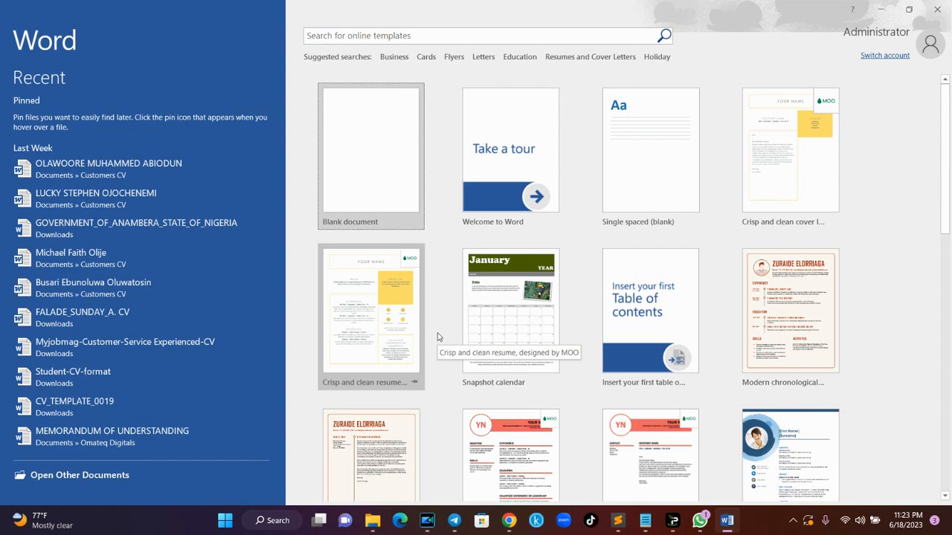
# - Glance at the ChatGPT browser window, then return to Word and create a blank document
pyautogui.moveTo(509, 520)
pyautogui.click(466, 466)
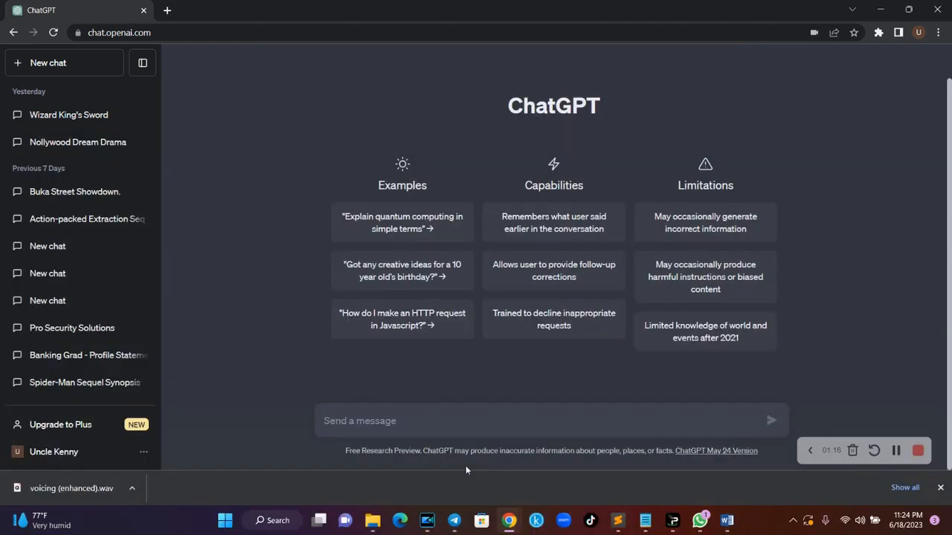
pyautogui.click(897, 455)
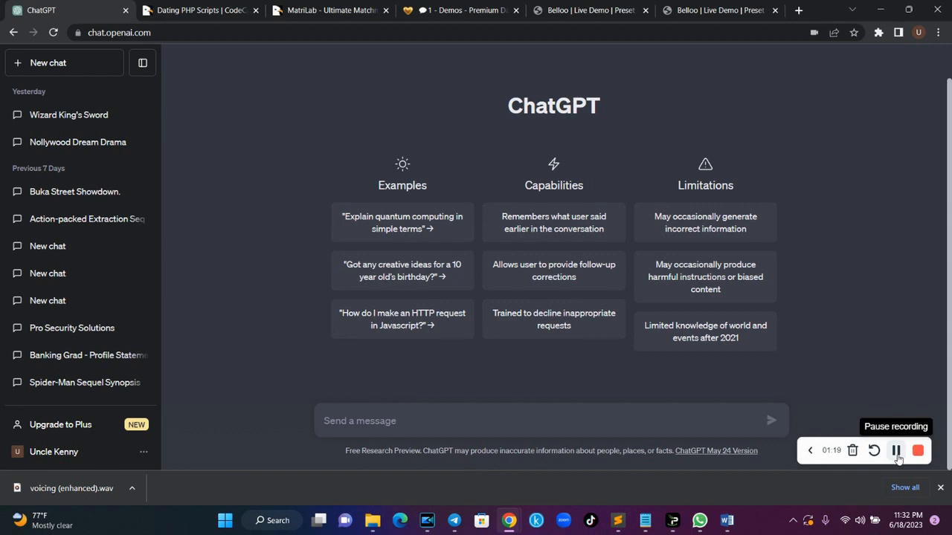
pyautogui.click(727, 522)
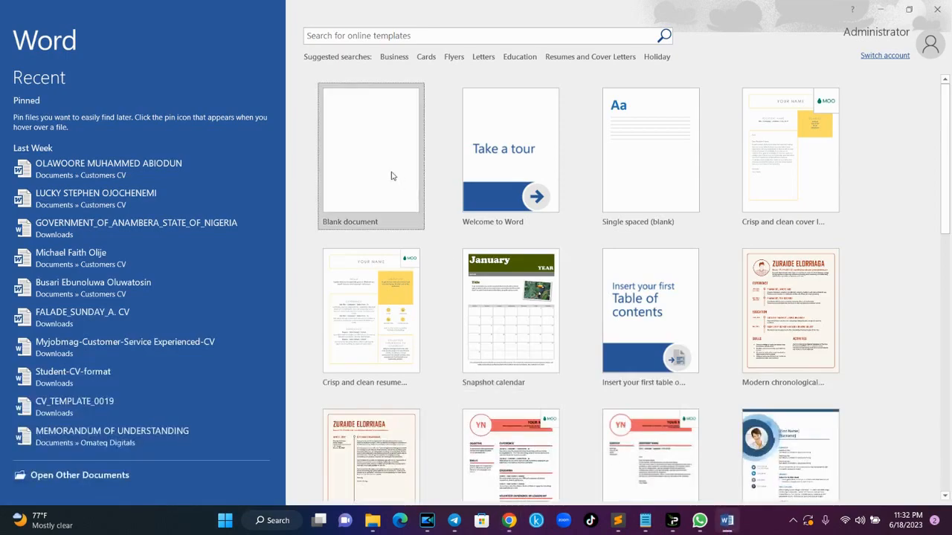
pyautogui.click(388, 166)
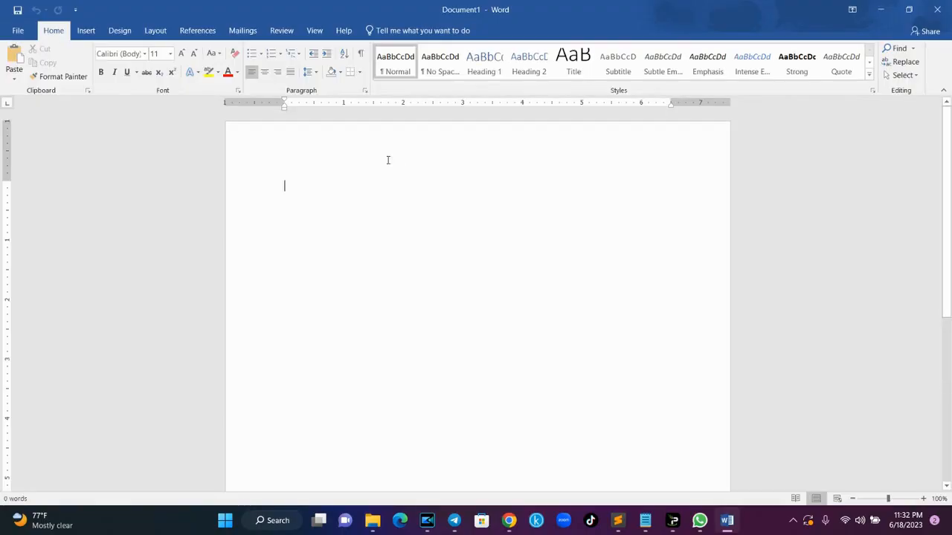
# - Set the blank document to 14-point text with 1.5 line spacing
pyautogui.click(119, 53)
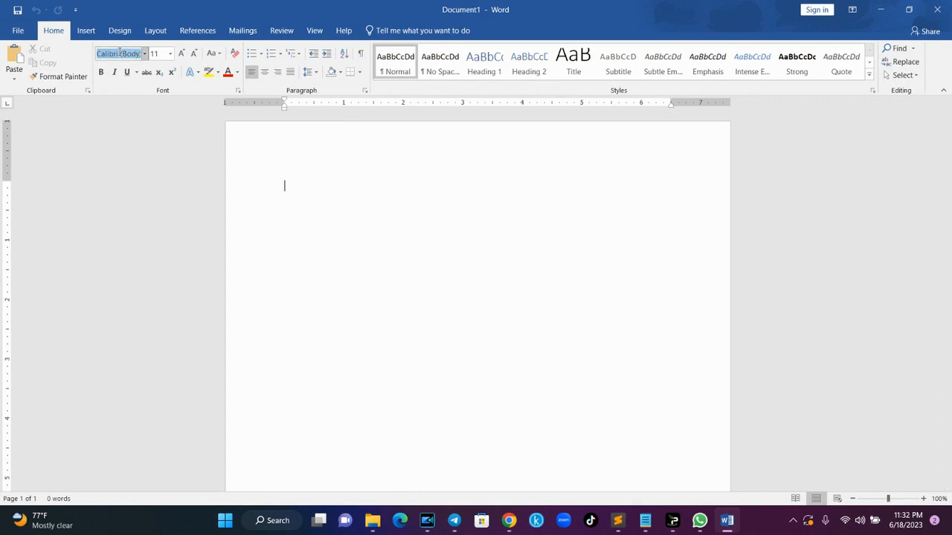
pyautogui.click(156, 54)
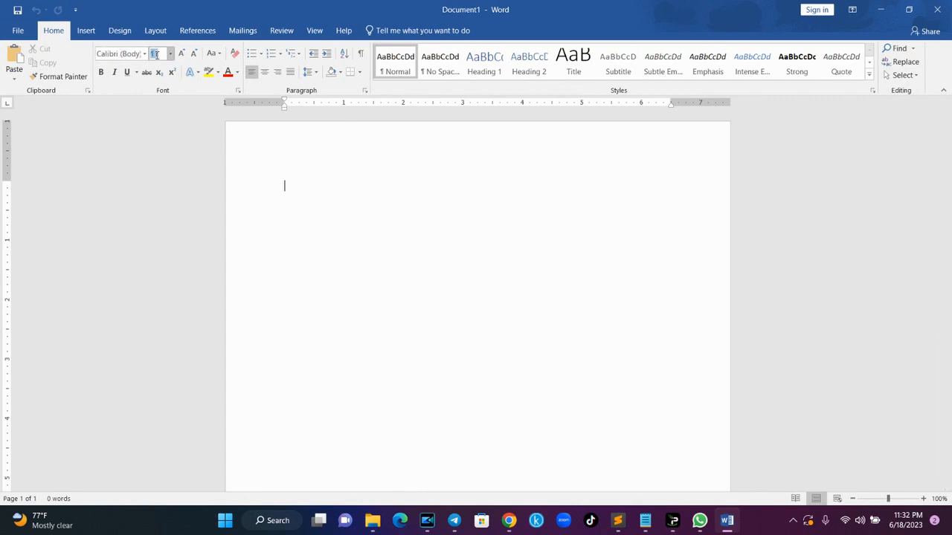
pyautogui.write('14')
pyautogui.press('Return')
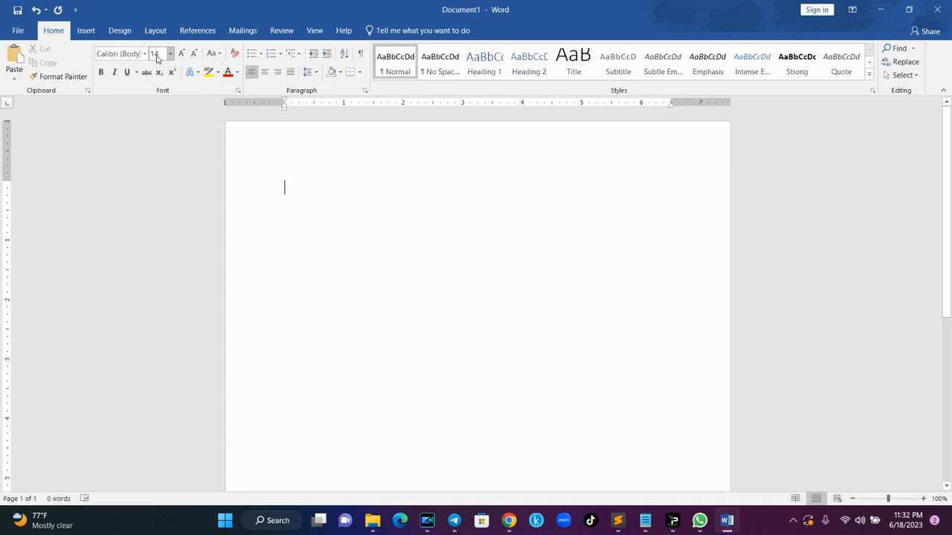
pyautogui.click(310, 71)
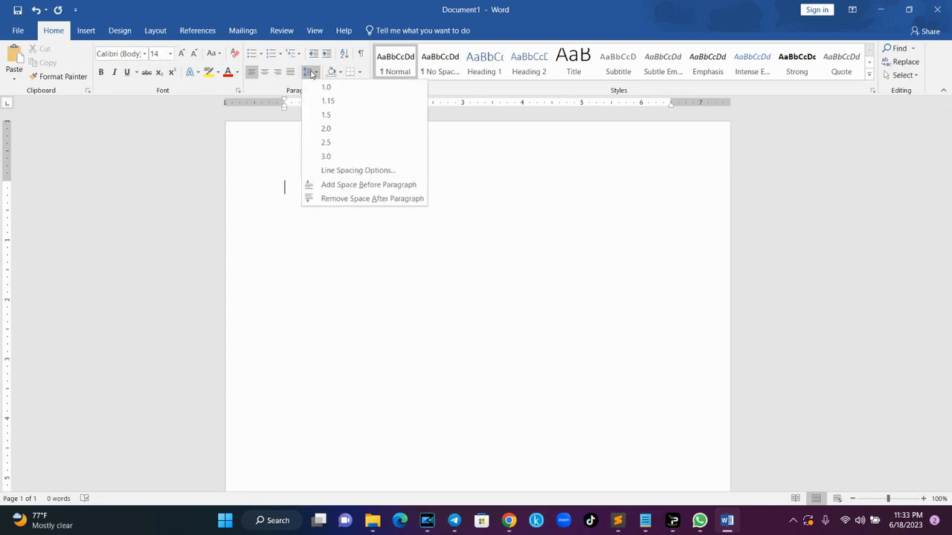
pyautogui.click(328, 117)
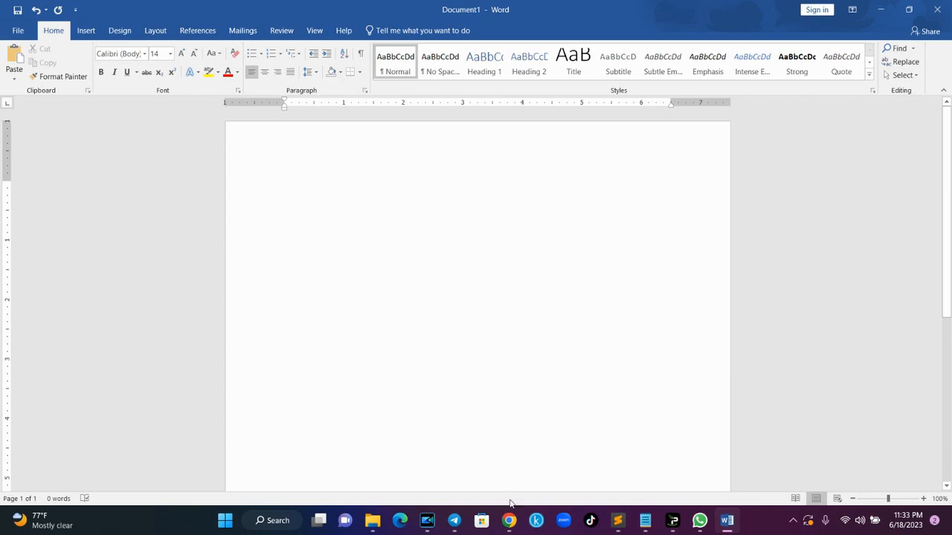
# - Open the ChatGPT site in Chrome and close the duplicate tab
pyautogui.moveTo(510, 521)
pyautogui.click(467, 480)
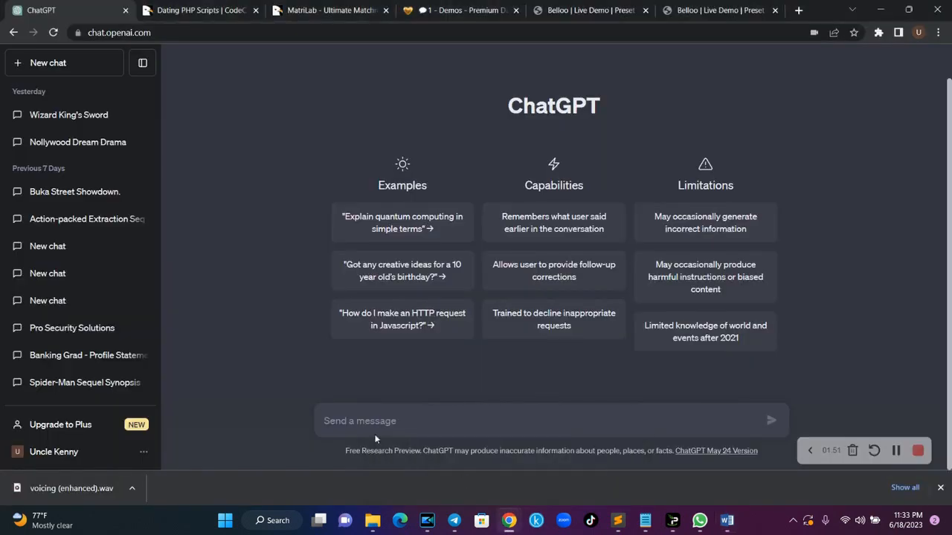
pyautogui.hotkey('ctrl', 't')
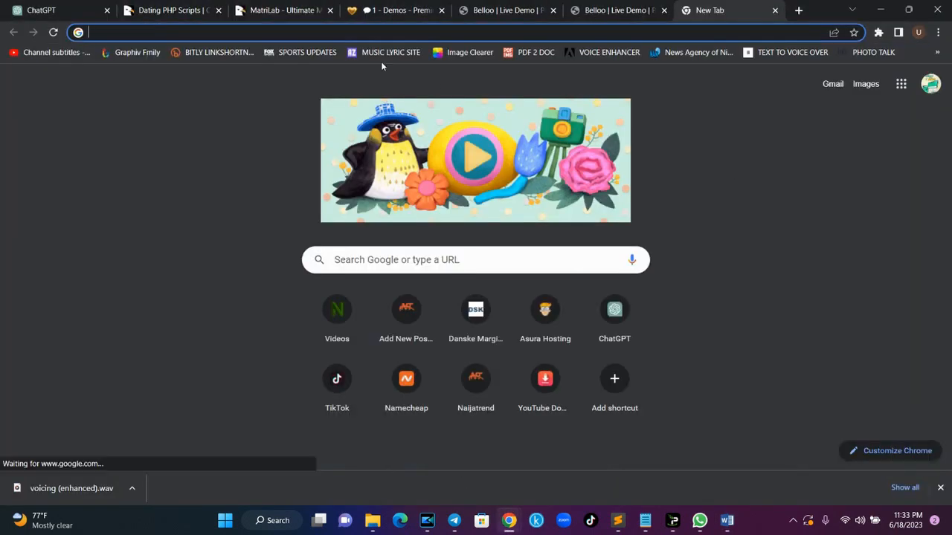
pyautogui.write('chat.openai.com')
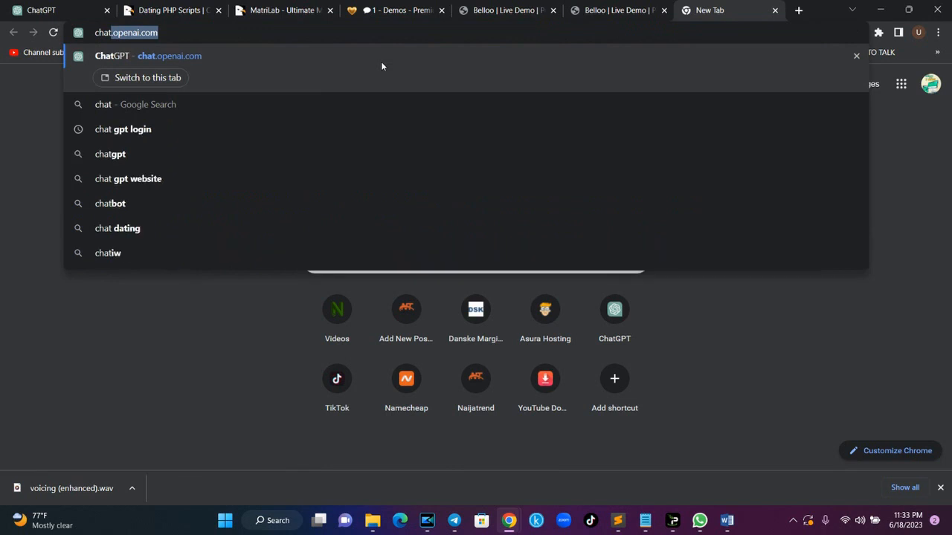
pyautogui.press('Return')
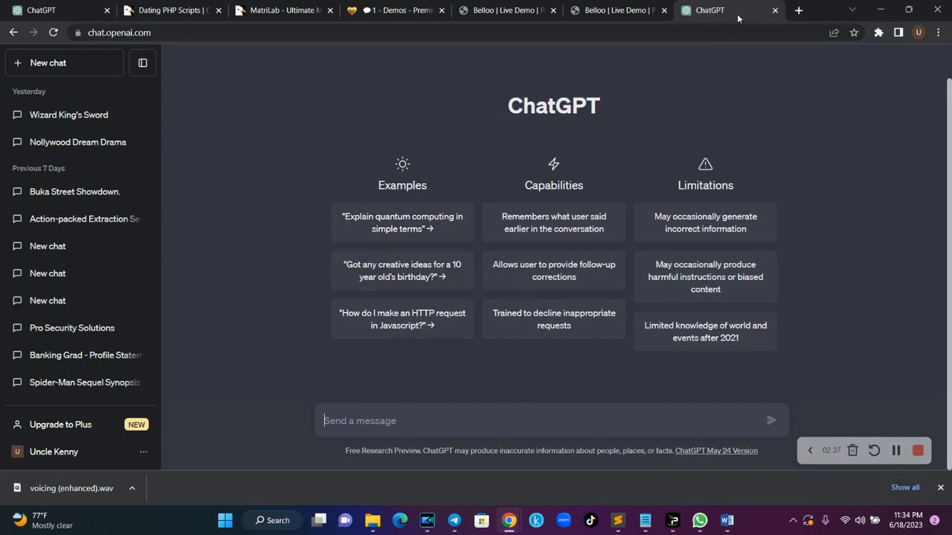
pyautogui.click(775, 10)
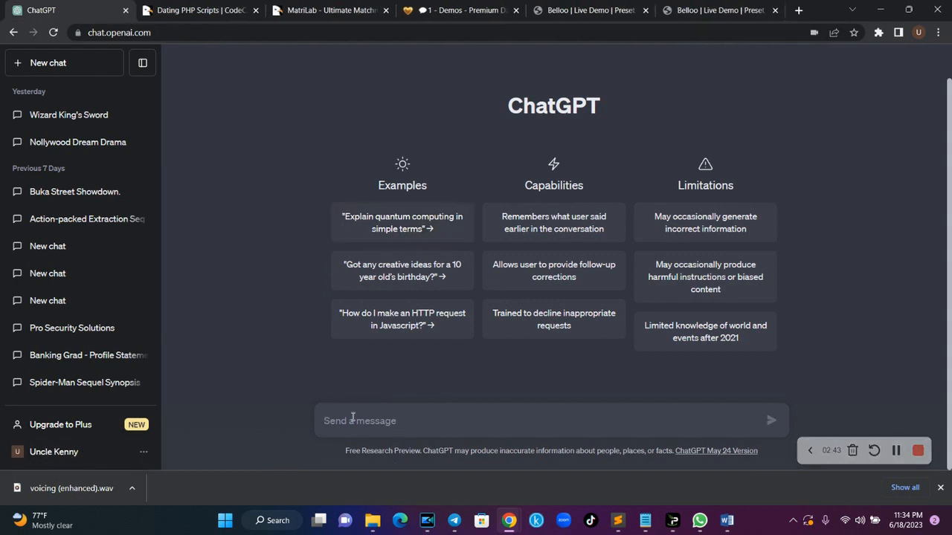
# - Ask ChatGPT: 'can you write me a professional CV for a computer science graduate seeking for a job?'
pyautogui.write('can yo')
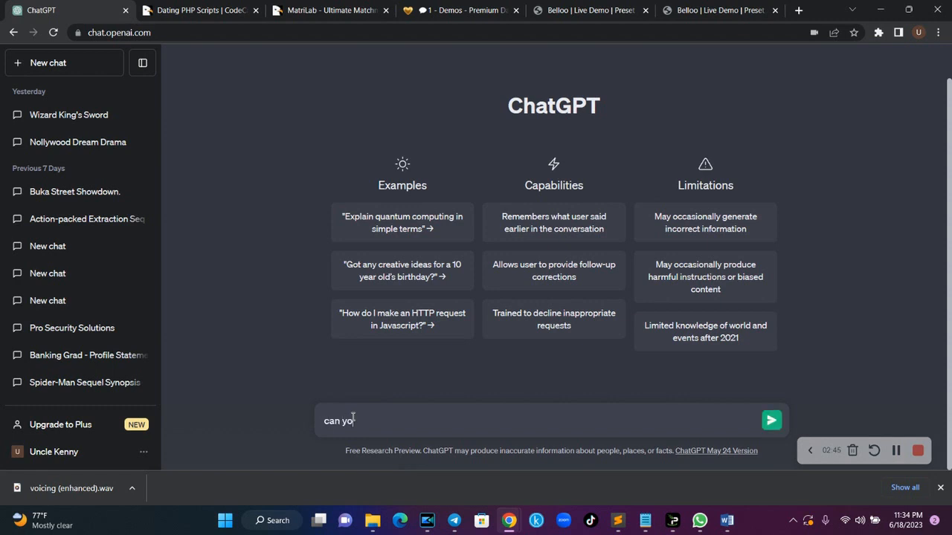
pyautogui.write('u write me a professional ')
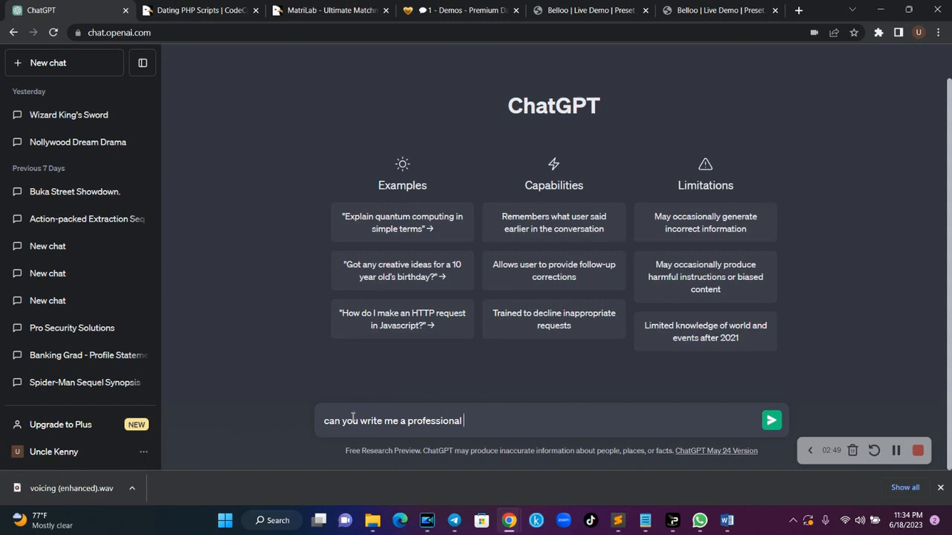
pyautogui.write('CV for a computer')
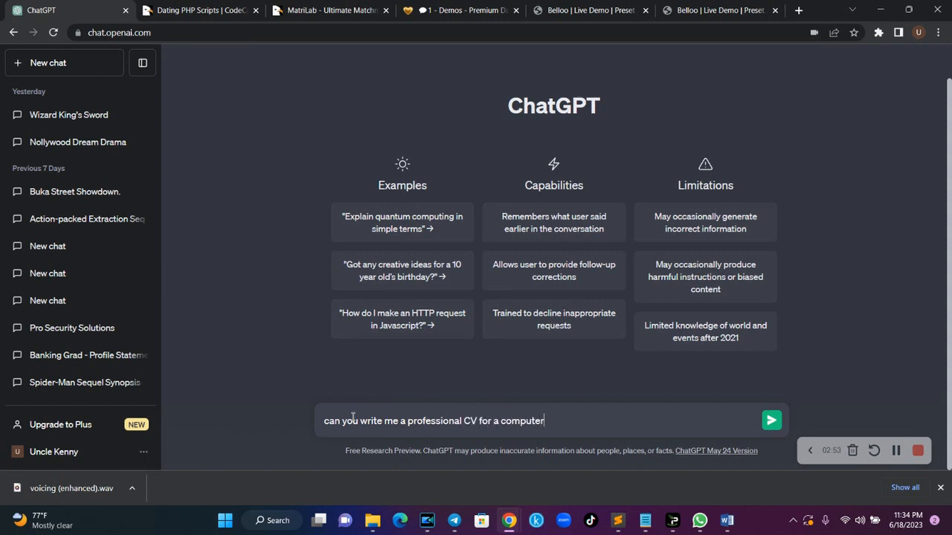
pyautogui.write(' science graduate seeking for a ')
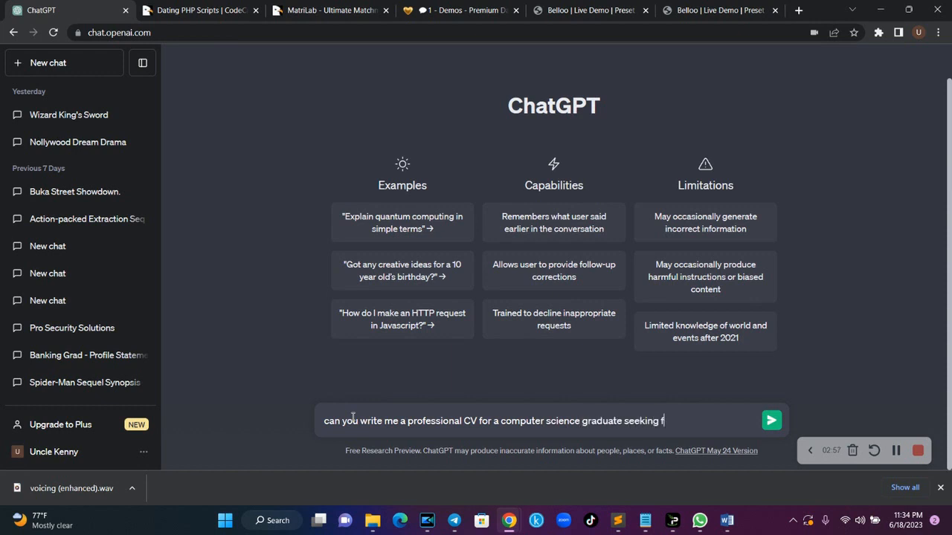
pyautogui.write('d')
pyautogui.press('BackSpace')
pyautogui.write('job?')
pyautogui.press('Return')
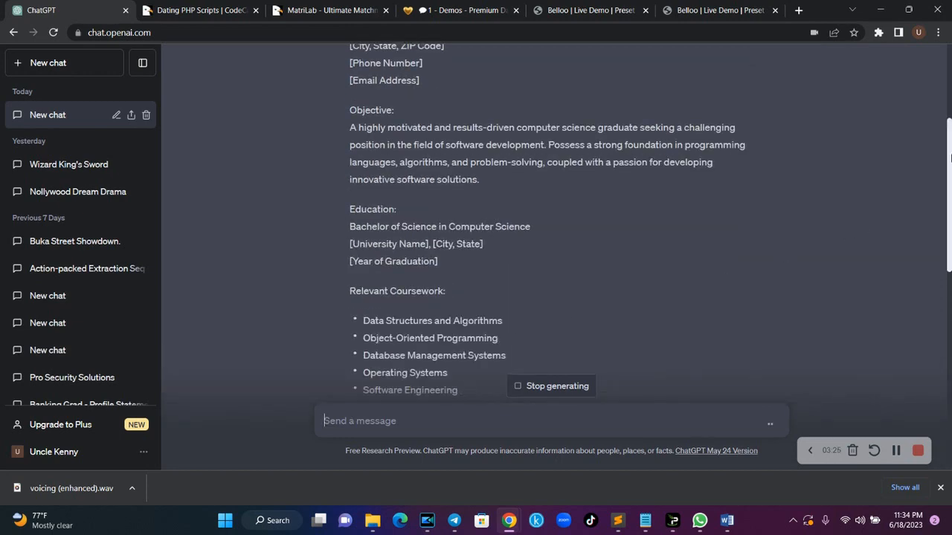
# - Scroll through ChatGPT's generated CV down to its References section
pyautogui.moveTo(949, 157); pyautogui.dragTo(950, 365)
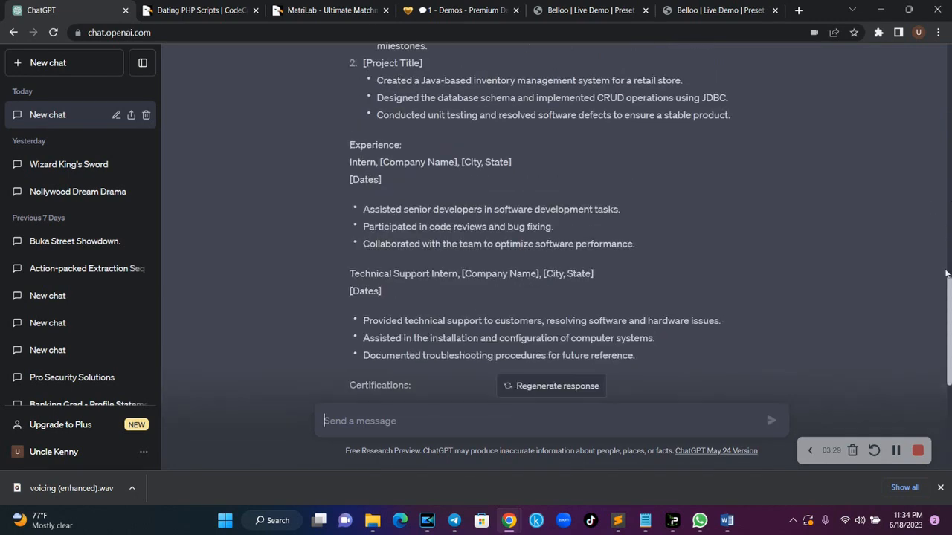
pyautogui.moveTo(950, 283); pyautogui.dragTo(950, 82)
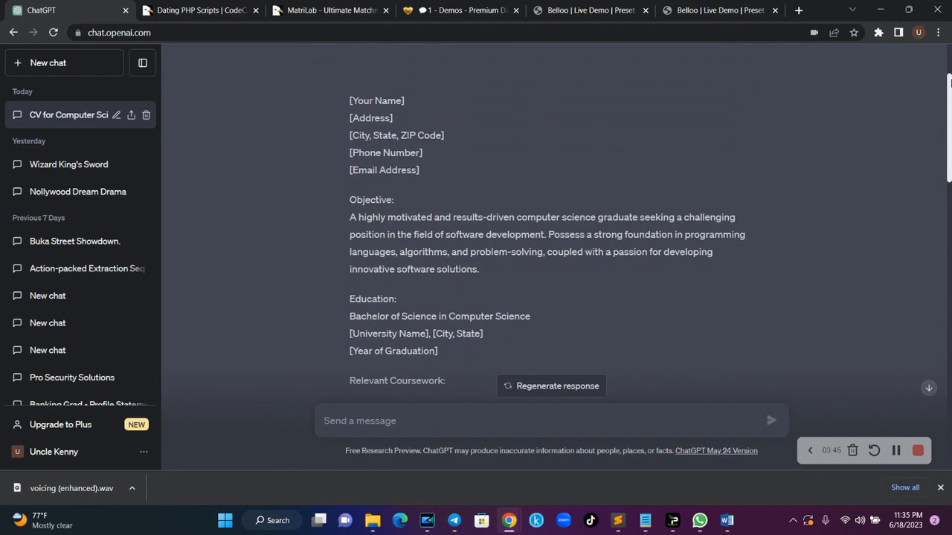
pyautogui.moveTo(949, 83); pyautogui.dragTo(950, 231)
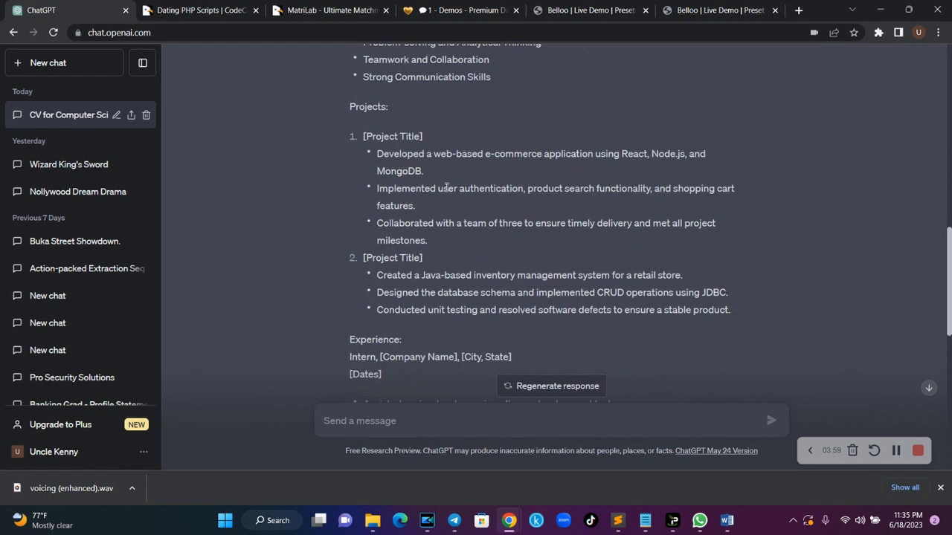
pyautogui.moveTo(950, 257); pyautogui.dragTo(949, 364)
# - In Word, type the candidate's full name and street address on separate lines
pyautogui.click(729, 521)
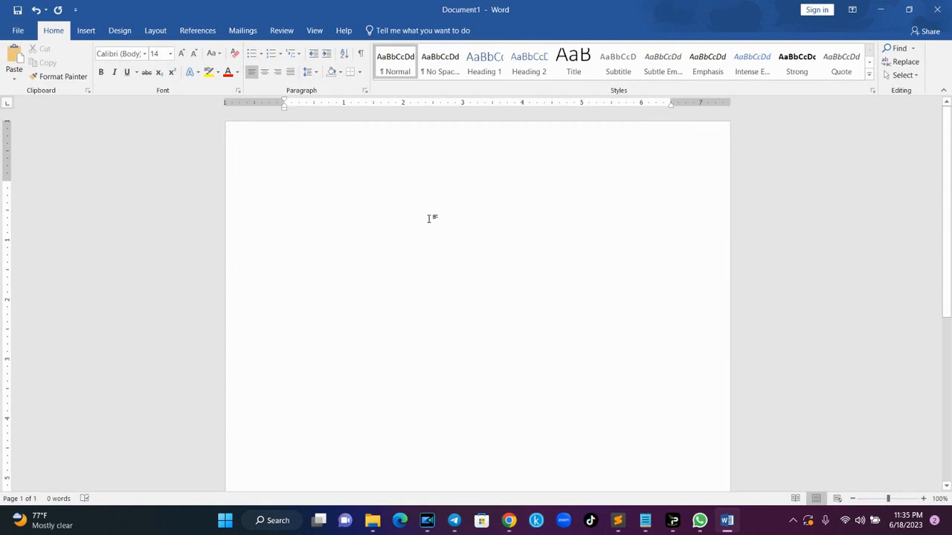
pyautogui.press('Return')
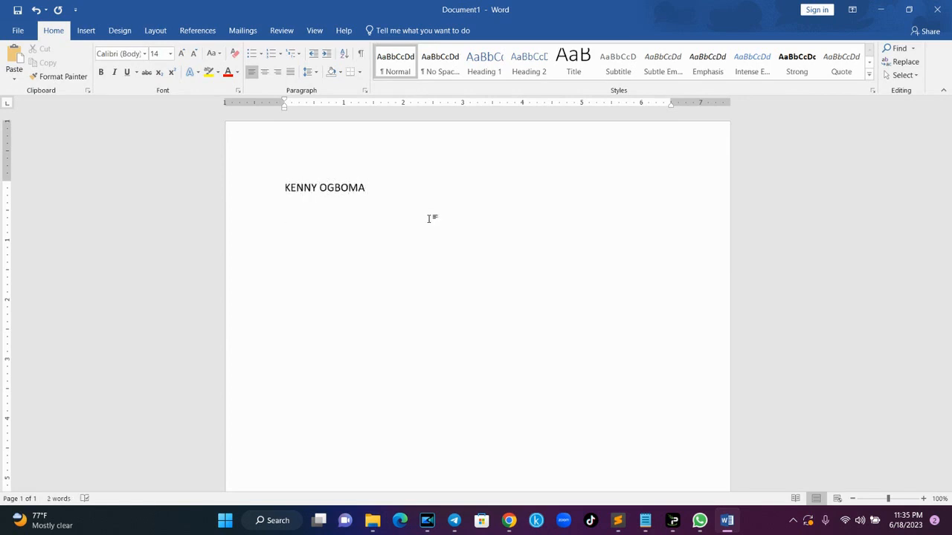
pyautogui.press('Return')
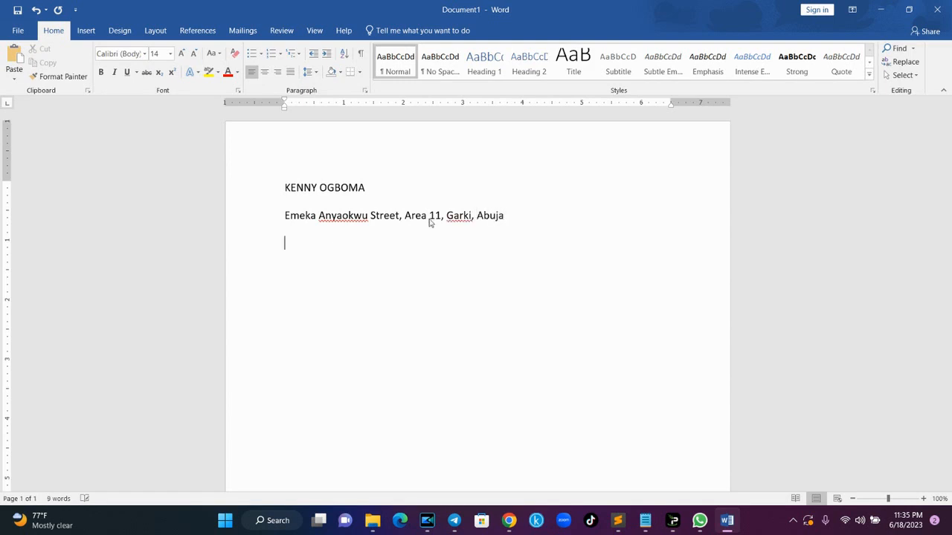
# - Add a 'Phone: … | Email: …' contact line, swapping the e-mail's name part for a generic mailbox
pyautogui.write('Phone:')
pyautogui.write('080')
pyautogui.press('BackSpace')
pyautogui.press('BackSpace')
pyautogui.press('BackSpace')
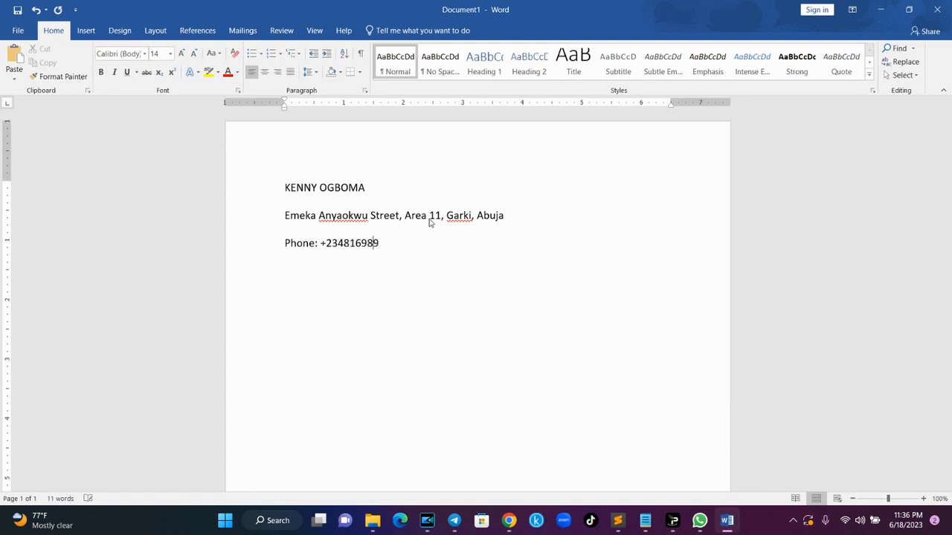
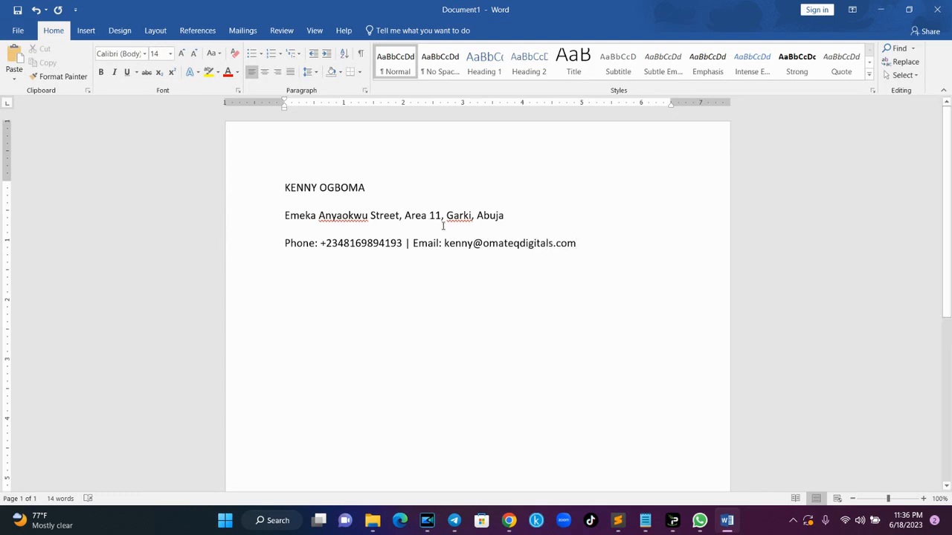
pyautogui.doubleClick(456, 243)
pyautogui.press('BackSpace')
pyautogui.write('info')
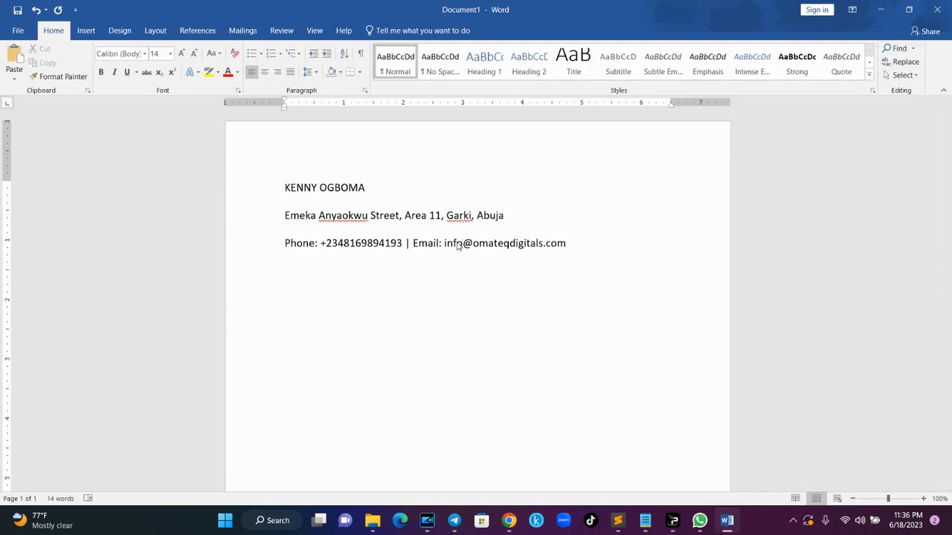
pyautogui.moveTo(582, 246); pyautogui.dragTo(272, 188)
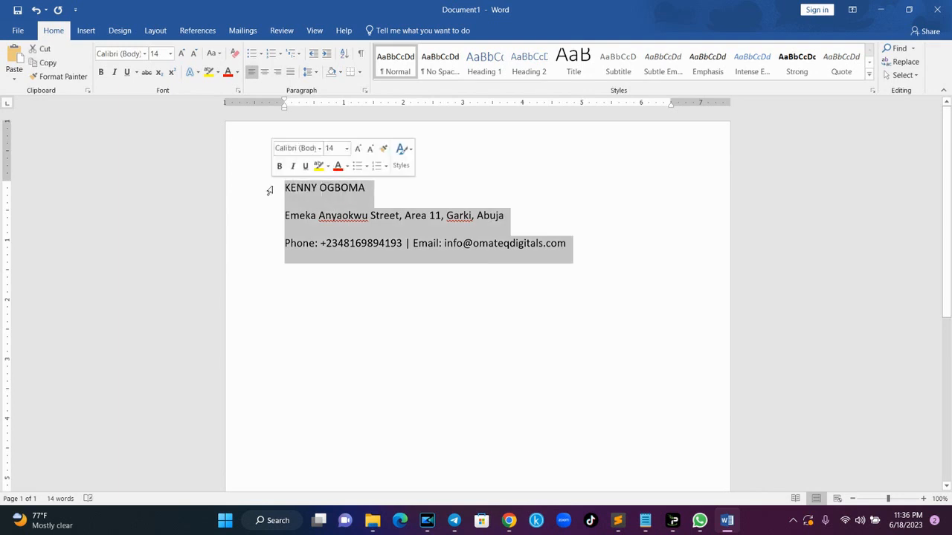
# - Centre the three header lines and set them in Arial
pyautogui.hotkey('ctrl', 'e')
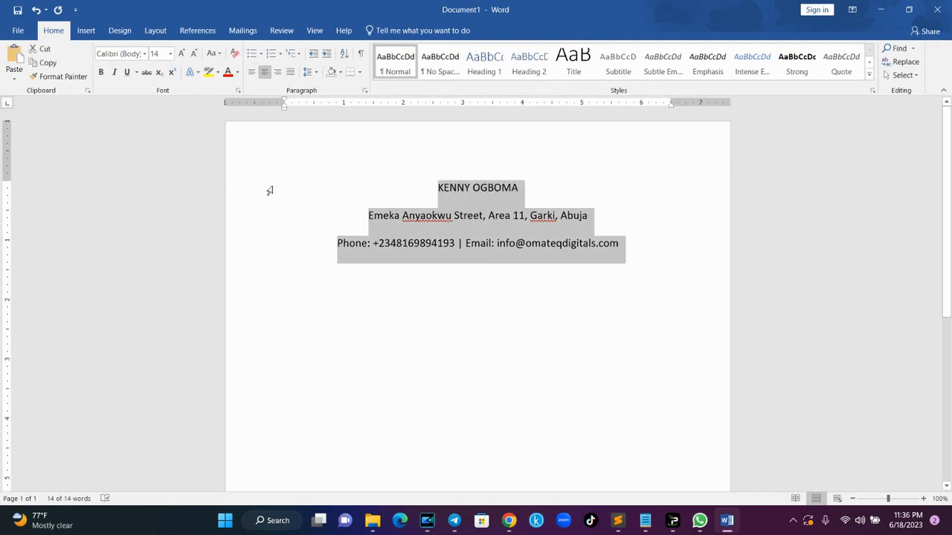
pyautogui.click(645, 250)
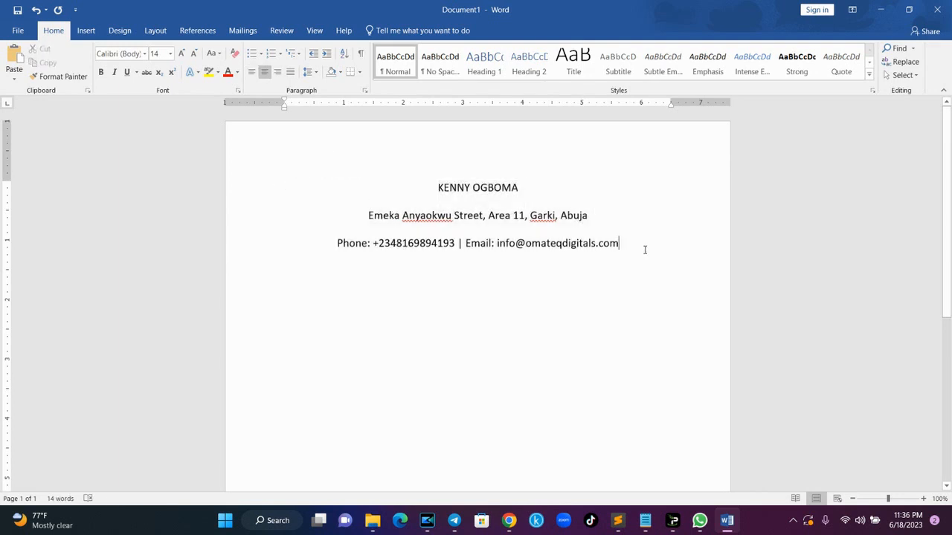
pyautogui.moveTo(434, 181); pyautogui.dragTo(669, 267)
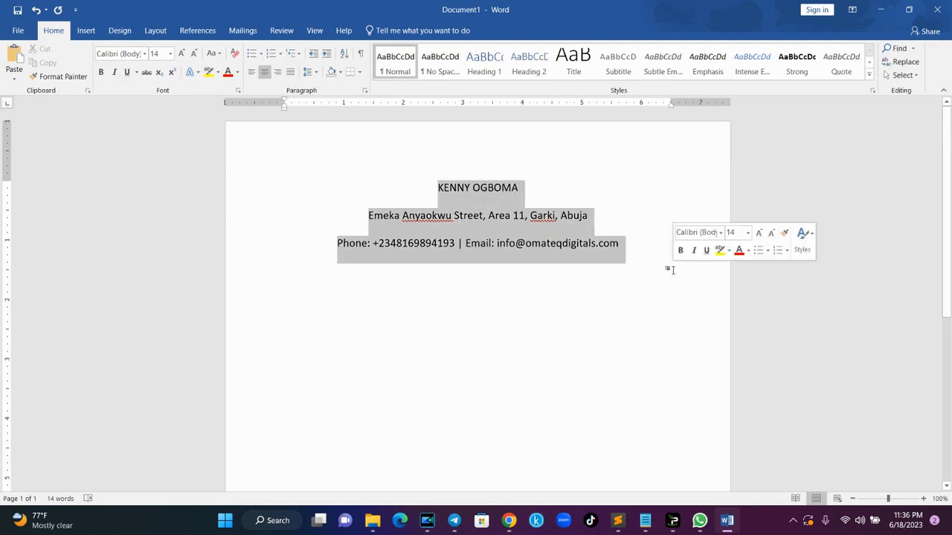
pyautogui.click(119, 51)
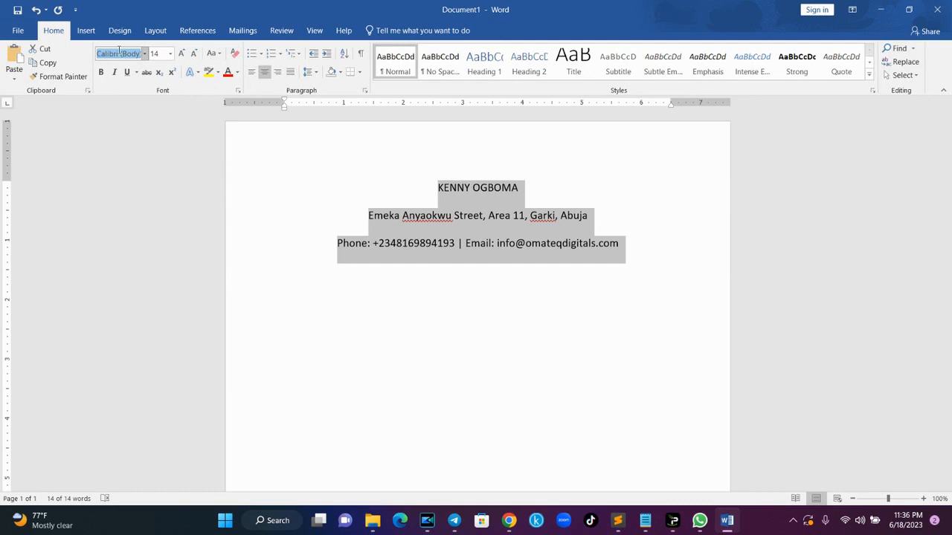
pyautogui.write('Arial')
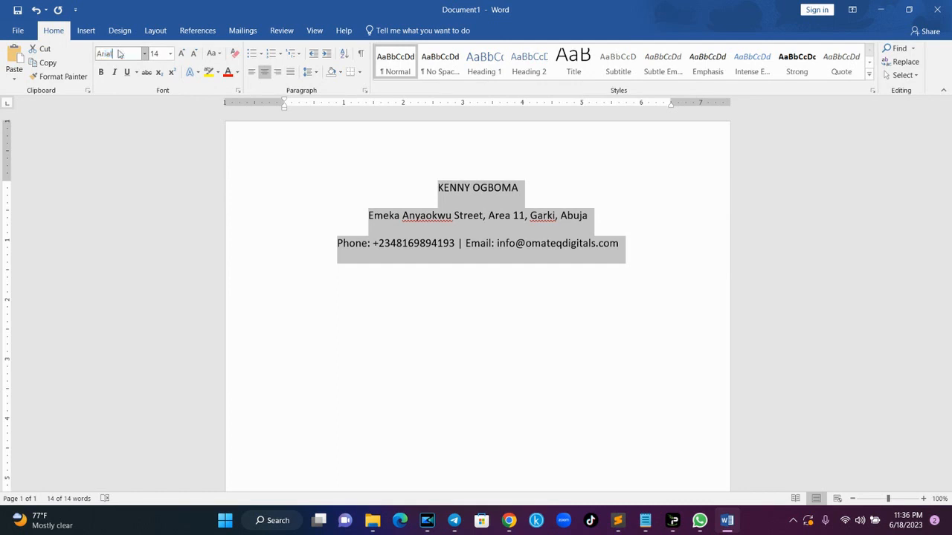
pyautogui.press('Return')
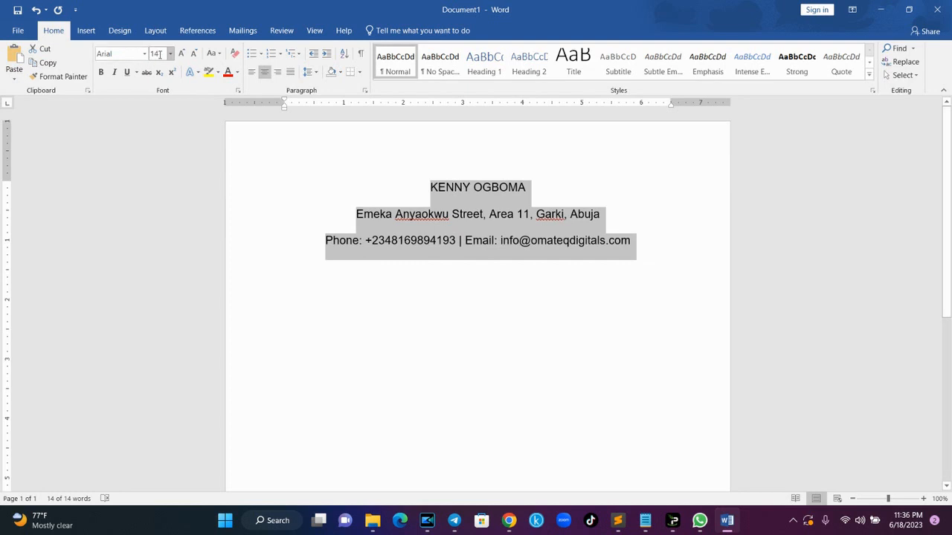
# - Make the name line 36 pt bold
pyautogui.click(525, 194)
pyautogui.moveTo(529, 191); pyautogui.dragTo(431, 187)
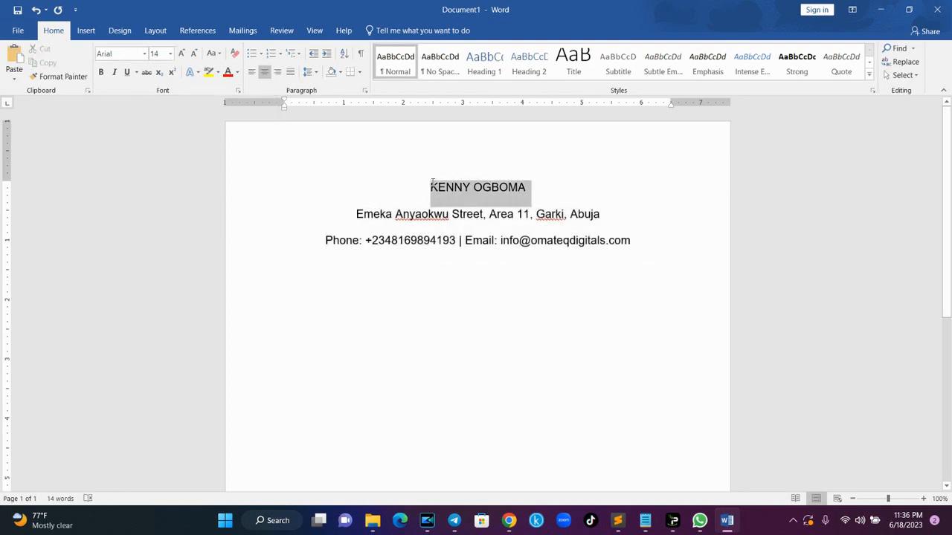
pyautogui.click(170, 54)
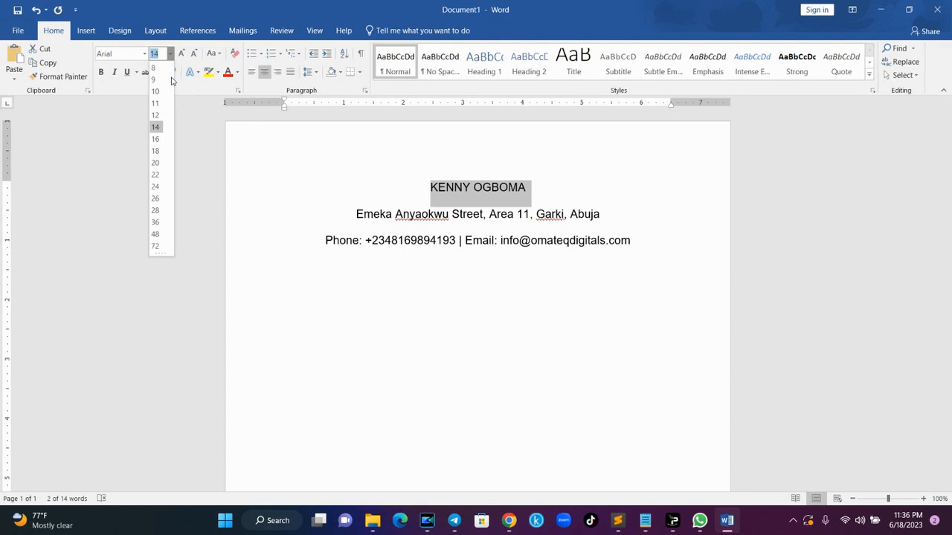
pyautogui.click(155, 222)
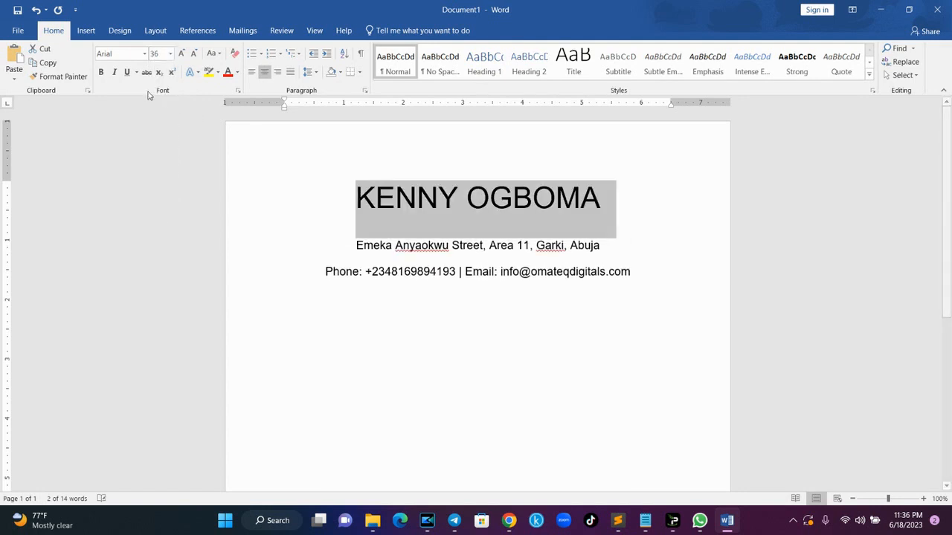
pyautogui.click(101, 72)
pyautogui.click(623, 269)
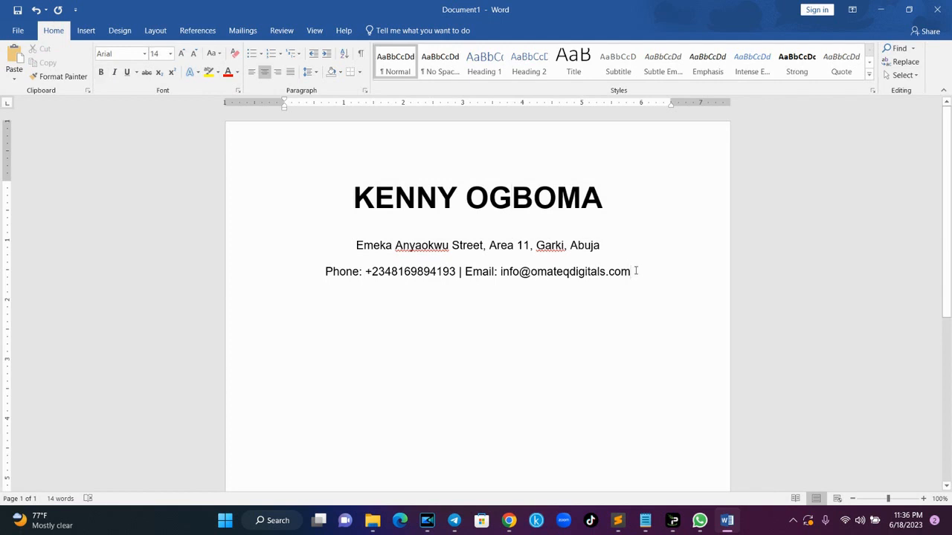
# - Prefix the street line with 'Address:' and start a left-aligned line below the contact details
pyautogui.scroll(-1, 949, 195)
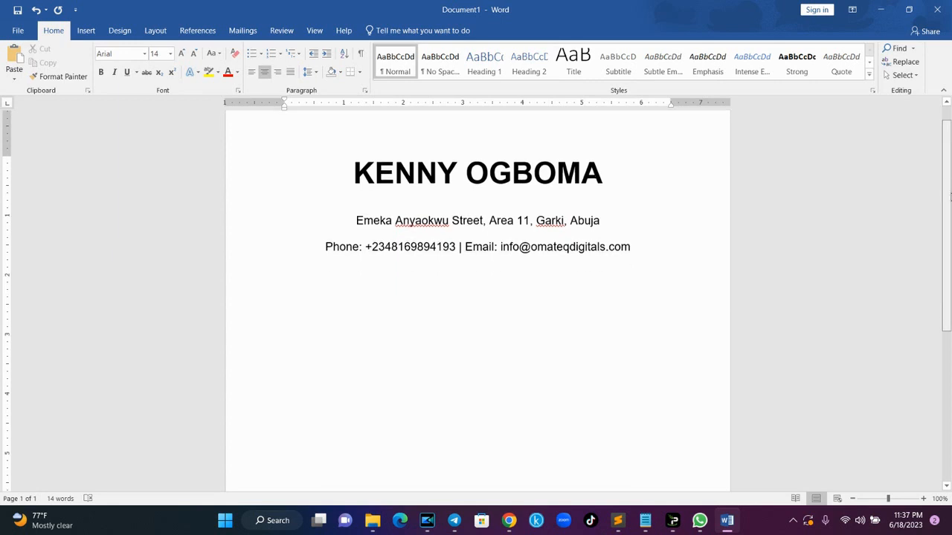
pyautogui.click(357, 220)
pyautogui.write('Address')
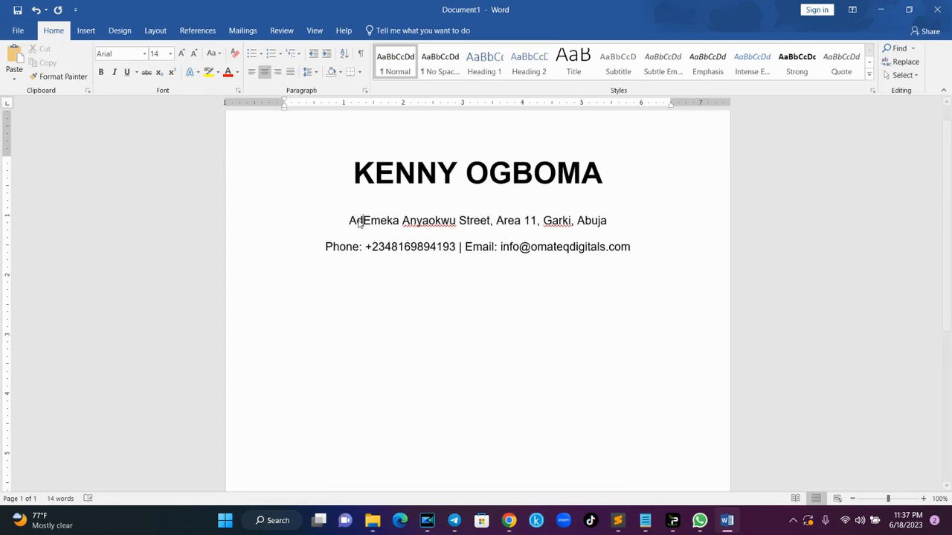
pyautogui.write(':')
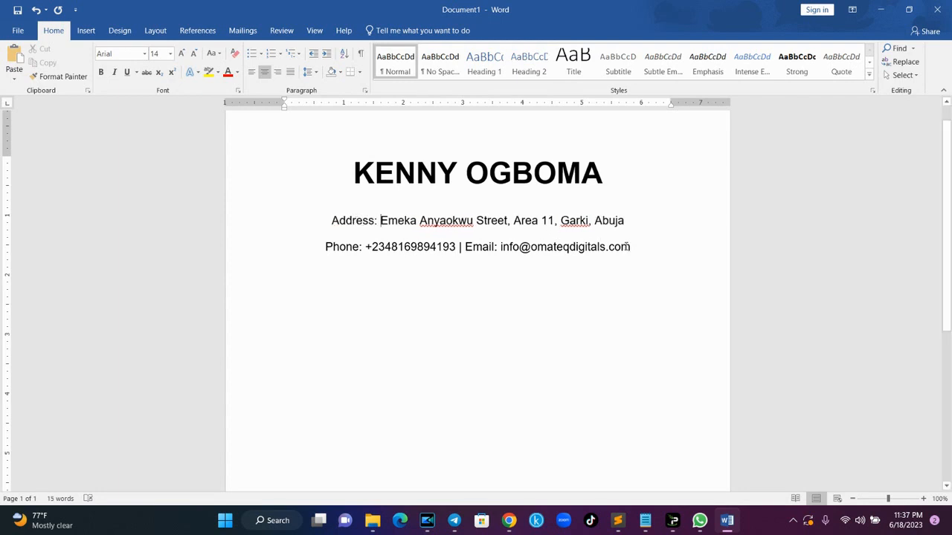
pyautogui.click(633, 251)
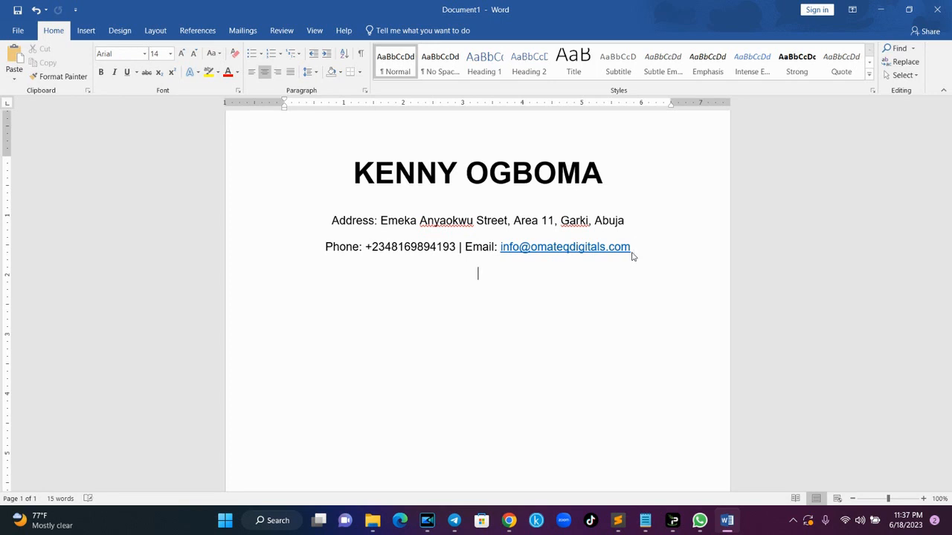
pyautogui.hotkey('ctrl', 'l')
pyautogui.press('Return')
# - Type the heading 'PROFILE OJECTIVE:' and start a new line beneath it
pyautogui.write('PROFIEL')
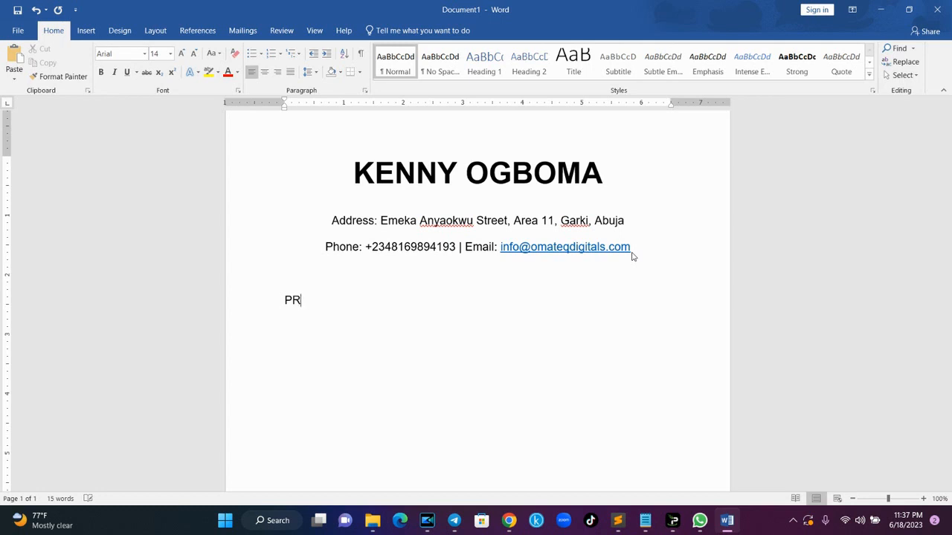
pyautogui.press('BackSpace')
pyautogui.press('BackSpace')
pyautogui.write('LE PBJE')
pyautogui.press('BackSpace')
pyautogui.press('BackSpace')
pyautogui.press('BackSpace')
pyautogui.press('BackSpace')
pyautogui.write('OJECTIVE:')
pyautogui.press('Return')
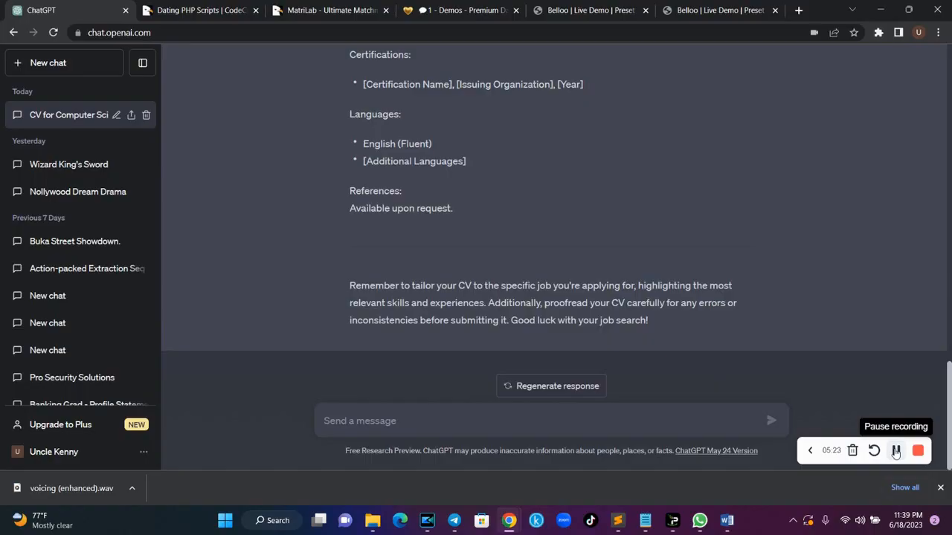
# - Ask ChatGPT for a professional personal profile objective for a computer science graduate, usable in a CV
pyautogui.click(377, 421)
pyautogui.write('can')
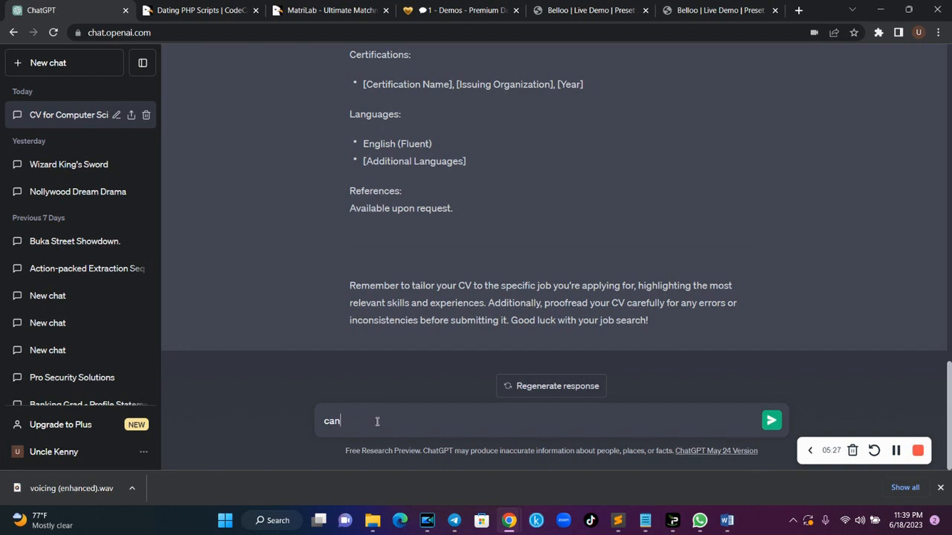
pyautogui.write(' you write me a')
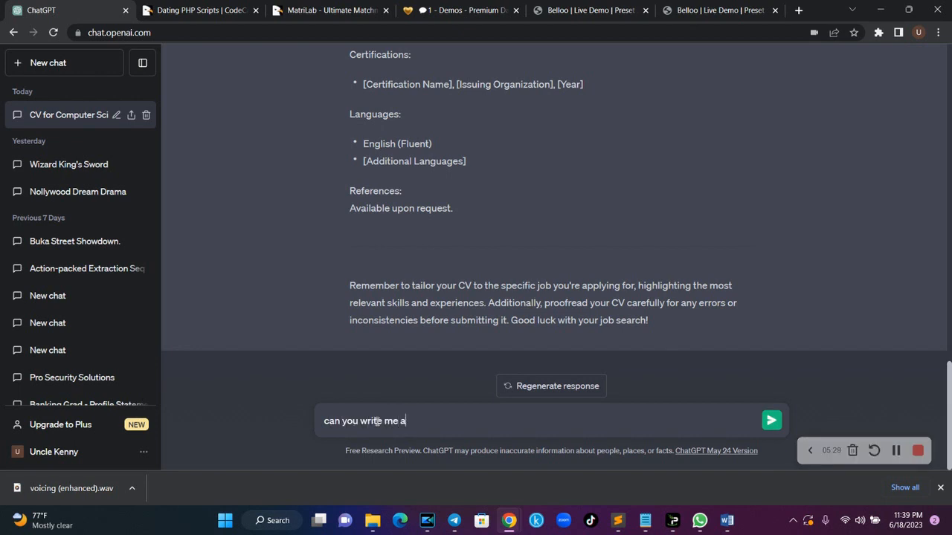
pyautogui.write(' professional personal')
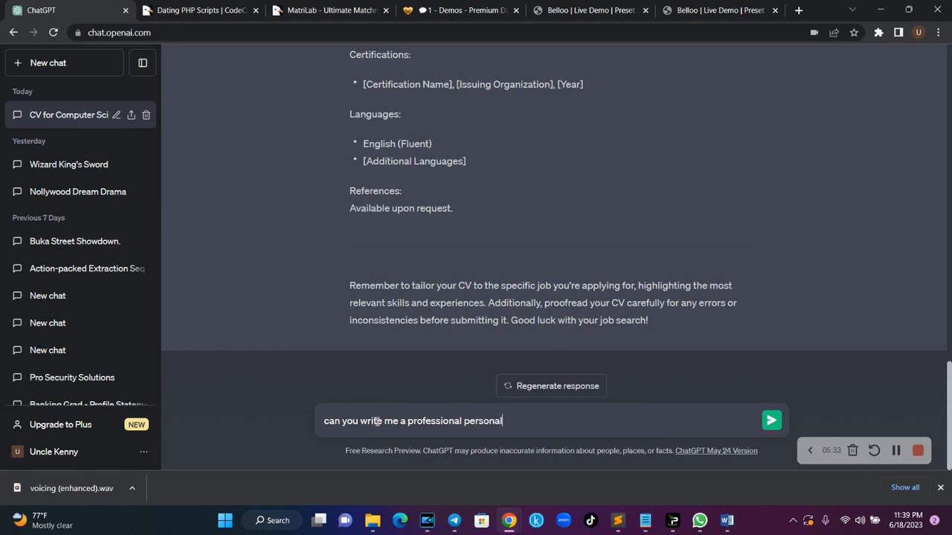
pyautogui.write(' oprofile objective for a computer sci')
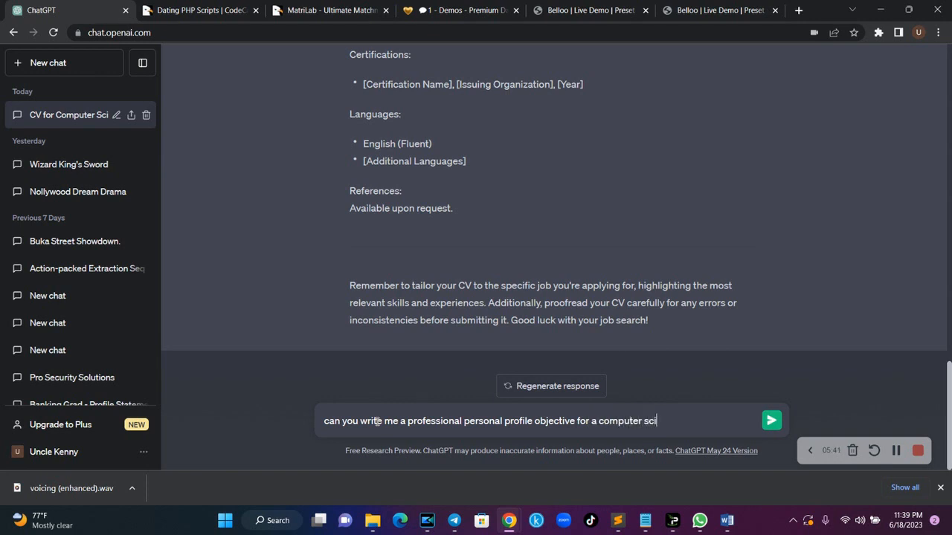
pyautogui.write('ence graduate seeking for')
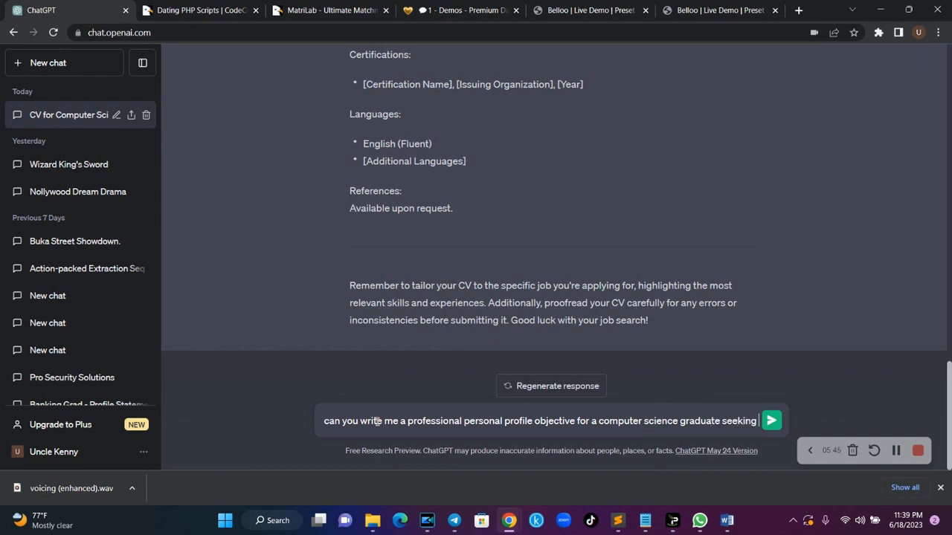
pyautogui.press('BackSpace')
pyautogui.press('BackSpace')
pyautogui.press('BackSpace')
pyautogui.press('BackSpace')
pyautogui.press('BackSpace')
pyautogui.press('BackSpace')
pyautogui.press('BackSpace')
pyautogui.press('BackSpace')
pyautogui.press('BackSpace')
pyautogui.press('BackSpace')
pyautogui.press('BackSpace')
pyautogui.write('that can be')
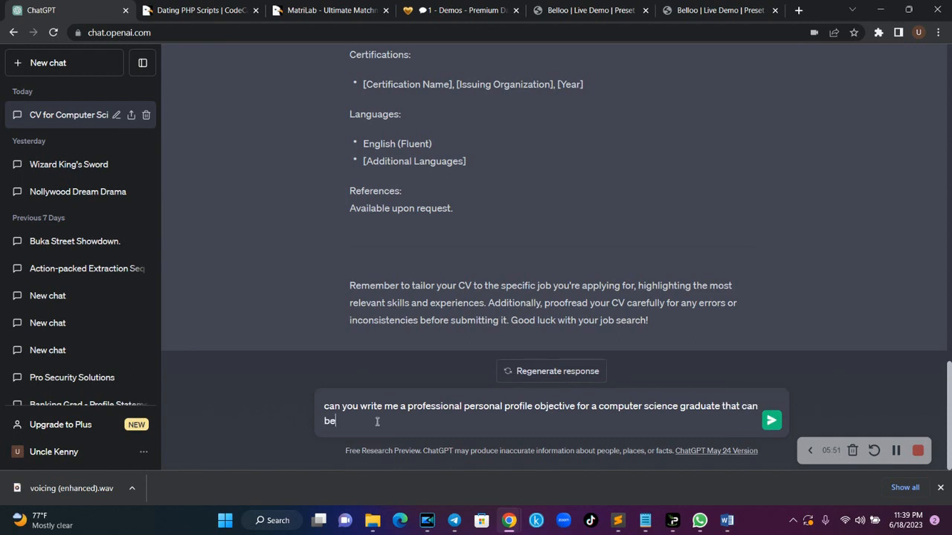
pyautogui.write(' use for a CV')
pyautogui.press('Return')
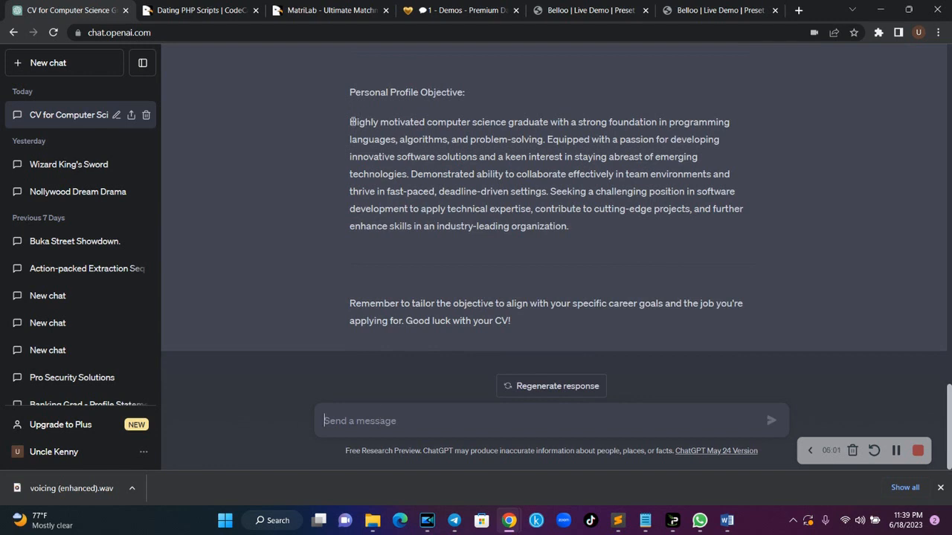
# - Copy the generated objective paragraph, test-paste it in a new tab, then clear it
pyautogui.moveTo(352, 122); pyautogui.dragTo(630, 227)
pyautogui.hotkey('ctrl', 'c')
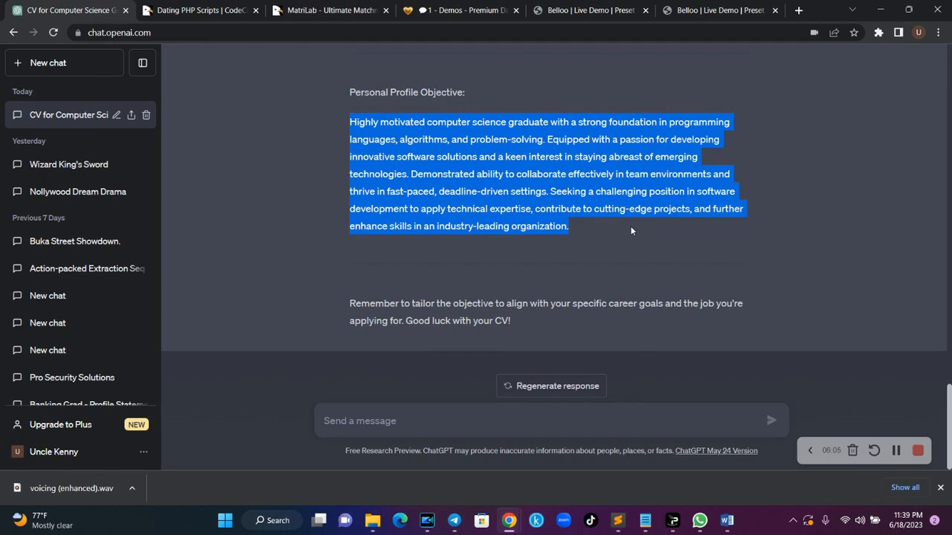
pyautogui.click(799, 11)
pyautogui.hotkey('ctrl', 'v')
pyautogui.hotkey('ctrl', 'a')
pyautogui.hotkey('ctrl', 'c')
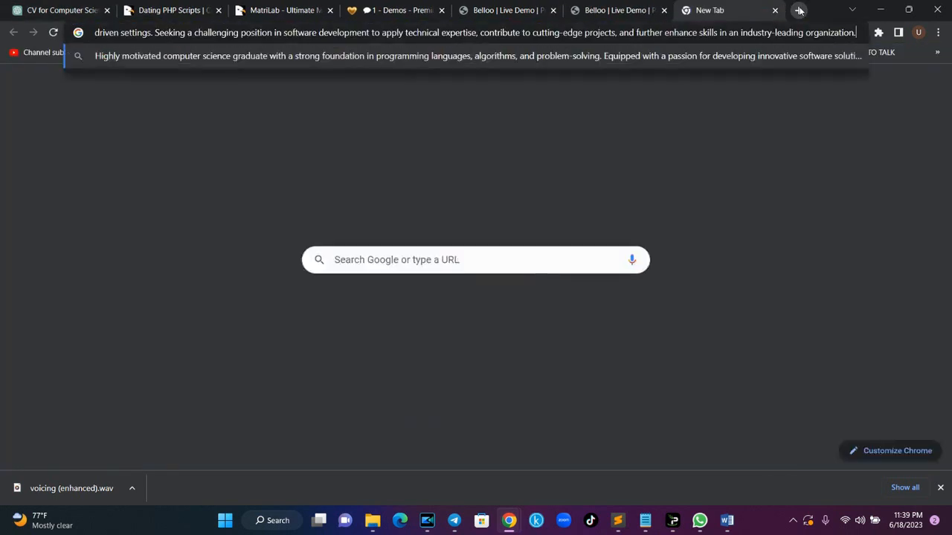
pyautogui.press('BackSpace')
# - Paste the objective into Word and make the heading an underlined 'PERSONAL PROFILE OJECTIVE:' line
pyautogui.click(726, 521)
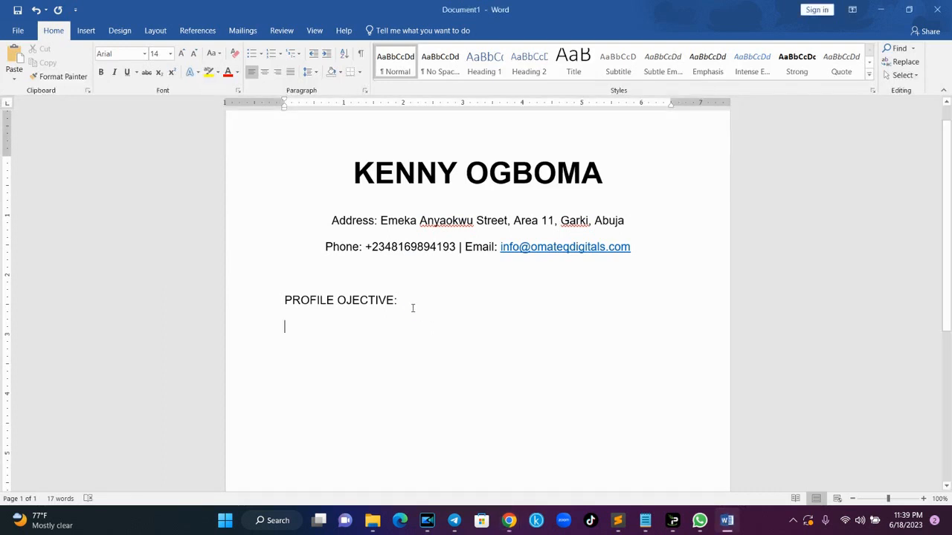
pyautogui.hotkey('ctrl', 'v')
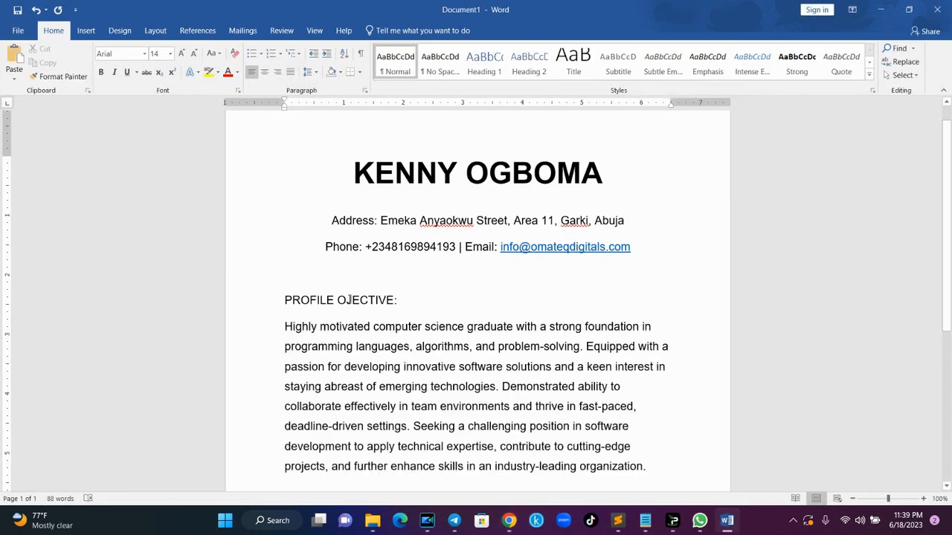
pyautogui.click(283, 300)
pyautogui.write('PERSONAL')
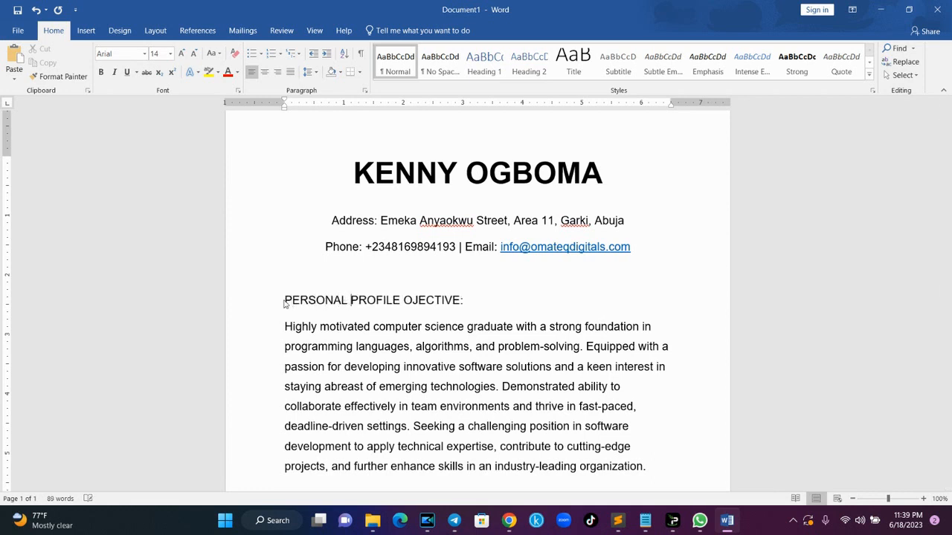
pyautogui.moveTo(467, 301); pyautogui.dragTo(289, 302)
pyautogui.hotkey('ctrl', 'u')
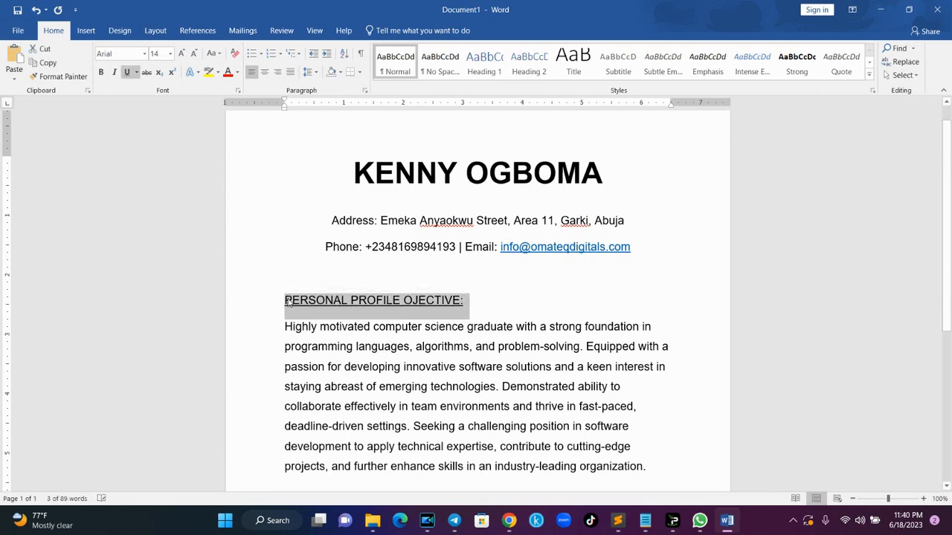
pyautogui.click(467, 305)
pyautogui.write('______________________________________________')
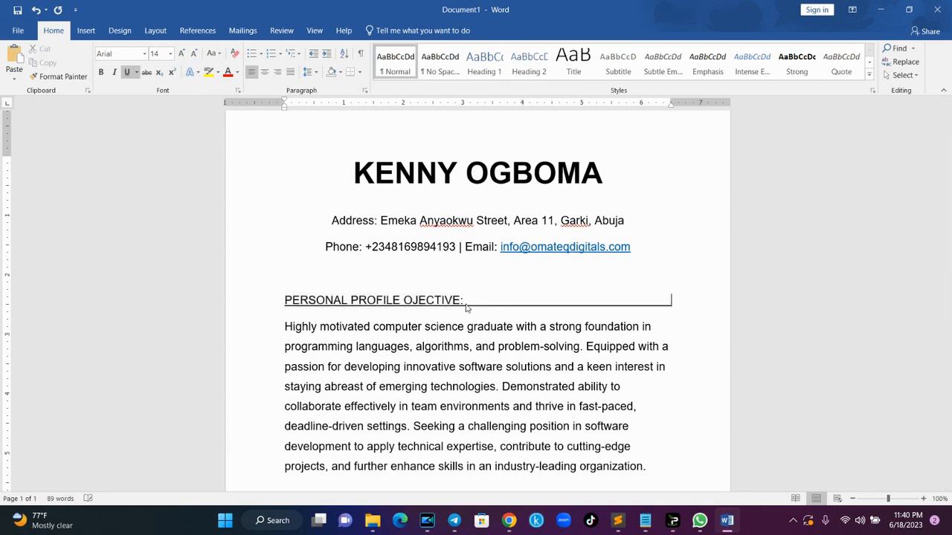
pyautogui.press('BackSpace')
pyautogui.press('BackSpace')
pyautogui.press('BackSpace')
pyautogui.press('BackSpace')
pyautogui.press('BackSpace')
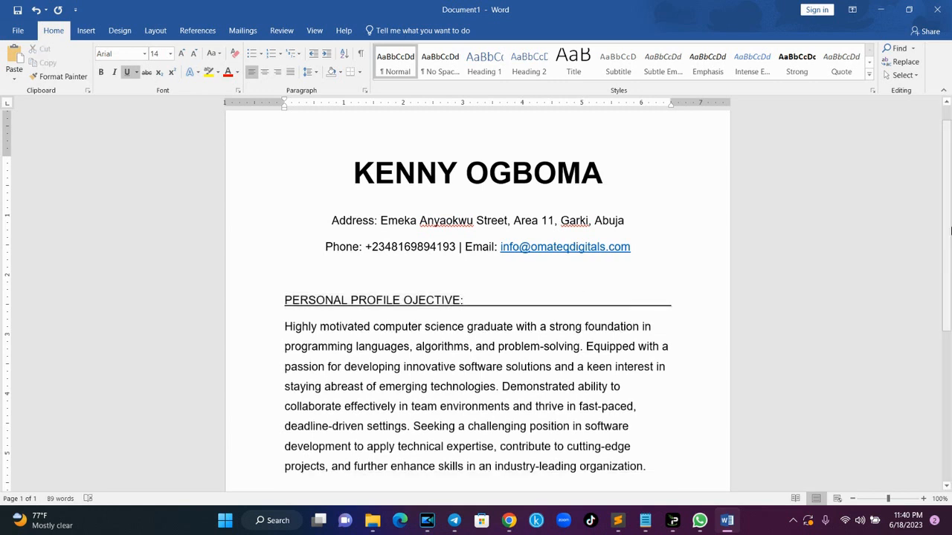
# - Justify the profile paragraph and add a fresh line below it
pyautogui.scroll(-2, 729, 326)
pyautogui.moveTo(667, 382); pyautogui.dragTo(294, 249)
pyautogui.hotkey('ctrl', 'j')
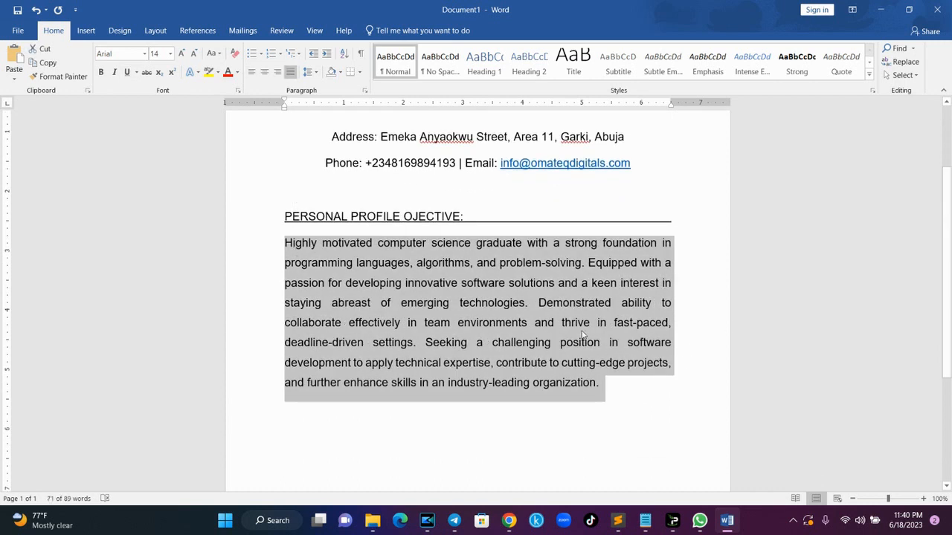
pyautogui.click(619, 385)
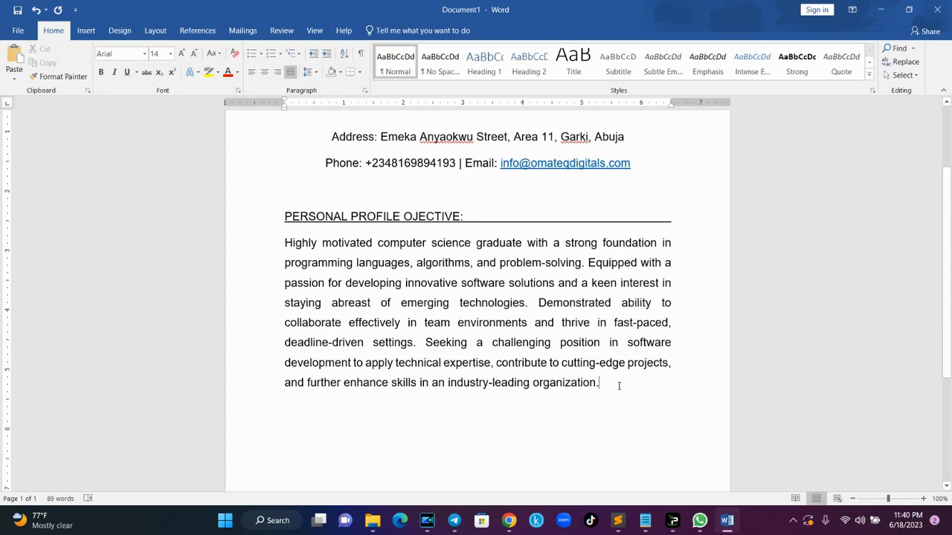
pyautogui.press('Return')
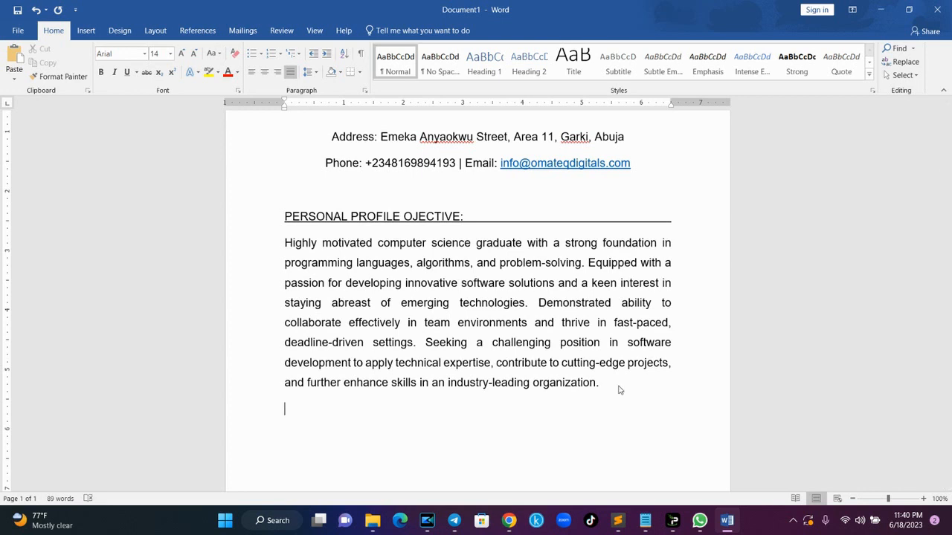
# - Add the 'PERSONAL DATA:' heading with a blank line above it
pyautogui.write('PERSONAL DATA')
pyautogui.press('Left')
pyautogui.press('Left')
pyautogui.press('Left')
pyautogui.press('Left')
pyautogui.press('Left')
pyautogui.press('Left')
pyautogui.press('Left')
pyautogui.press('Left')
pyautogui.press('Left')
pyautogui.press('Left')
pyautogui.press('Return')
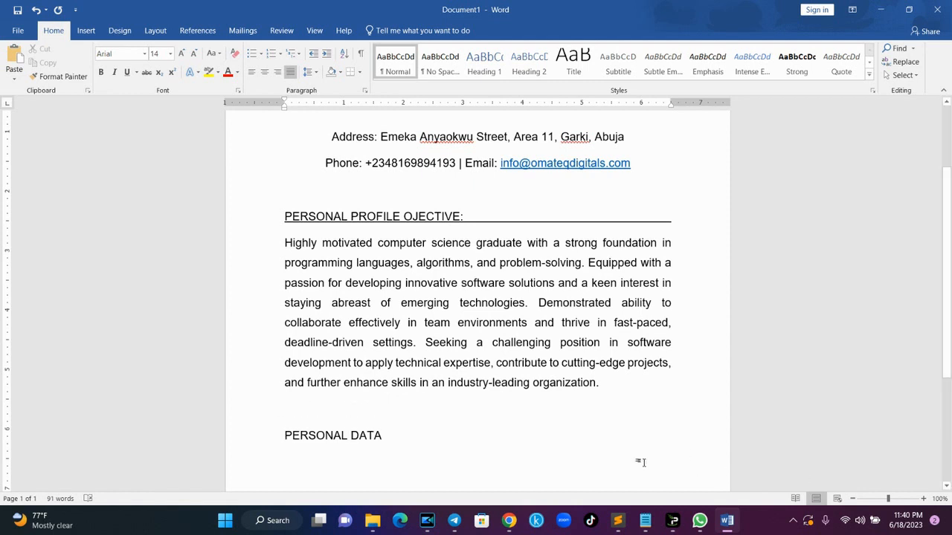
pyautogui.scroll(-3, 950, 210)
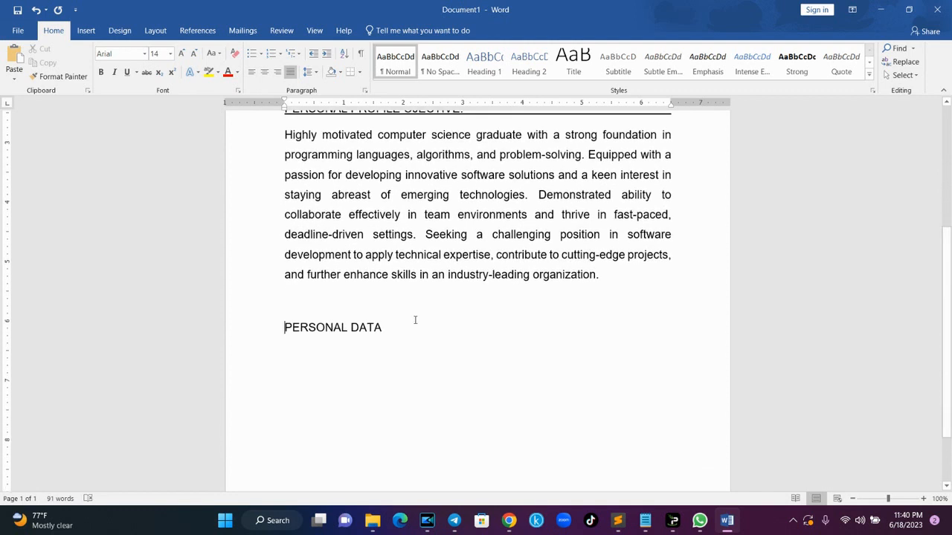
pyautogui.click(384, 327)
pyautogui.write(':')
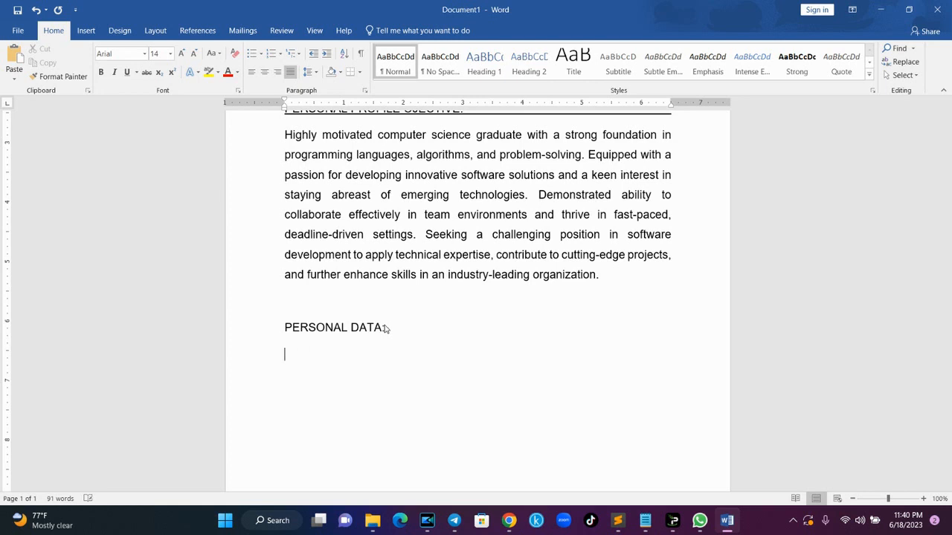
# - List State of Origin: Edo State, Local Government: '-------------' and Gender: Male as tab-aligned lines
pyautogui.write('State of Origin:')
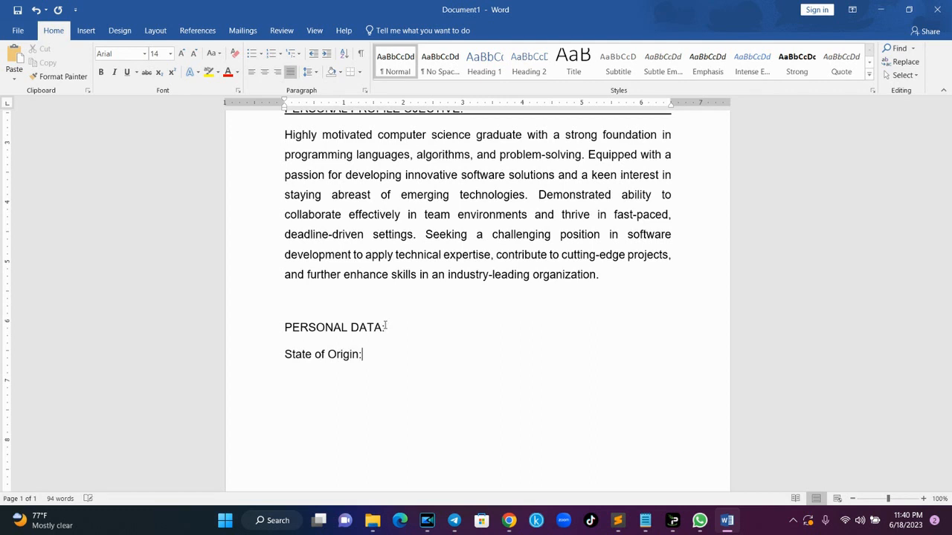
pyautogui.press('Tab')
pyautogui.press('Tab')
pyautogui.write('Edo State')
pyautogui.press('Return')
pyautogui.write('Loca')
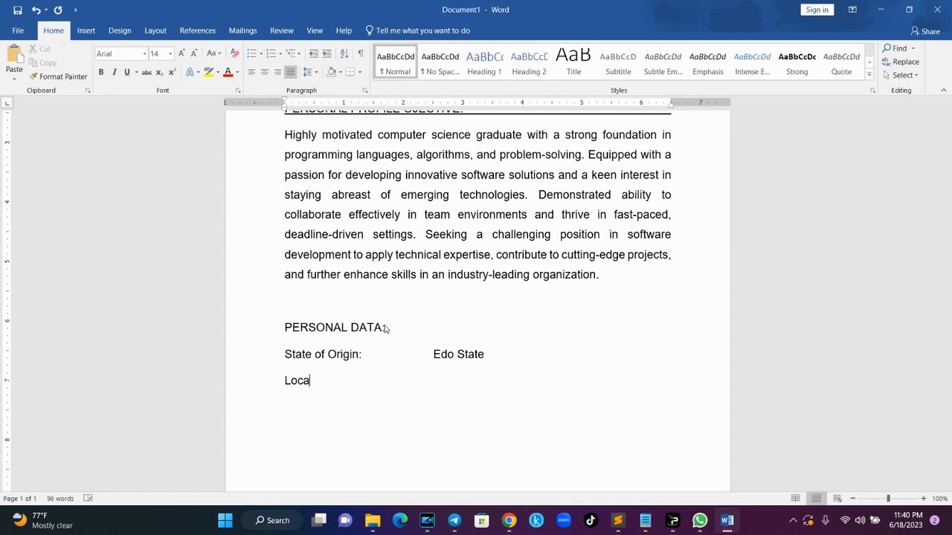
pyautogui.write('l Government:')
pyautogui.press('Tab')
pyautogui.write('-------')
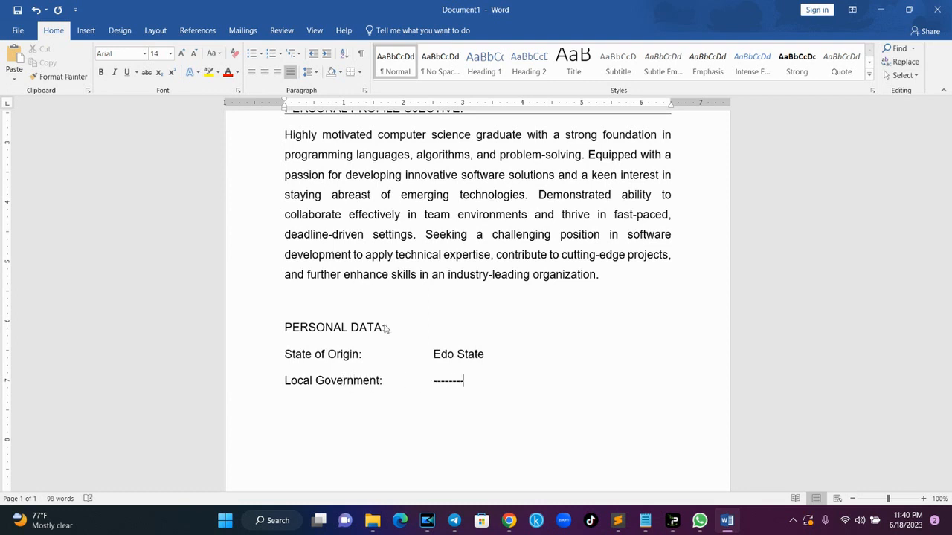
pyautogui.write('------')
pyautogui.press('Return')
pyautogui.write('Gender:')
pyautogui.press('Tab')
pyautogui.write('Male')
pyautogui.press('Return')
# - Add the lines Marital Status: Single and Nationality: Nigeria, each value tab-aligned
pyautogui.write('Marital Status:')
pyautogui.press('Tab')
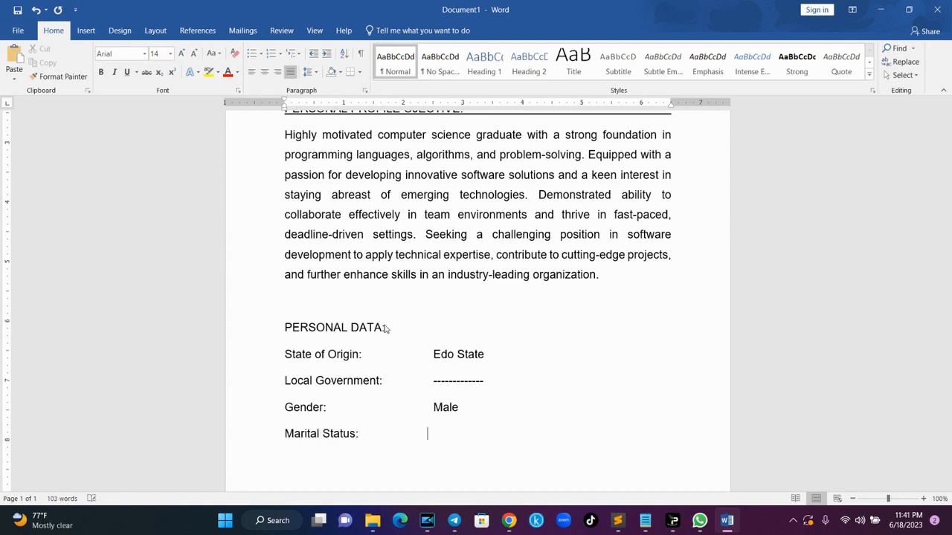
pyautogui.write('Single')
pyautogui.press('Return')
pyautogui.write('Nationality')
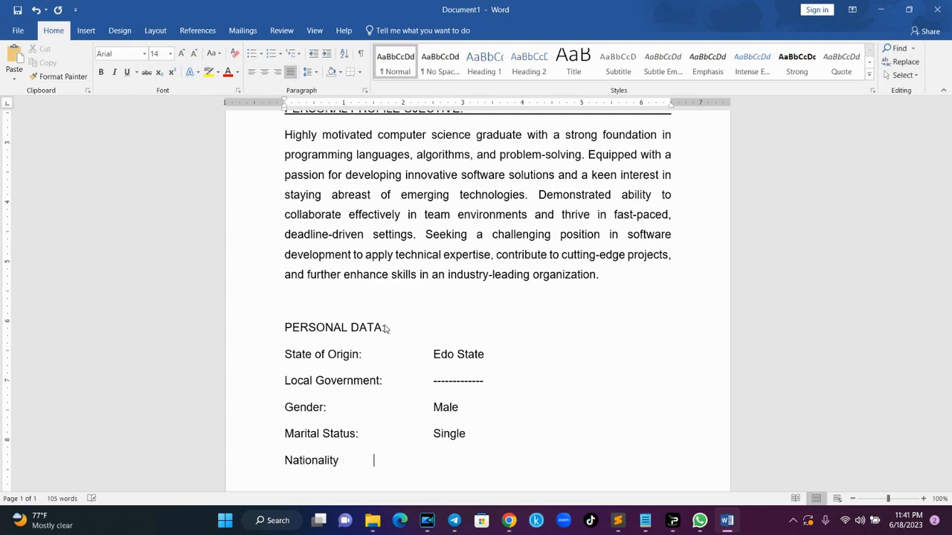
pyautogui.press('BackSpace')
pyautogui.write(':')
pyautogui.press('Tab')
pyautogui.press('Tab')
pyautogui.press('Tab')
pyautogui.write('Nigeria')
pyautogui.press('Return')
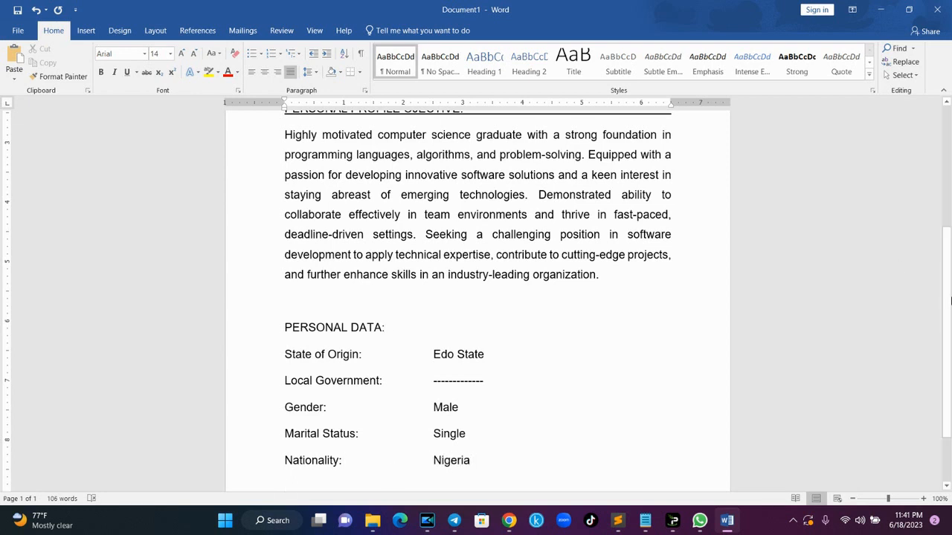
# - Add the line Religion: Christianity with the value tab-aligned
pyautogui.scroll(-2, 951, 385)
pyautogui.write('Religion')
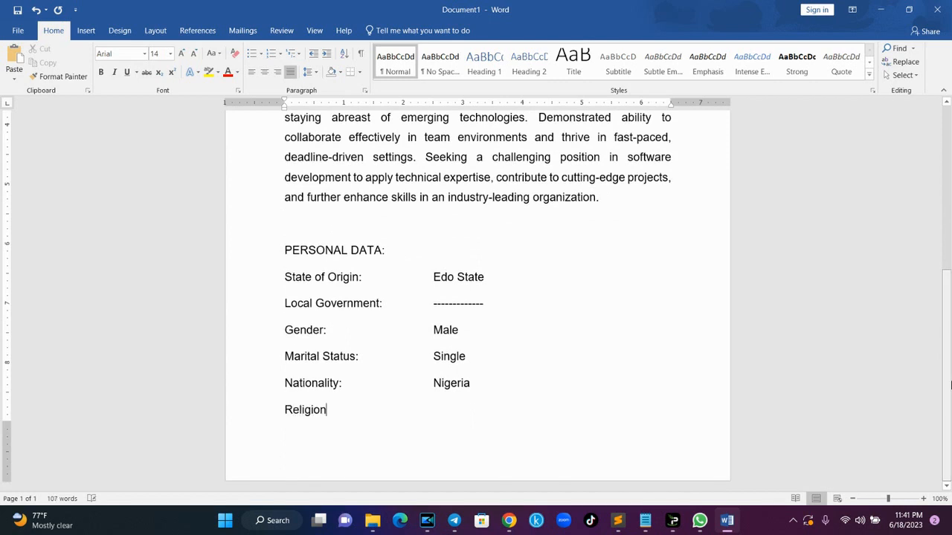
pyautogui.write(':')
pyautogui.press('Tab')
pyautogui.press('Tab')
pyautogui.press('Tab')
pyautogui.write('Christianity')
pyautogui.press('Return')
# - Add 'Language: English, Hausa, Yoruba and Igbo' and start an indented empty line below
pyautogui.write('Language:\t')
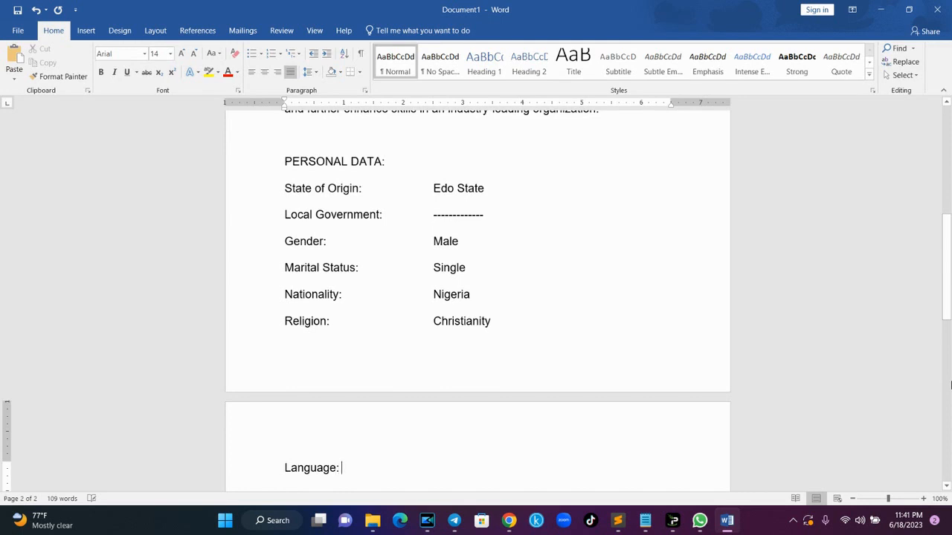
pyautogui.write('English, Hau')
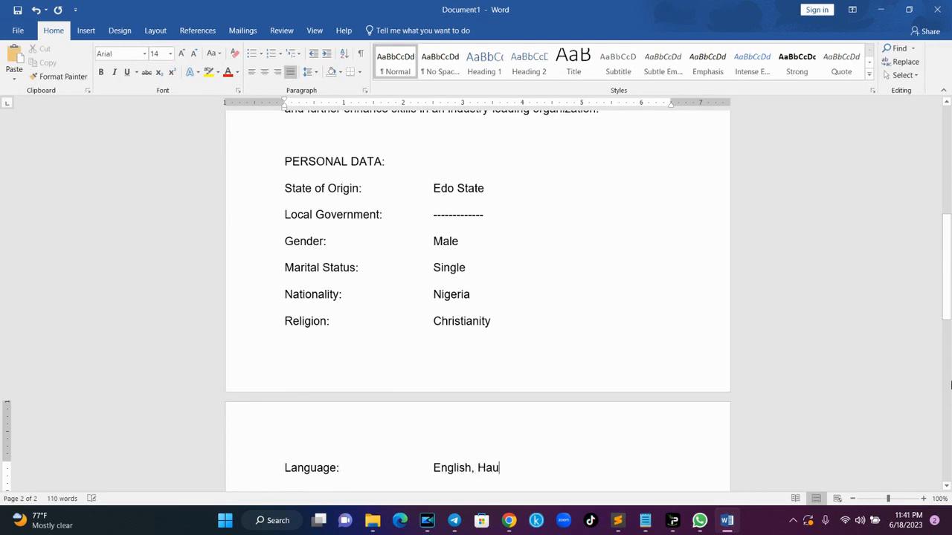
pyautogui.write('sa and')
pyautogui.press('BackSpace')
pyautogui.press('BackSpace')
pyautogui.press('BackSpace')
pyautogui.press('BackSpace')
pyautogui.press('BackSpace')
pyautogui.write(', Yoruba and Igbo')
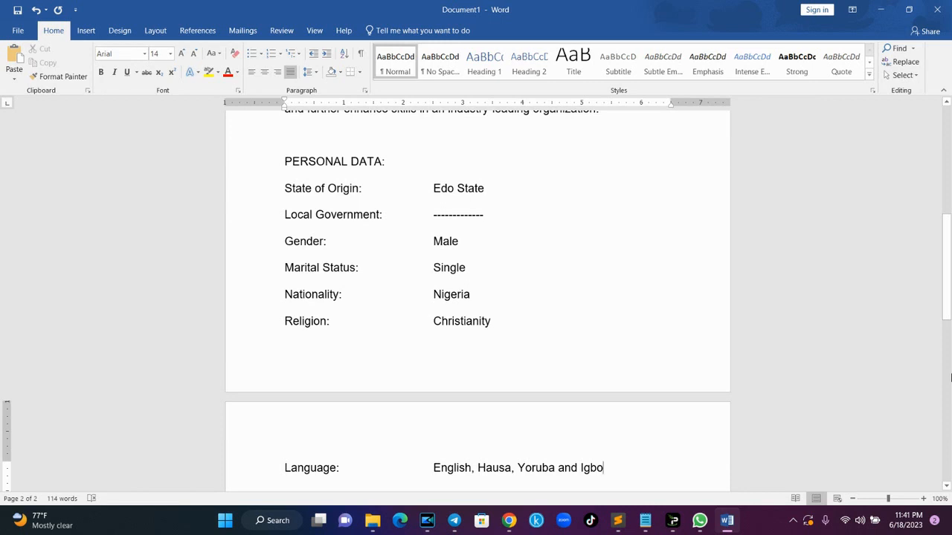
pyautogui.moveTo(950, 255); pyautogui.dragTo(950, 302)
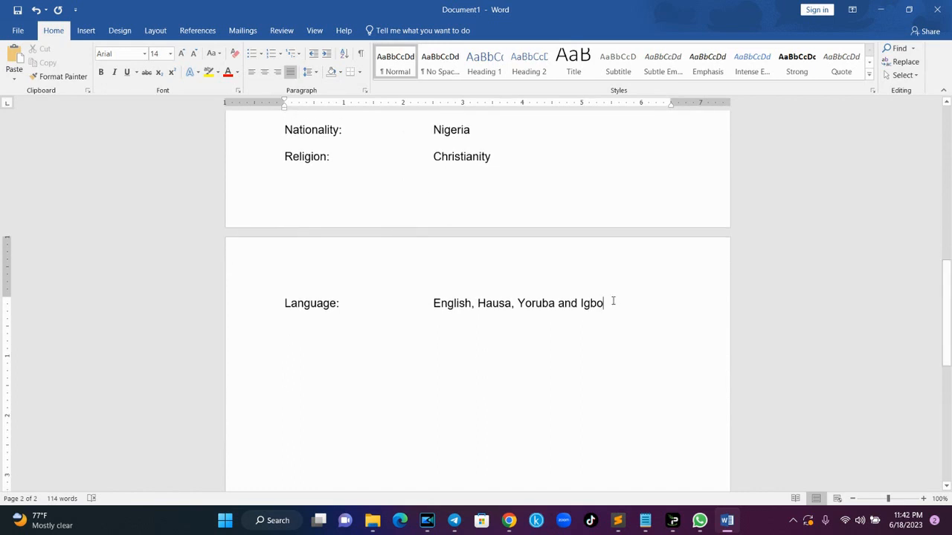
pyautogui.press('Return')
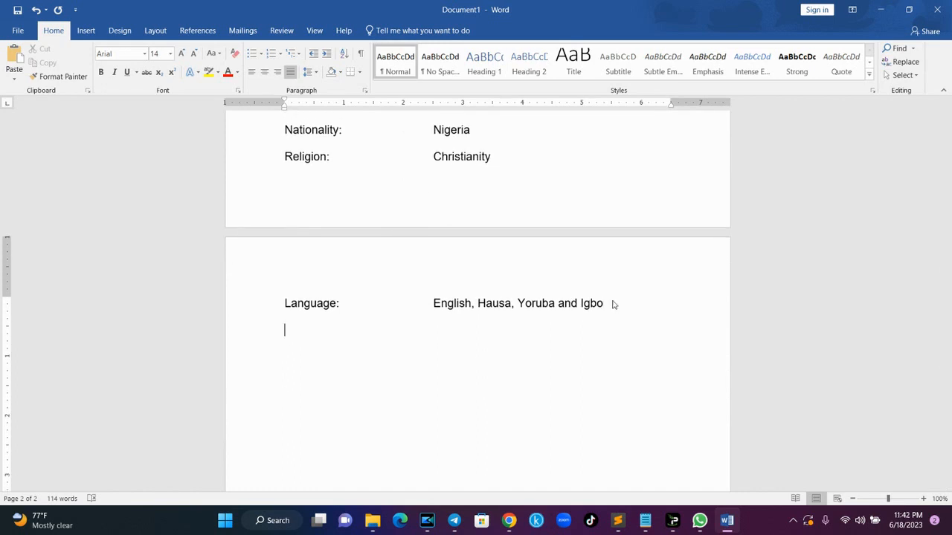
pyautogui.press('Tab')
# - Type the heading 'EDUCATIONAL BACKGROUND WITH DATE:' and add a bulleted line below it
pyautogui.write('EDUCATIONAL BAC')
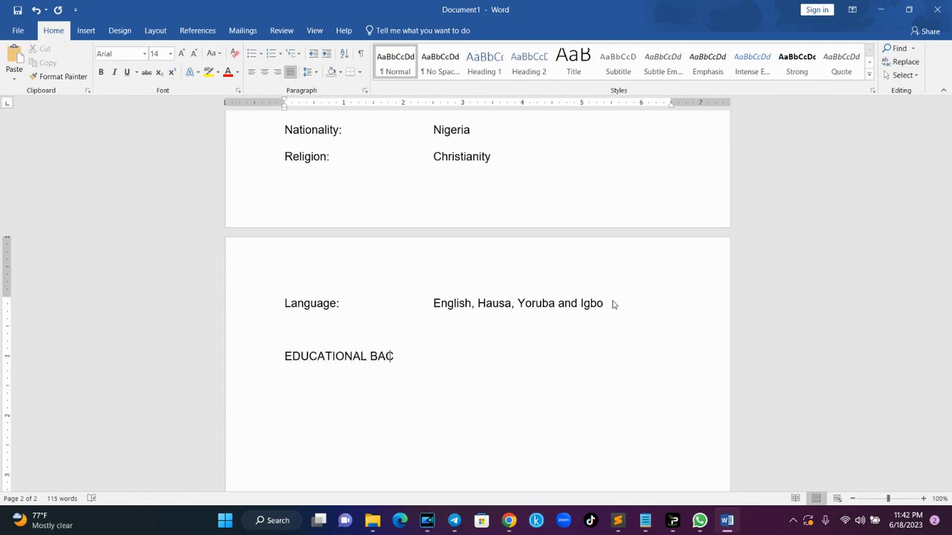
pyautogui.write('KGROUND WITH DATE:')
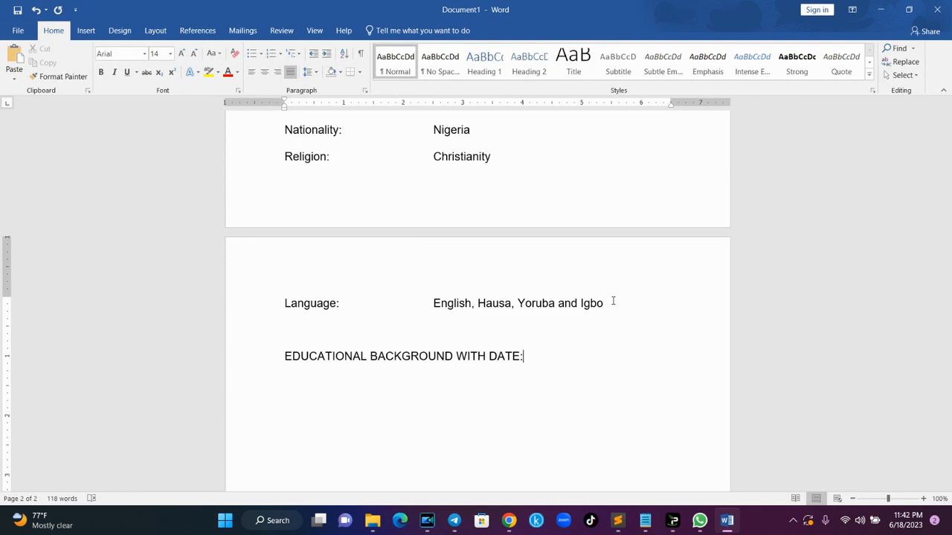
pyautogui.press('Return')
pyautogui.click(253, 55)
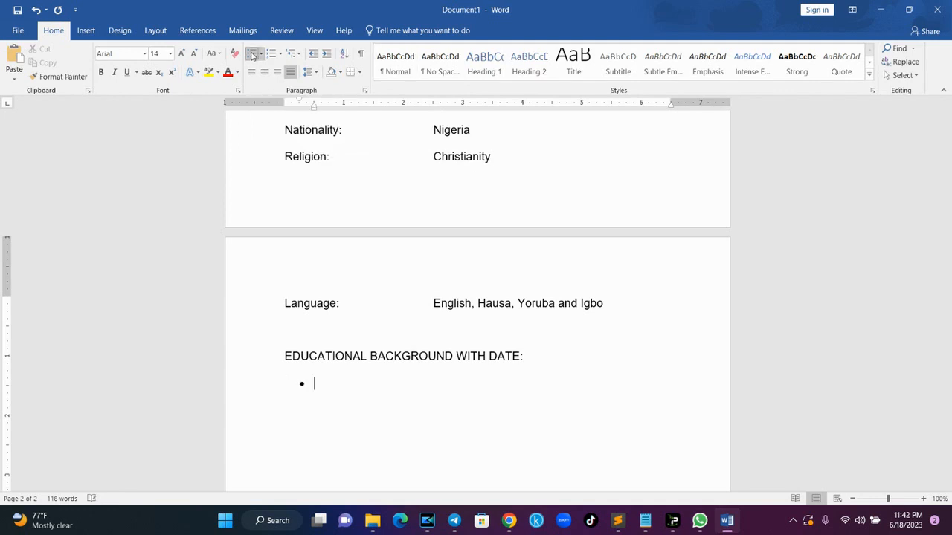
pyautogui.click(302, 384)
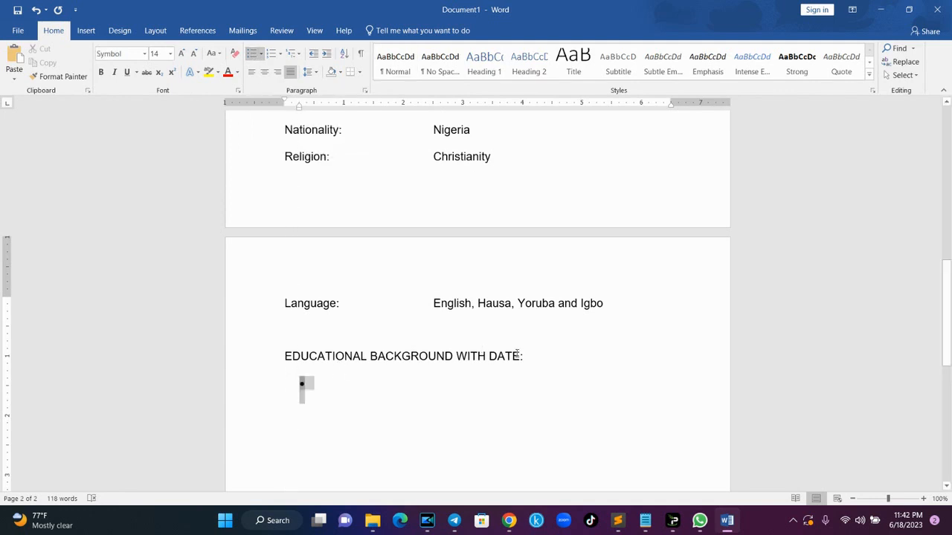
# - Make the heading bold and underlined, extending the underline to the right margin
pyautogui.moveTo(530, 355); pyautogui.dragTo(280, 350)
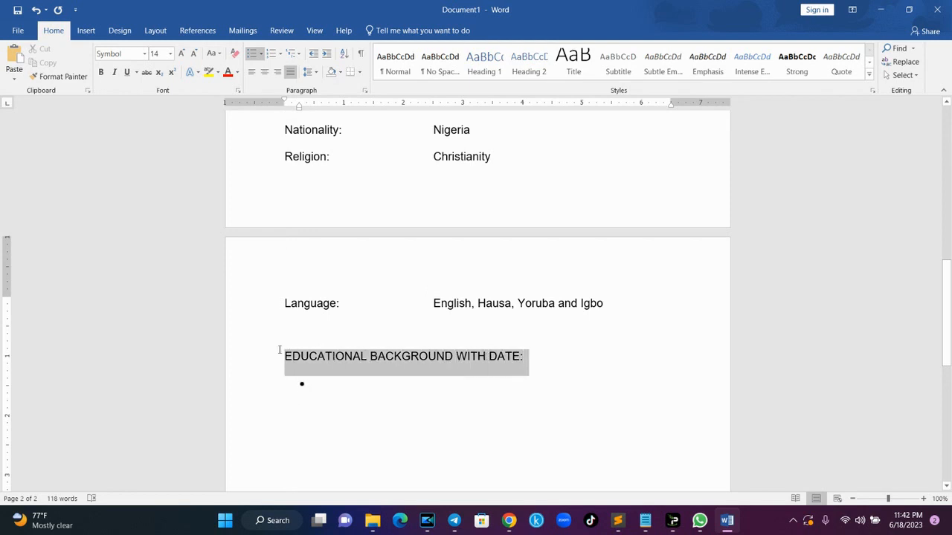
pyautogui.hotkey('ctrl', 'b')
pyautogui.hotkey('ctrl', 'u')
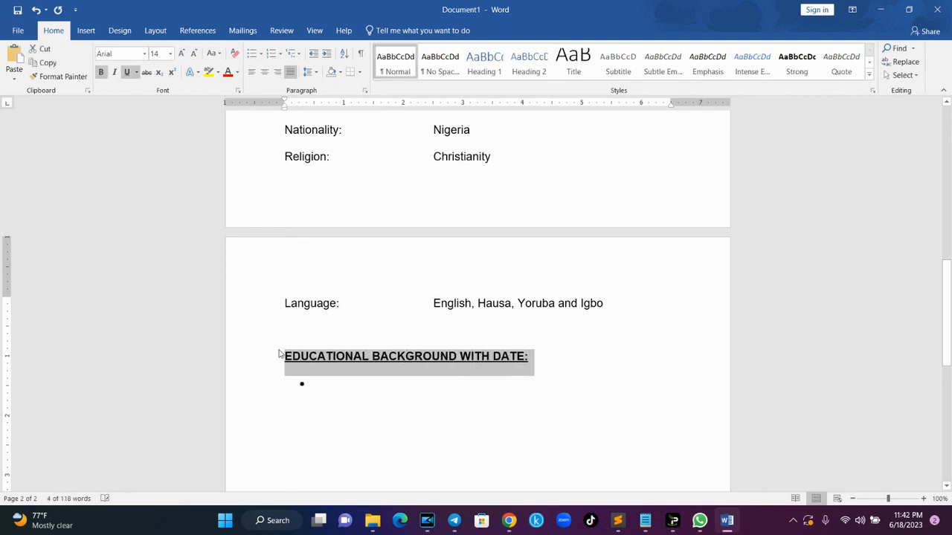
pyautogui.click(532, 358)
pyautogui.press('Tab')
pyautogui.press('Tab')
pyautogui.press('Tab')
pyautogui.press('Tab')
pyautogui.press('Tab')
pyautogui.press('Tab')
pyautogui.press('BackSpace')
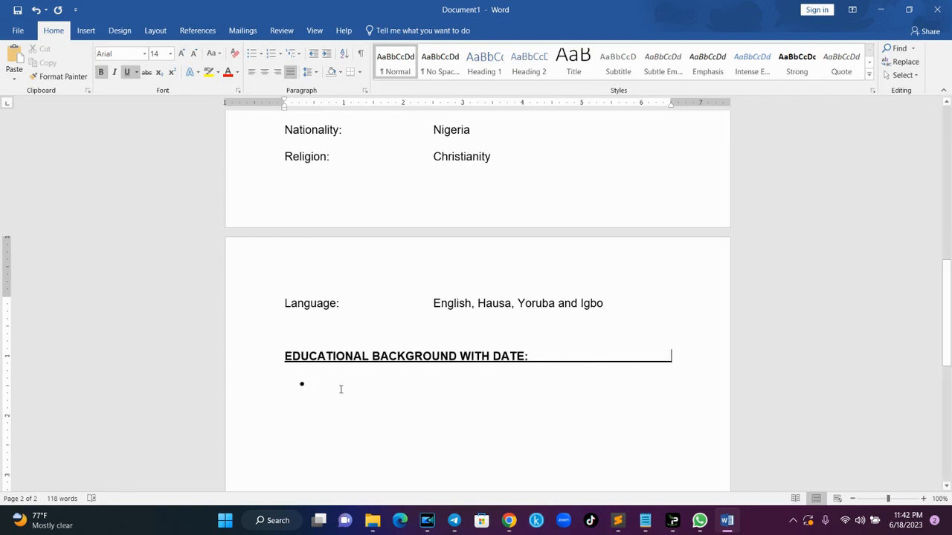
pyautogui.click(307, 384)
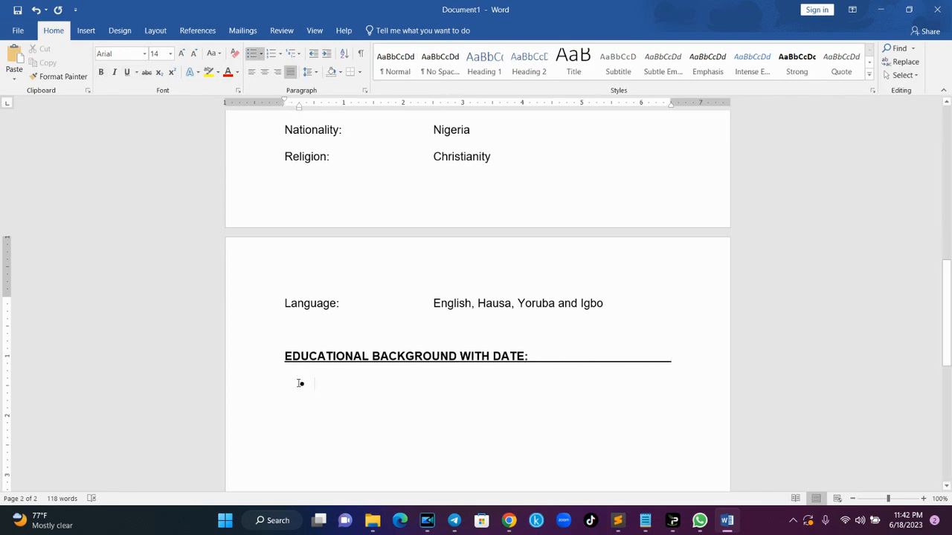
pyautogui.click(302, 384)
# - Shift the bullet toward the left margin and delete it, leaving a plain empty line
pyautogui.moveTo(301, 384)
pyautogui.mouseDown()
pyautogui.moveTo(285, 383)
pyautogui.moveTo(300, 383)
pyautogui.mouseUp()
pyautogui.click(276, 380)
pyautogui.click(312, 383)
pyautogui.press('BackSpace')
pyautogui.press('BackSpace')
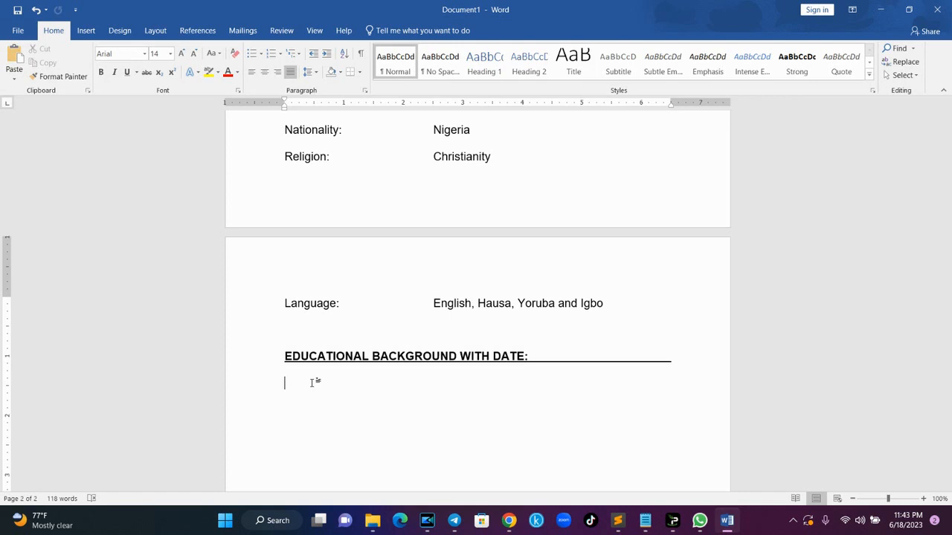
# - Type '2019 - 2022', tab, 'Higher National Diploma (Computer Science), Auchi Polytechnic, Auchi, Edo State'
pyautogui.write('2019 - 2022')
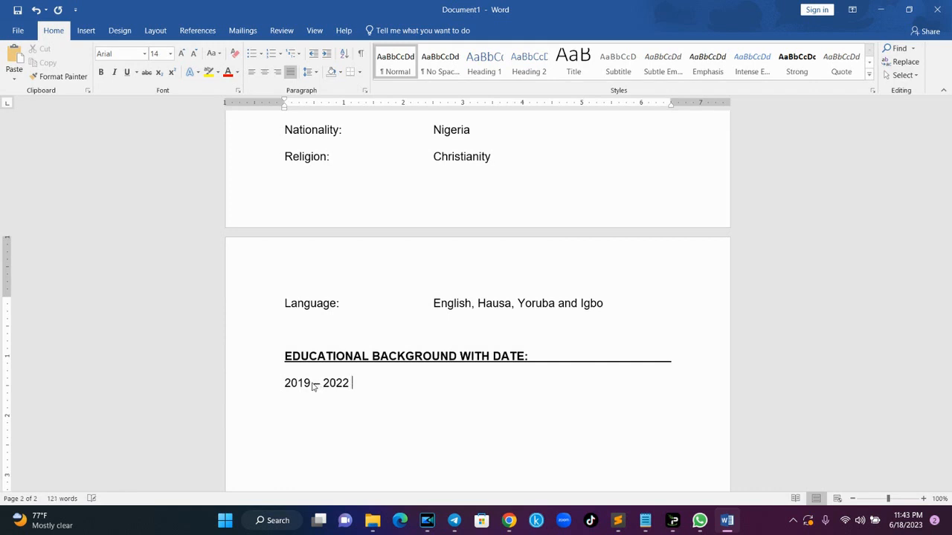
pyautogui.press('Tab')
pyautogui.write('Higher National Diploma ()')
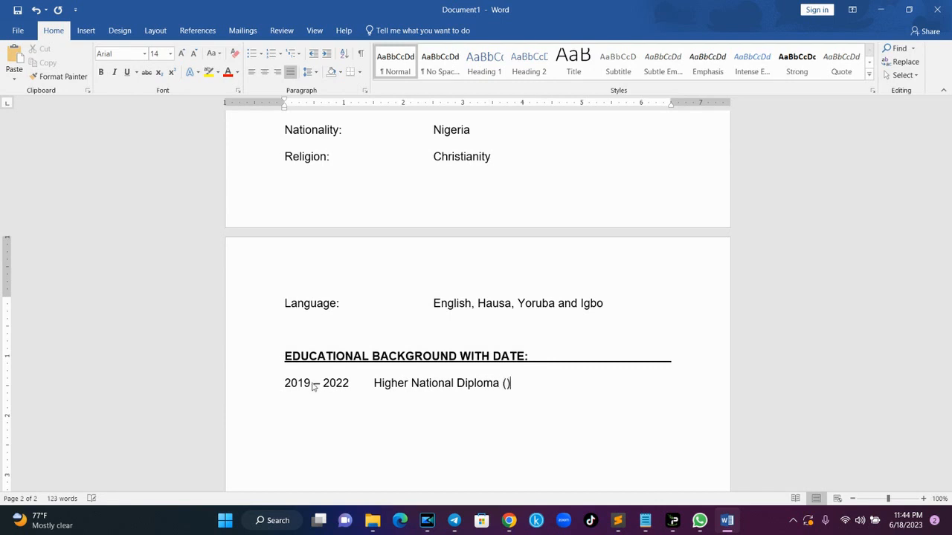
pyautogui.press('Left')
pyautogui.write('Computer sc')
pyautogui.press('BackSpace')
pyautogui.press('BackSpace')
pyautogui.write('Science')
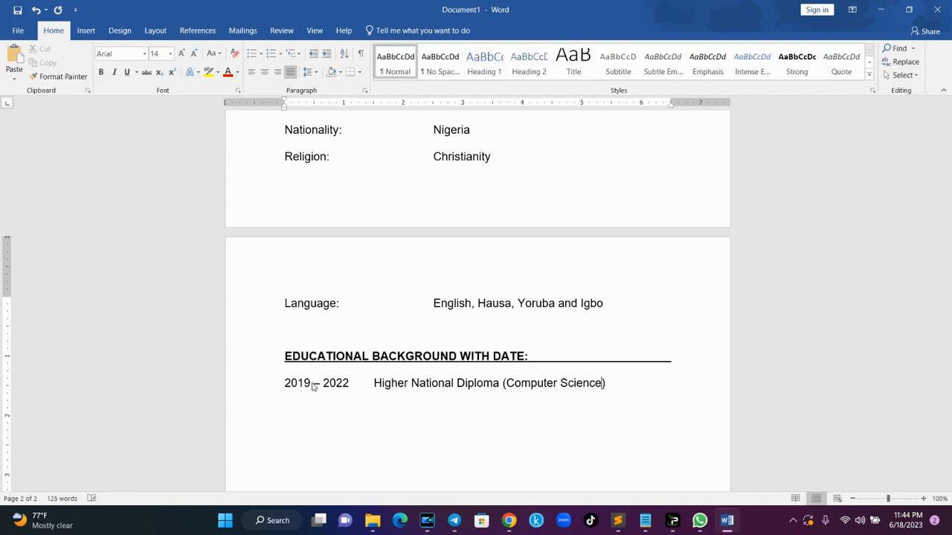
pyautogui.press('End')
pyautogui.write(', Auchi Polytechnic')
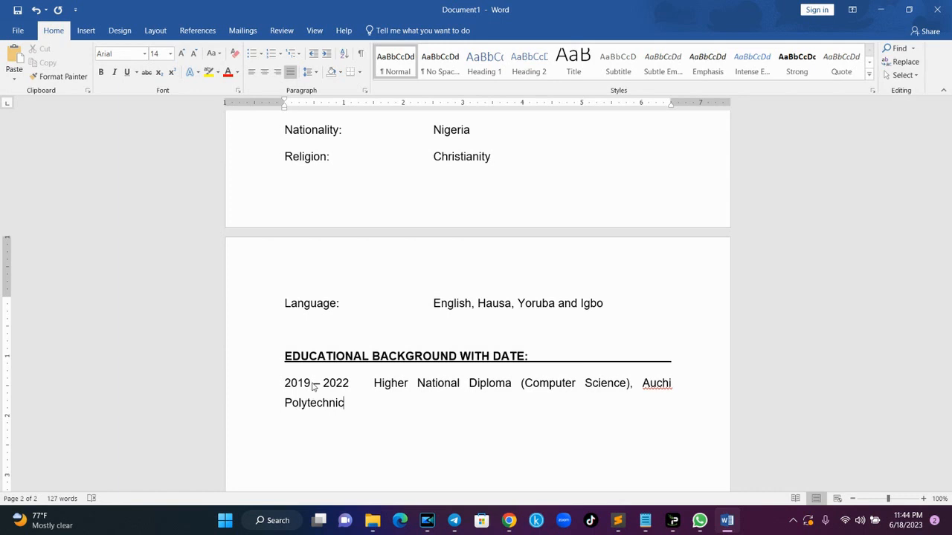
pyautogui.write(', Auchi, Edo State')
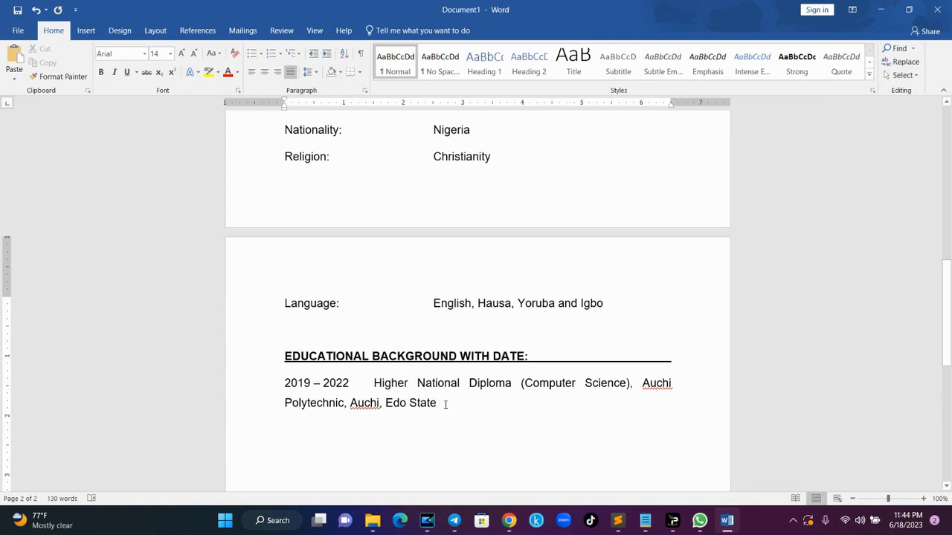
# - Indent the wrapped line under the qualification with the ruler and start a new line
pyautogui.moveTo(444, 405); pyautogui.dragTo(296, 407)
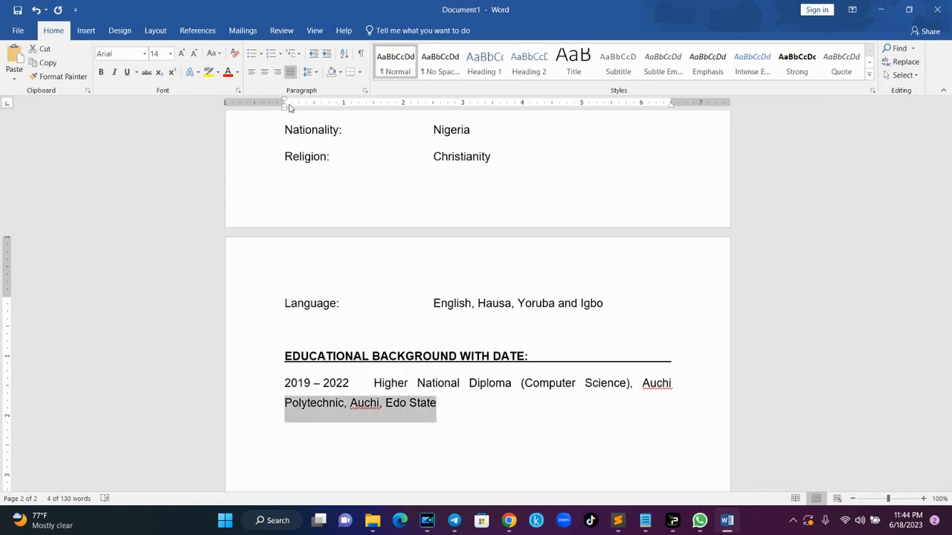
pyautogui.moveTo(284, 108); pyautogui.dragTo(377, 123)
pyautogui.click(559, 410)
pyautogui.press('Return')
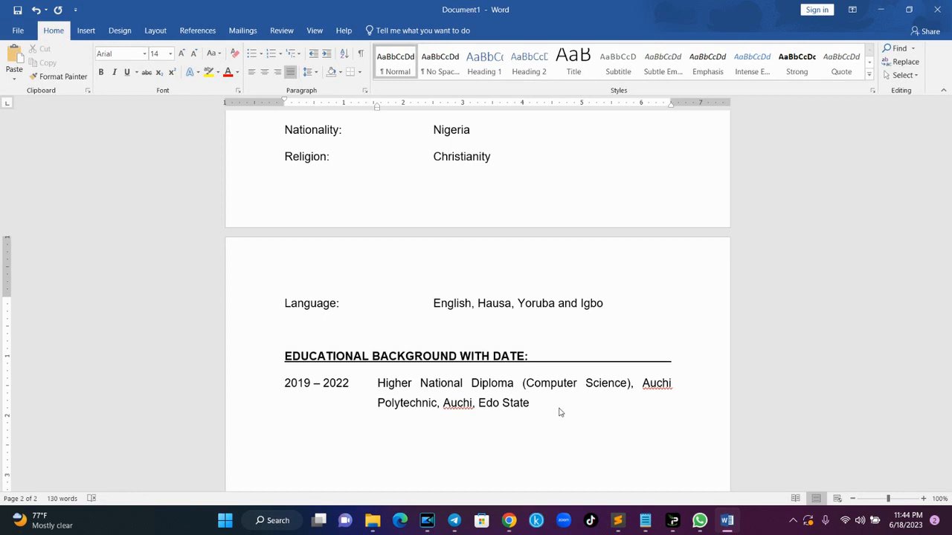
pyautogui.moveTo(950, 321); pyautogui.dragTo(950, 361)
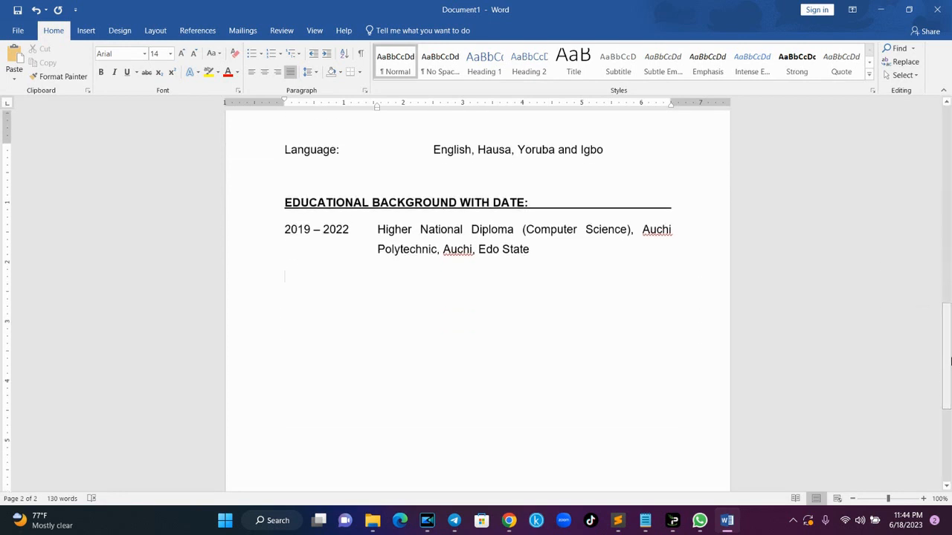
# - Add a 2015 - 2017 National Diploma entry, pasting in the copied course and school details
pyautogui.write('2015 - 2017')
pyautogui.press('Tab')
pyautogui.write('National Dip')
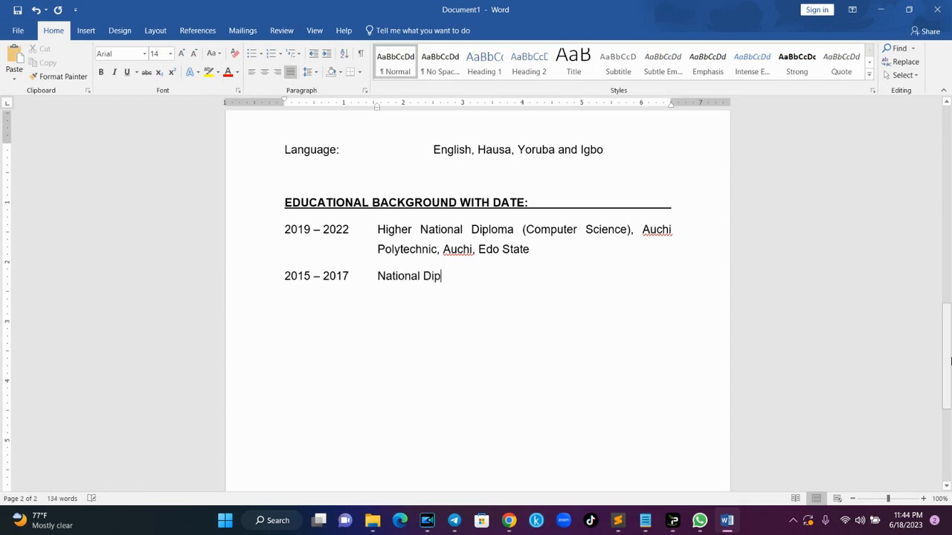
pyautogui.write('loma ()')
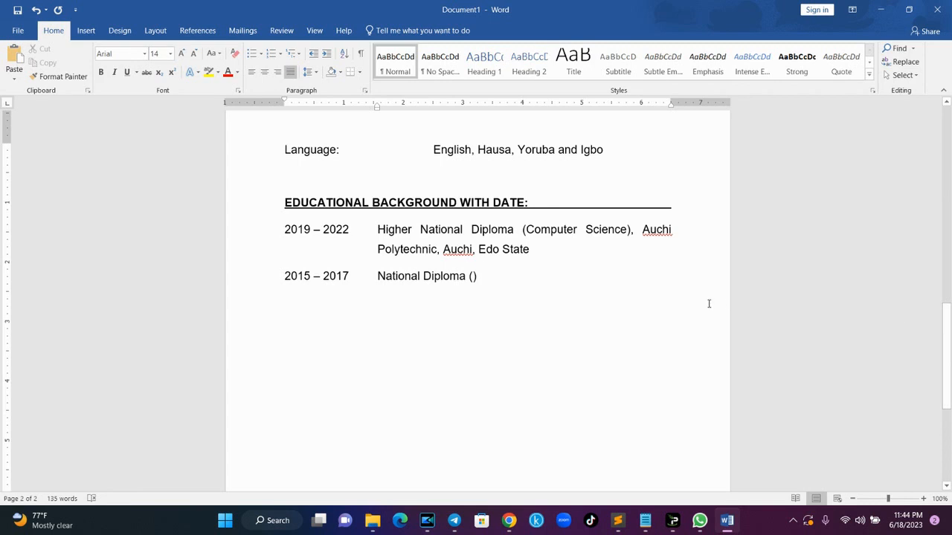
pyautogui.moveTo(533, 251); pyautogui.dragTo(522, 239)
pyautogui.hotkey('ctrl', 'c')
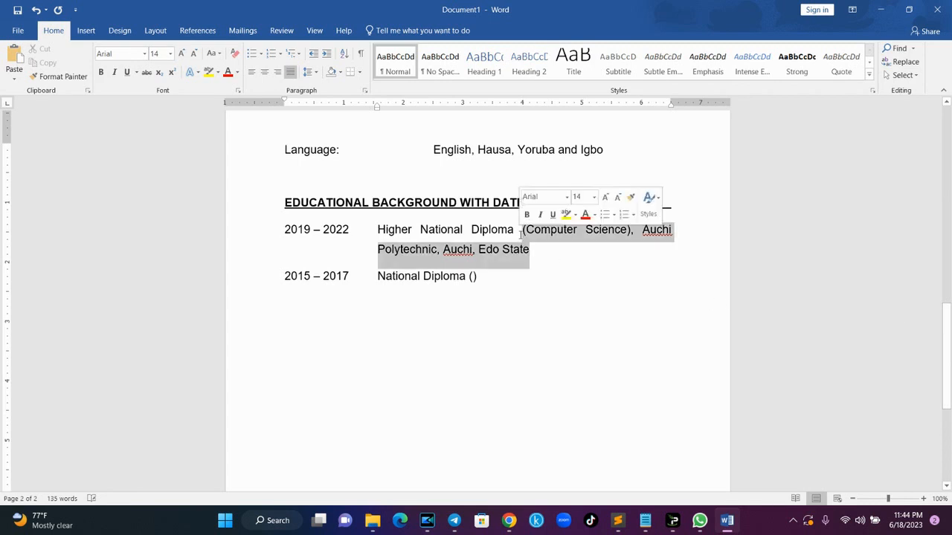
pyautogui.click(482, 274)
pyautogui.press('BackSpace')
pyautogui.press('BackSpace')
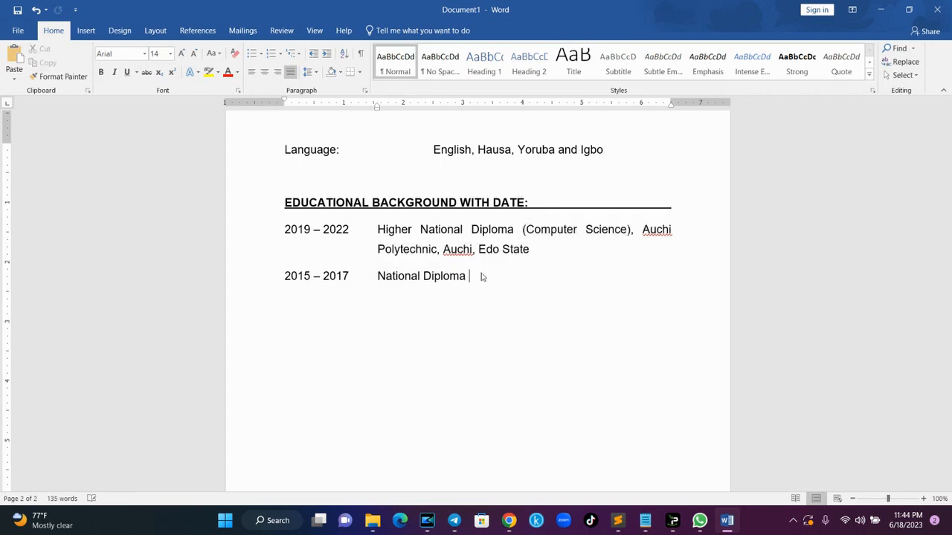
pyautogui.hotkey('ctrl', 'v')
pyautogui.press('Return')
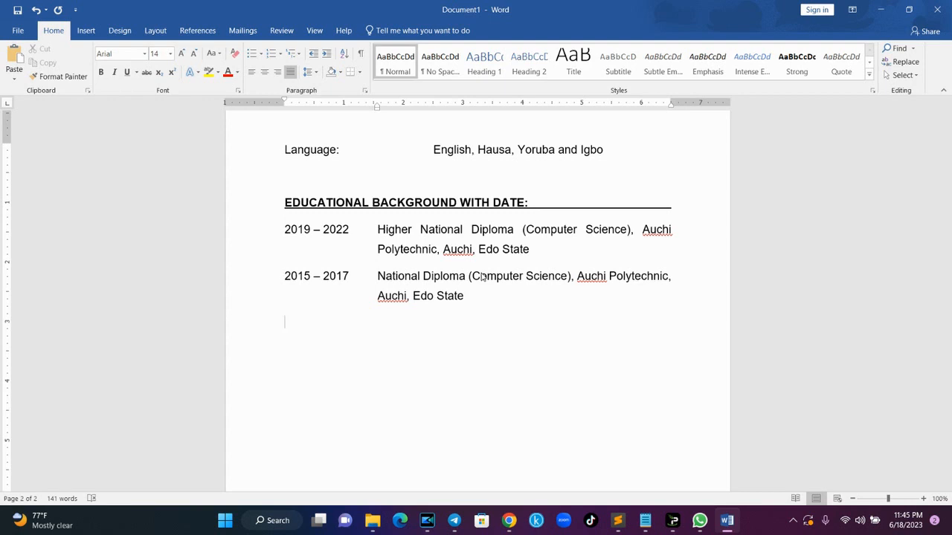
# - Add the 2004 - 2010 entry 'Unity Comprehensive College, Edo State'
pyautogui.write('2004 - 2010')
pyautogui.press('Tab')
pyautogui.write('Unit')
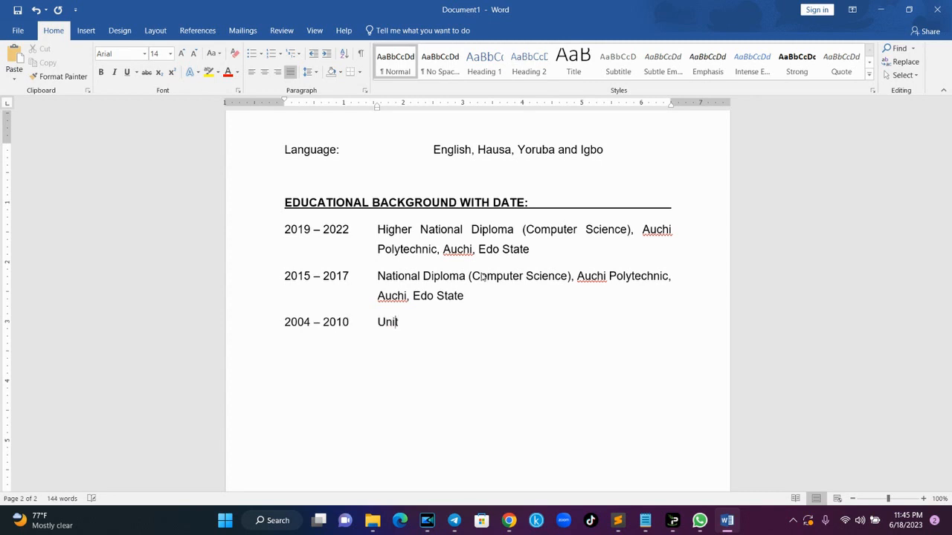
pyautogui.write('y Comprehensive Collefge')
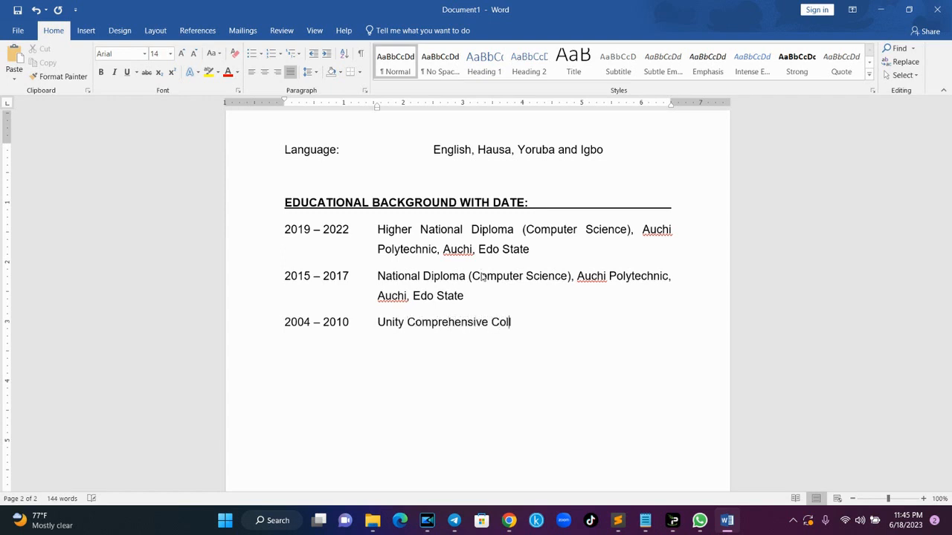
pyautogui.press('BackSpace')
pyautogui.press('BackSpace')
pyautogui.press('BackSpace')
pyautogui.write('ge, Edo State')
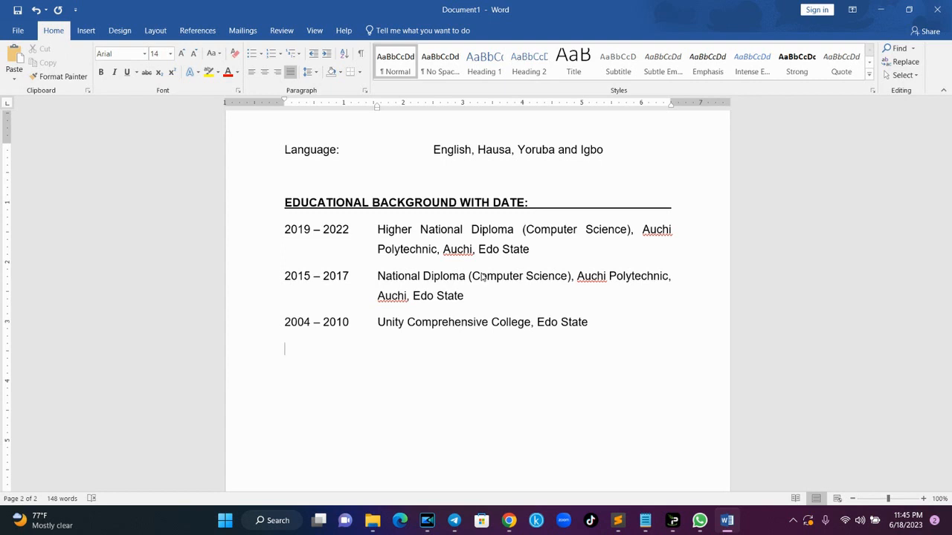
# - Add a 2004 - 2006 line with the Unity Comprehensive College name pasted in
pyautogui.write('2004')
pyautogui.press('Tab')
pyautogui.press('BackSpace')
pyautogui.write('- 2006')
pyautogui.press('Tab')
pyautogui.moveTo(593, 322); pyautogui.dragTo(385, 330)
pyautogui.hotkey('ctrl', 'c')
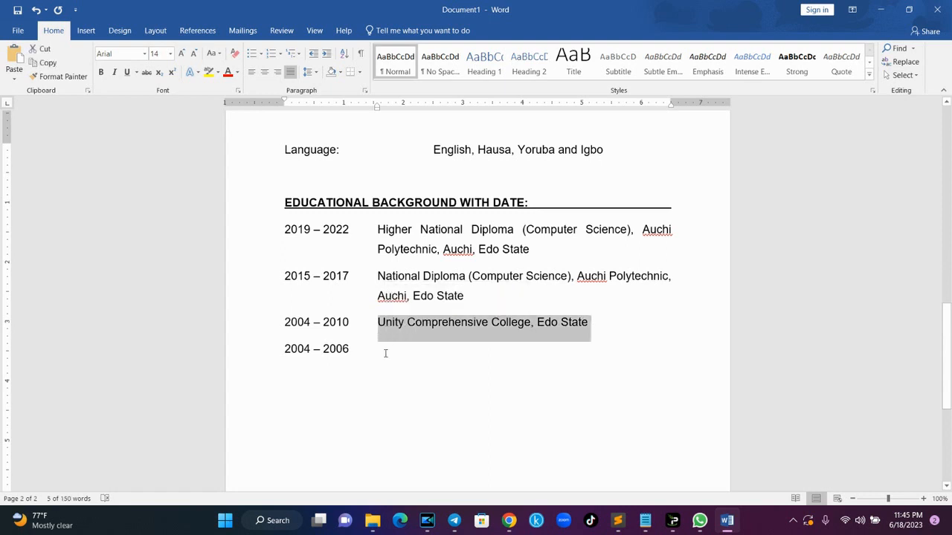
pyautogui.click(385, 354)
pyautogui.hotkey('ctrl', 'v')
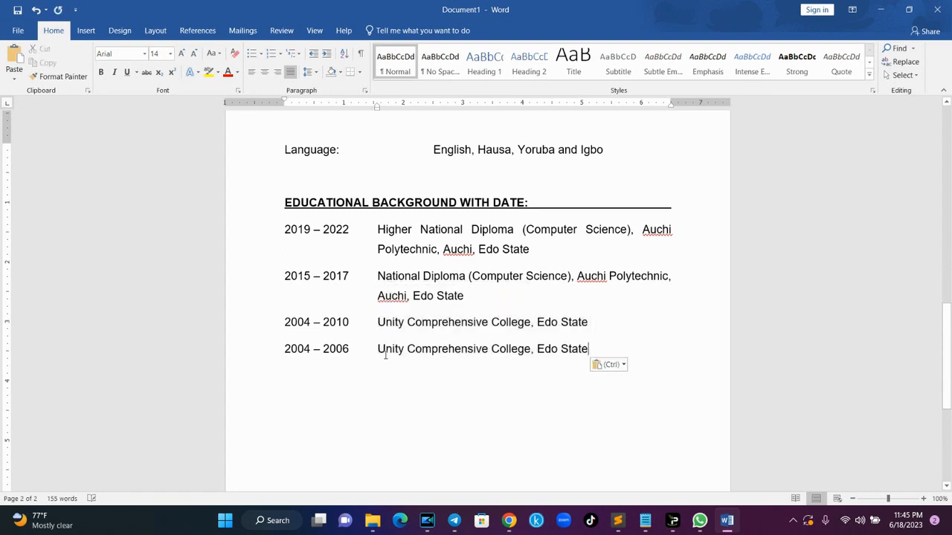
pyautogui.press('Return')
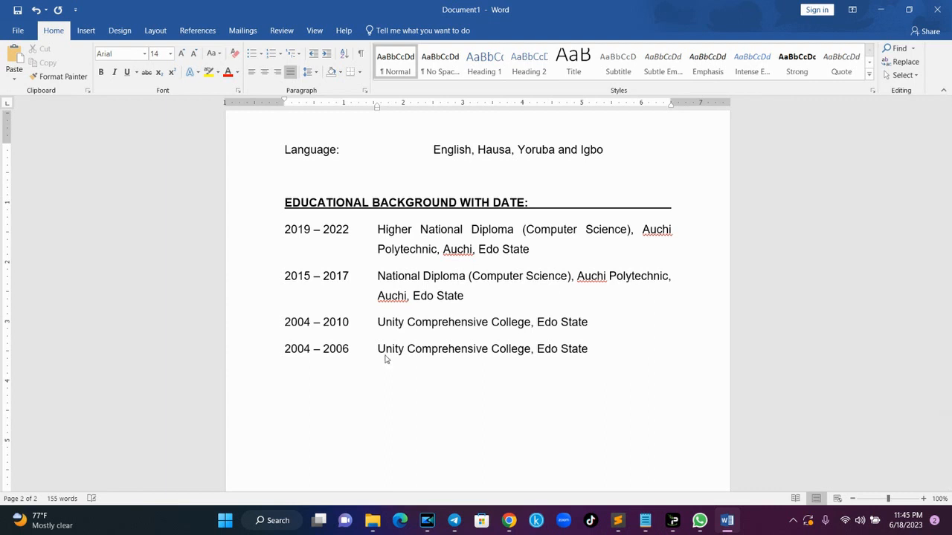
# - Add the 1999 - 2004 entry 'Azane Model Primary School, Edo State'
pyautogui.write('1999')
pyautogui.press('Tab')
pyautogui.press('BackSpace')
pyautogui.write('- ')
pyautogui.write('2004')
pyautogui.press('Tab')
pyautogui.write('Azane Model')
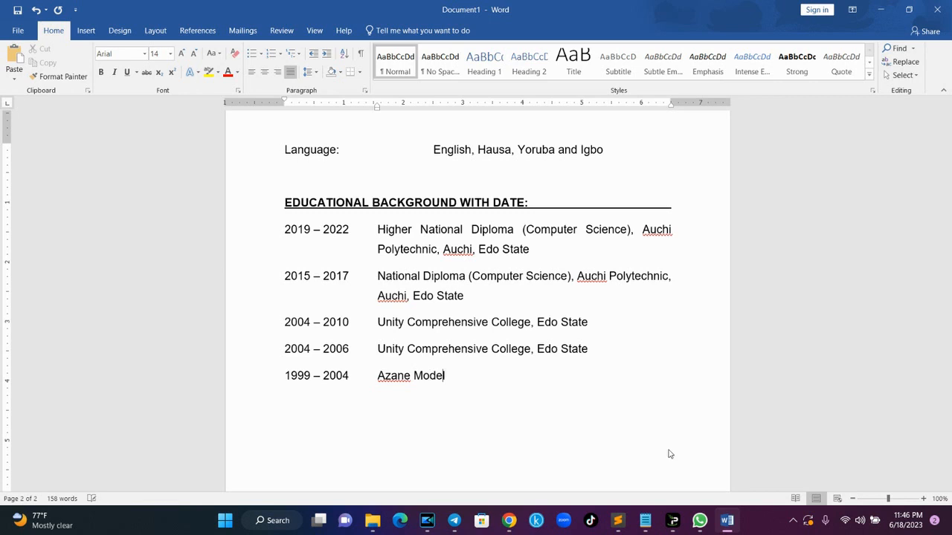
pyautogui.write(' Primary School, Edo State')
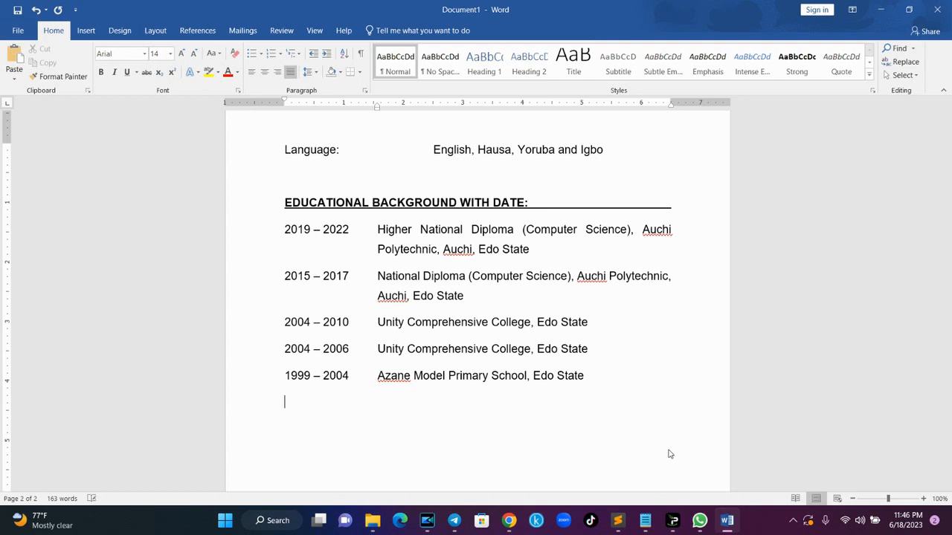
# - Type the heading 'QUALIFICATION ATTAINED WITH DATE:' below the education list
pyautogui.press('Return')
pyautogui.press('Return')
pyautogui.write('QUALIT')
pyautogui.press('BackSpace')
pyautogui.press('BackSpace')
pyautogui.write('IFICATION ')
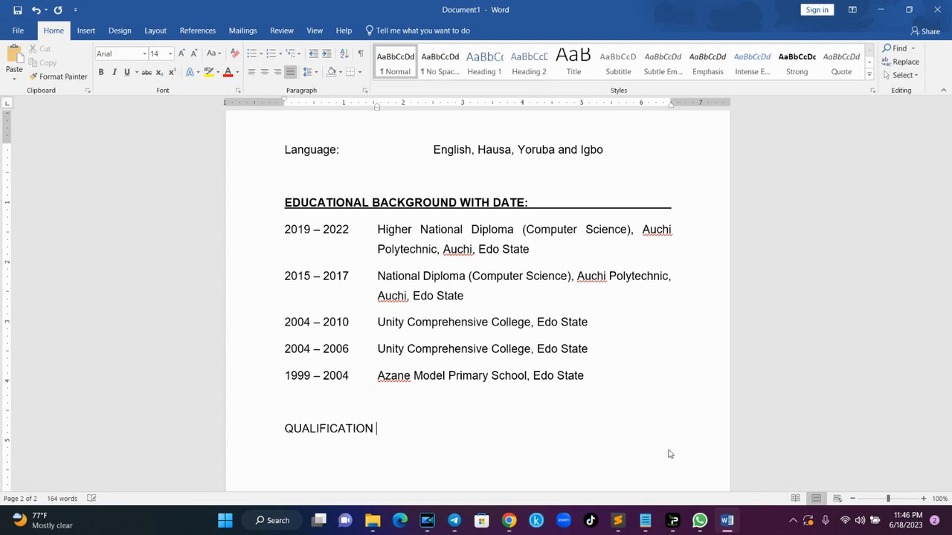
pyautogui.write('ATTATI')
pyautogui.press('BackSpace')
pyautogui.press('BackSpace')
pyautogui.press('BackSpace')
pyautogui.write('INED WITH DATE:')
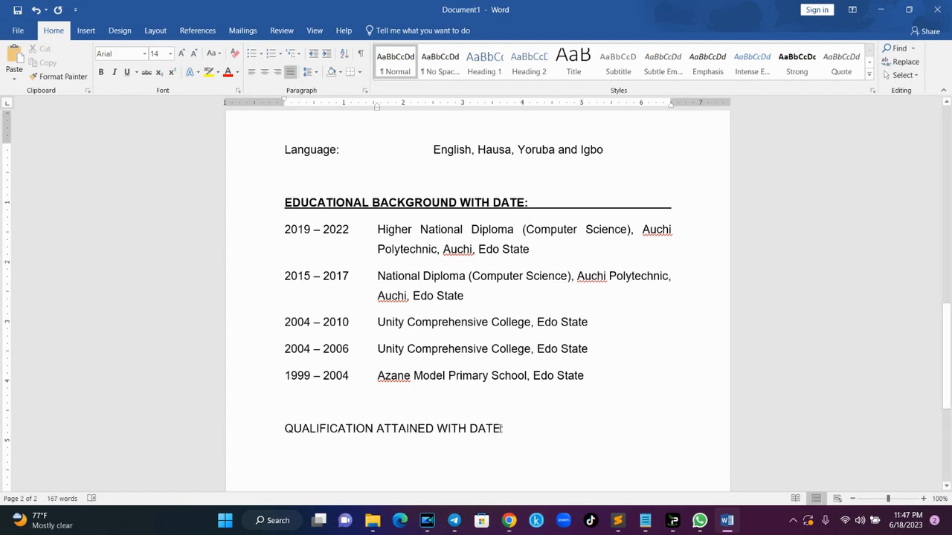
# - Bold and underline the heading to the right margin, then start an unformatted new line
pyautogui.moveTo(501, 429); pyautogui.dragTo(285, 410)
pyautogui.hotkey('ctrl', 'b')
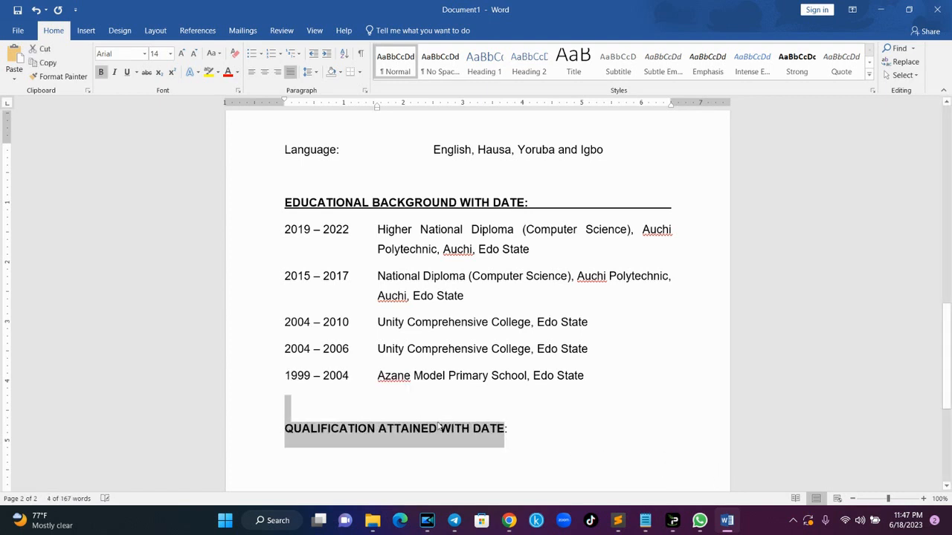
pyautogui.hotkey('ctrl', 'u')
pyautogui.press('Right')
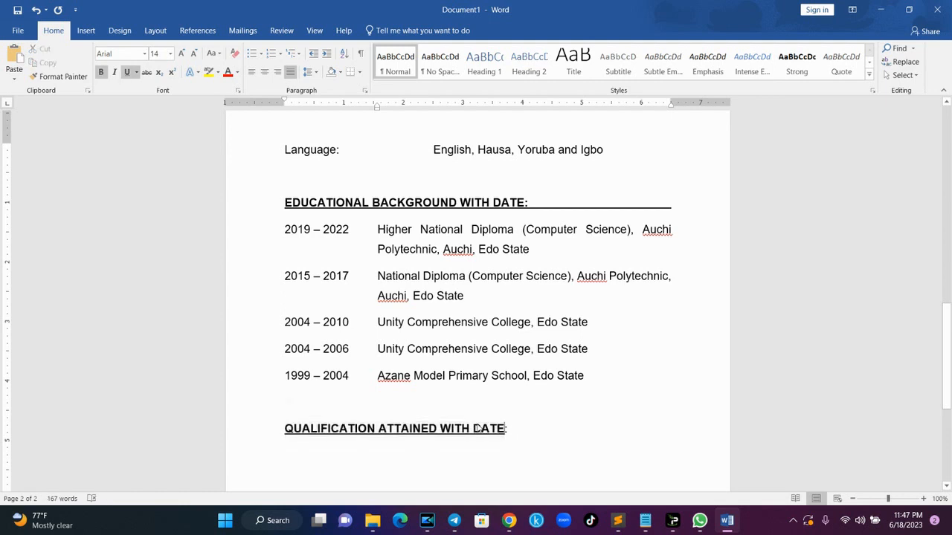
pyautogui.press('Right')
pyautogui.press('Tab')
pyautogui.press('Tab')
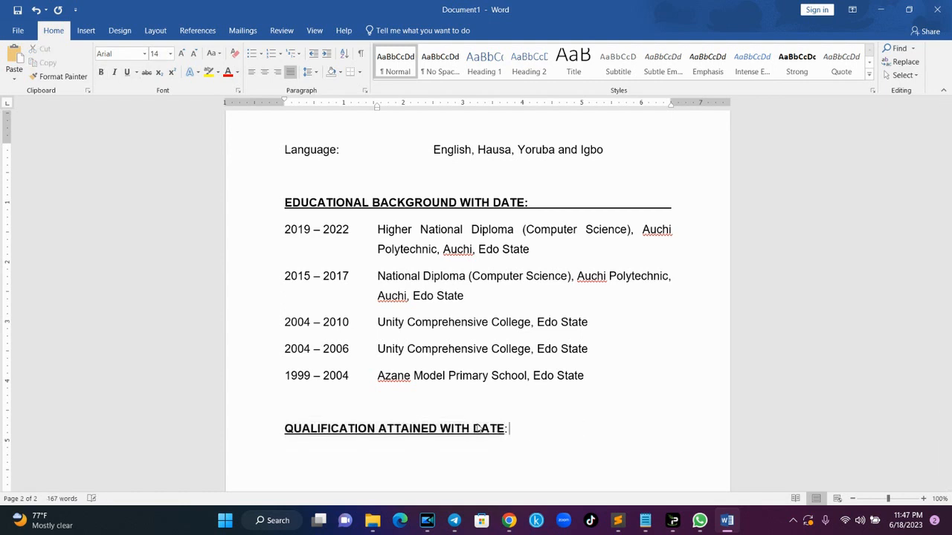
pyautogui.press('BackSpace')
pyautogui.press('BackSpace')
pyautogui.write('E:')
pyautogui.press('Tab')
pyautogui.press('Tab')
pyautogui.press('Tab')
pyautogui.press('Tab')
pyautogui.press('Tab')
pyautogui.press('Tab')
pyautogui.press('Tab')
pyautogui.press('BackSpace')
pyautogui.press('Return')
pyautogui.hotkey('ctrl', 'b')
pyautogui.hotkey('ctrl', 'u')
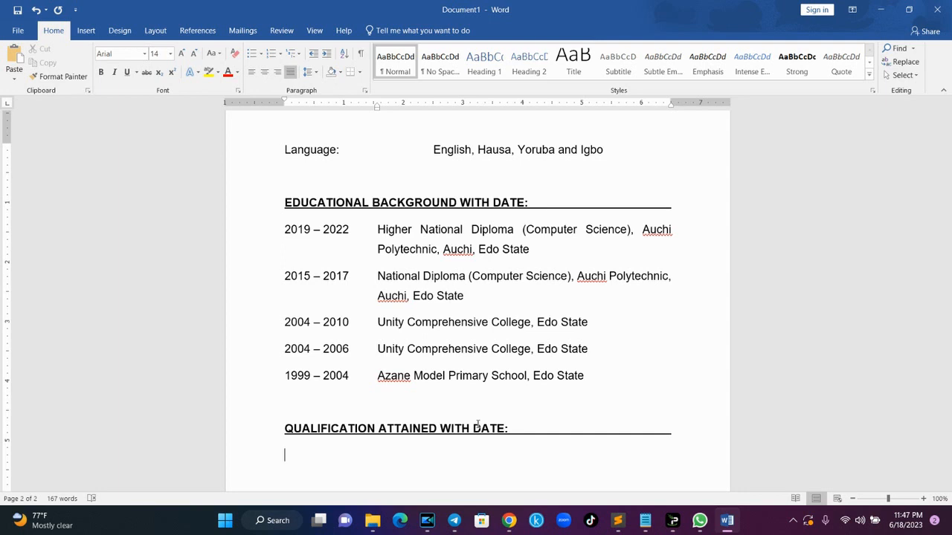
# - Enter '2022 - 2023', tab, paste the certificate text, and append ', Abuja'
pyautogui.scroll(-3, 949, 400)
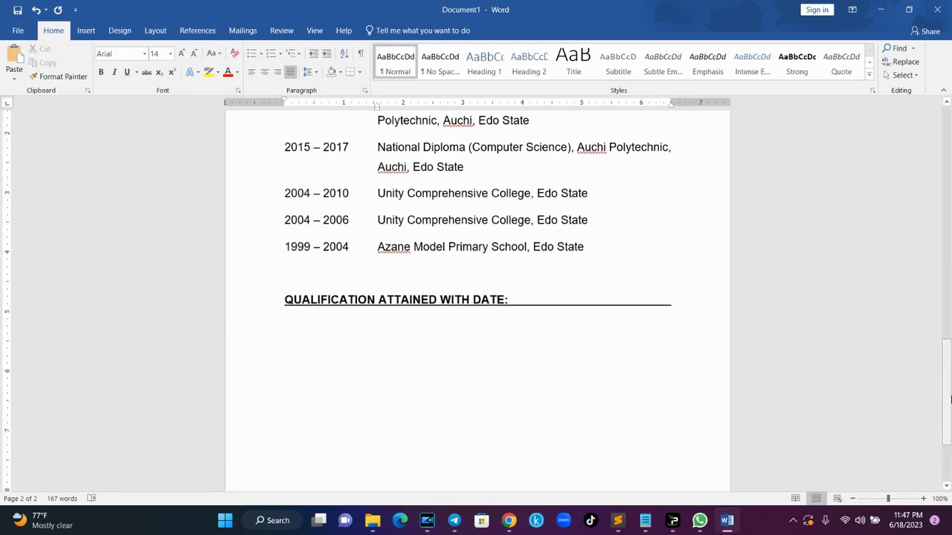
pyautogui.write('2022 - 2023')
pyautogui.press('BackSpace')
pyautogui.press('BackSpace')
pyautogui.press('Tab')
pyautogui.write('(Certificate of Completion)National Youth Service Corps')
pyautogui.click(513, 326)
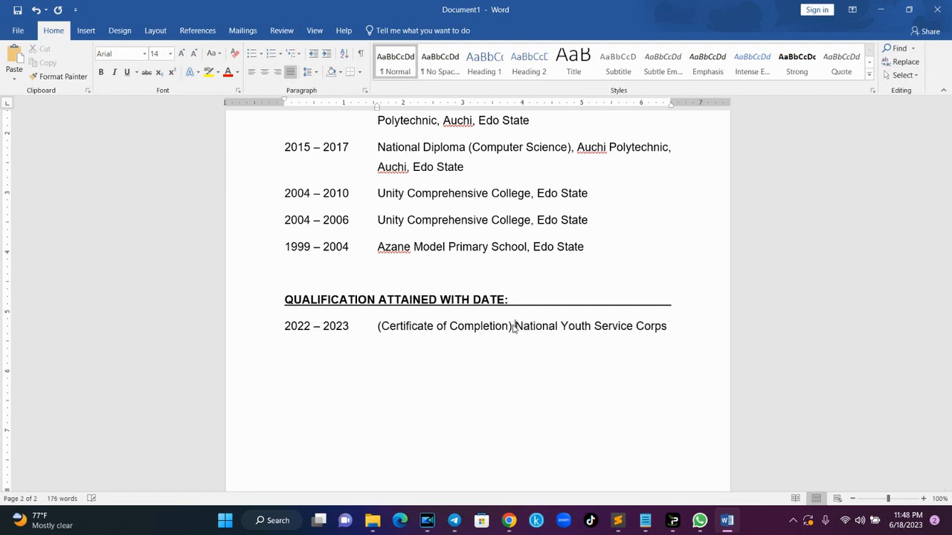
pyautogui.click(672, 327)
pyautogui.write(', Abuja')
pyautogui.press('Return')
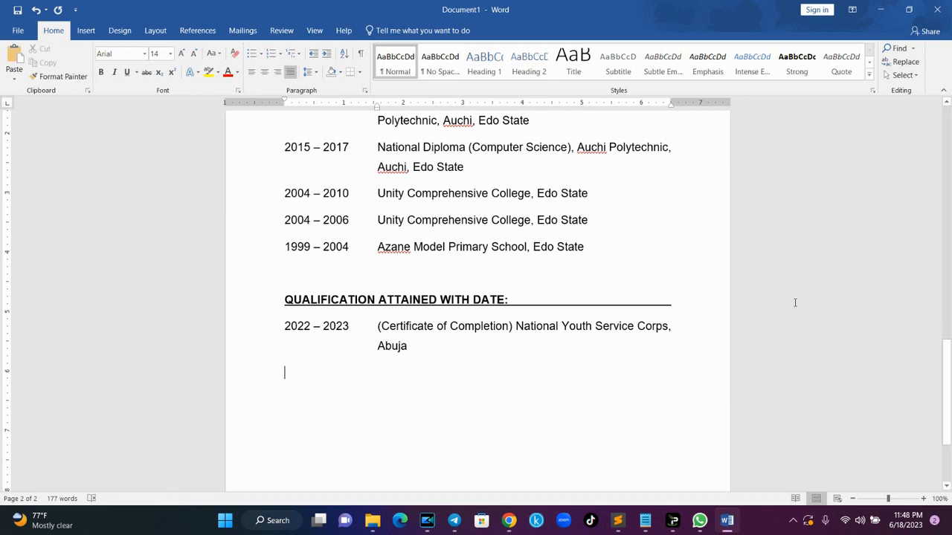
pyautogui.moveTo(947, 343)
pyautogui.mouseDown()
pyautogui.moveTo(948, 316)
pyautogui.moveTo(947, 325)
pyautogui.mouseUp()
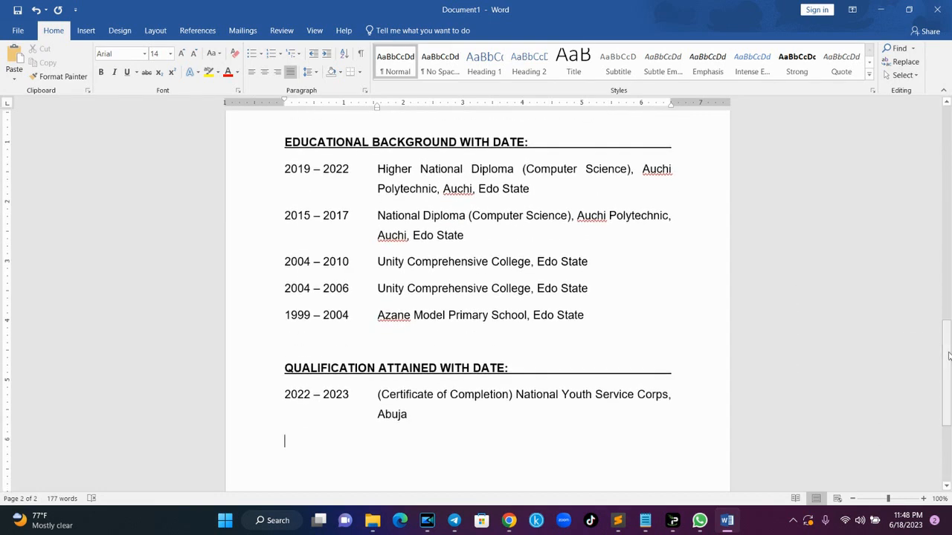
# - Copy the Higher National and National Diploma entries onto a new line below Abuja
pyautogui.moveTo(286, 170); pyautogui.dragTo(465, 239)
pyautogui.hotkey('ctrl', 'c')
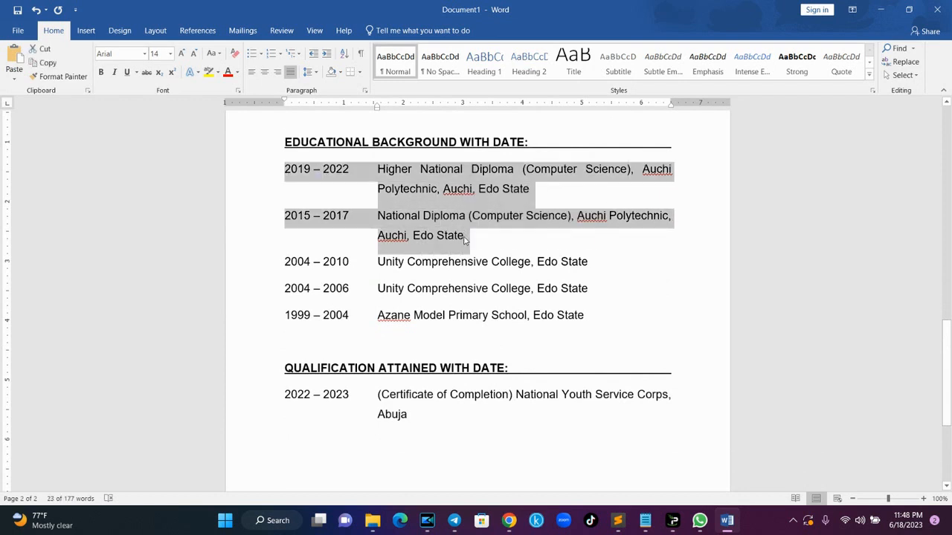
pyautogui.scroll(-2, 464, 238)
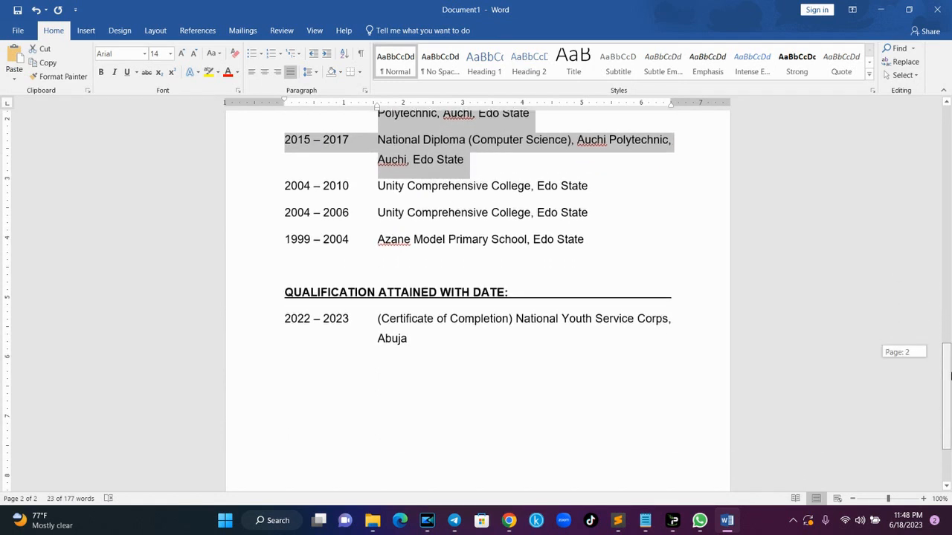
pyautogui.click(422, 335)
pyautogui.press('Return')
pyautogui.hotkey('ctrl', 'v')
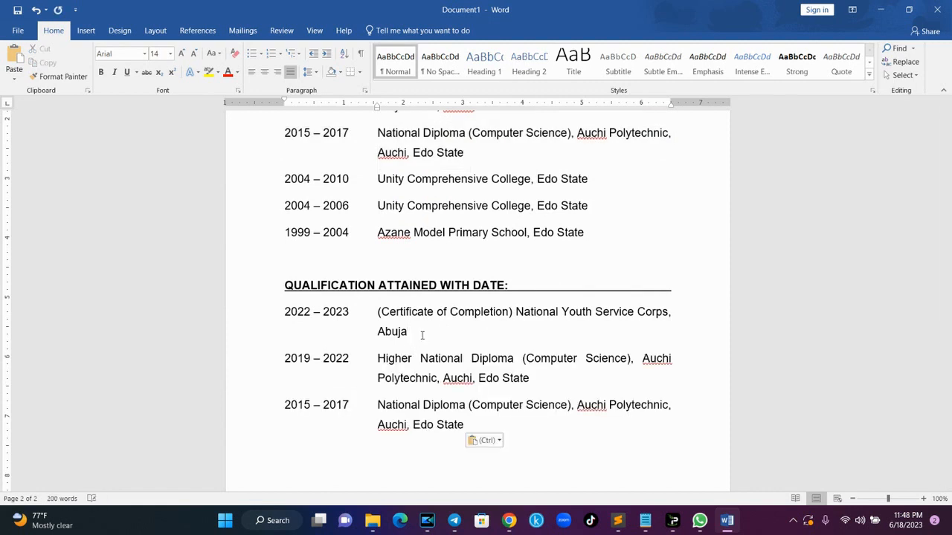
# - Add a 2004 – 2010 West Africa Examination Council (WAEC) qualification line
pyautogui.moveTo(949, 367)
pyautogui.mouseDown()
pyautogui.moveTo(949, 347)
pyautogui.moveTo(950, 379)
pyautogui.mouseUp()
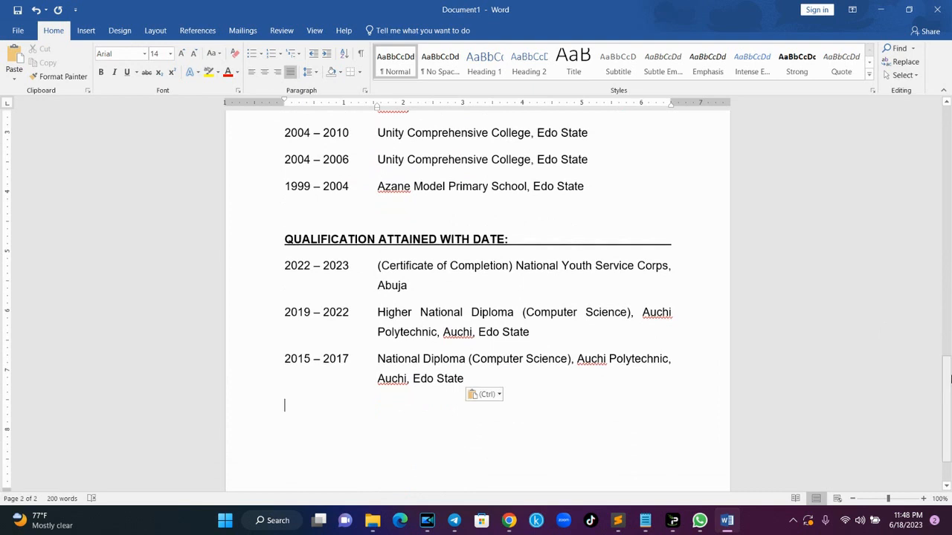
pyautogui.write('2004 ')
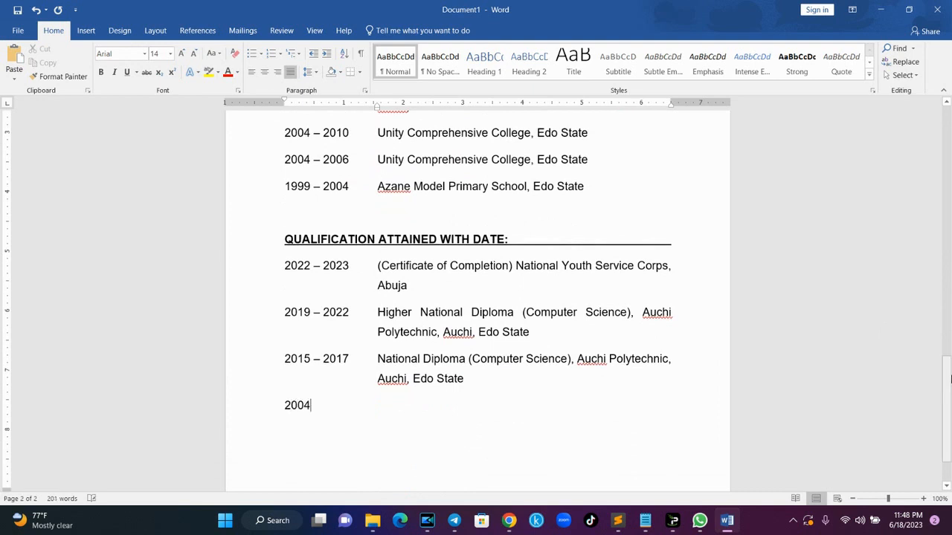
pyautogui.write('- 2')
pyautogui.write('0')
pyautogui.write('10')
pyautogui.press('Tab')
pyautogui.write('West A')
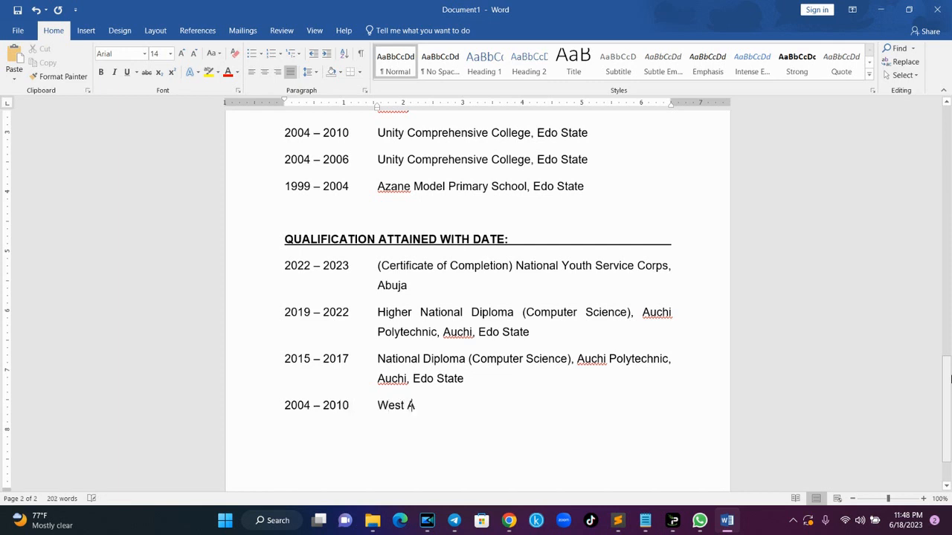
pyautogui.write('frica Examination Council ')
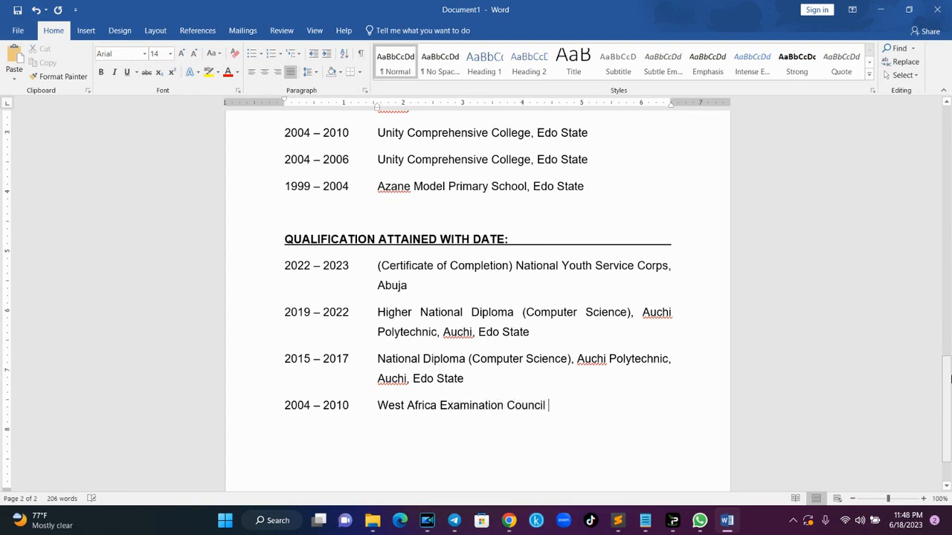
pyautogui.write('()\\WAE')
pyautogui.write('C')
pyautogui.write(')')
pyautogui.press('Left')
pyautogui.press('Left')
pyautogui.press('Left')
pyautogui.press('BackSpace')
pyautogui.press('BackSpace')
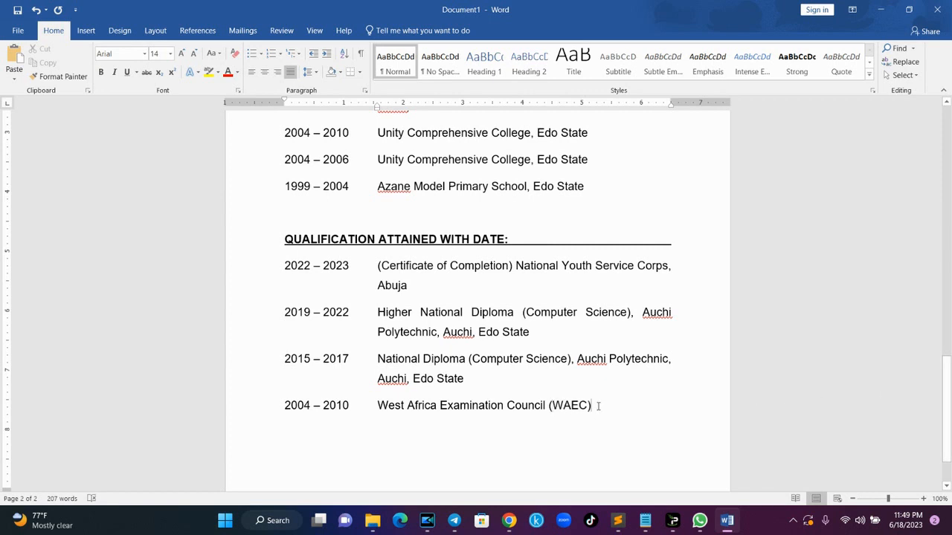
pyautogui.press('Return')
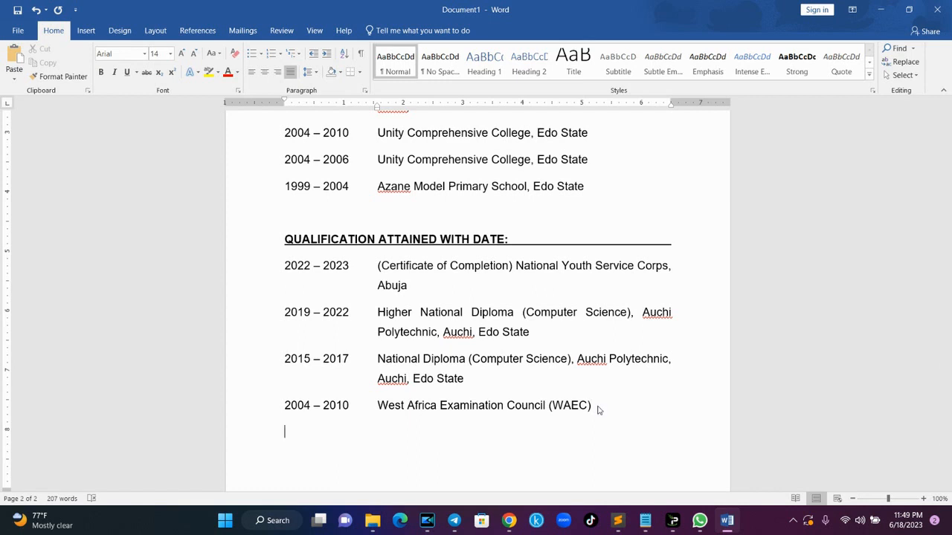
# - Add 2004 – 2006 JSCE and 1999 – 2004 First School Leaving Certificate lines
pyautogui.write('2004 - 2006')
pyautogui.press('Tab')
pyautogui.write('Junior School Certificate Examination (JSCE)')
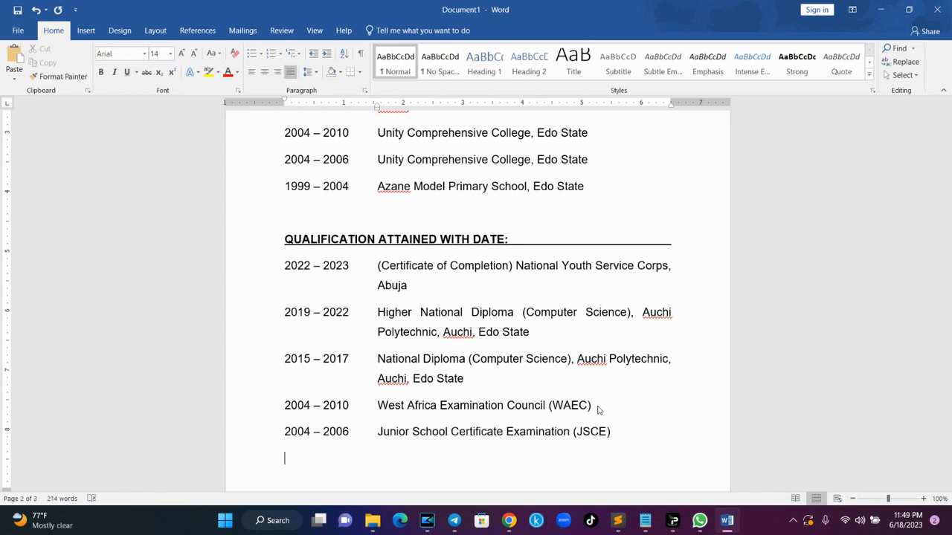
pyautogui.write('1999 - 2004')
pyautogui.press('Tab')
pyautogui.write('First School Leaving Certificate')
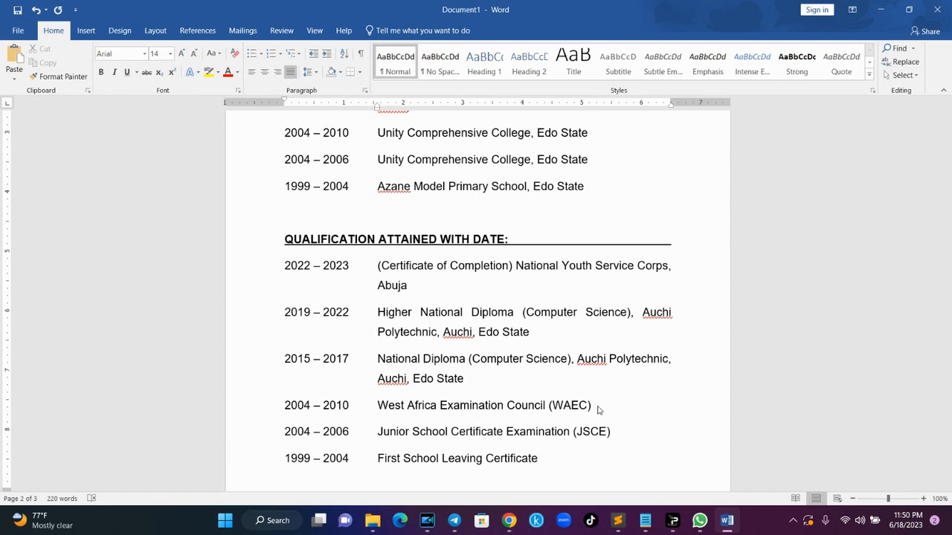
# - Insert a 2015 – 2017 Diploma in Web Design, Denmark row below HND, then type 2017 – 2022
pyautogui.scroll(-5, 599, 410)
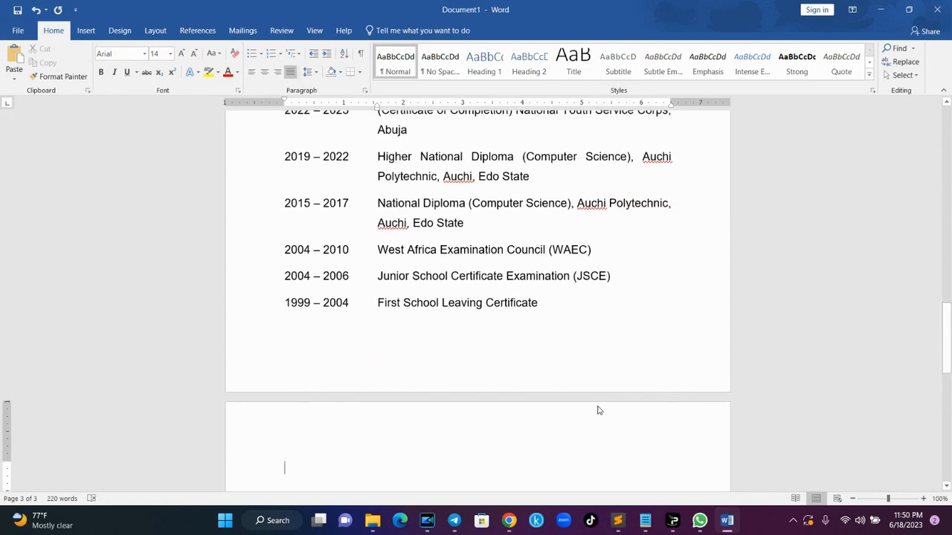
pyautogui.moveTo(949, 360); pyautogui.dragTo(948, 328)
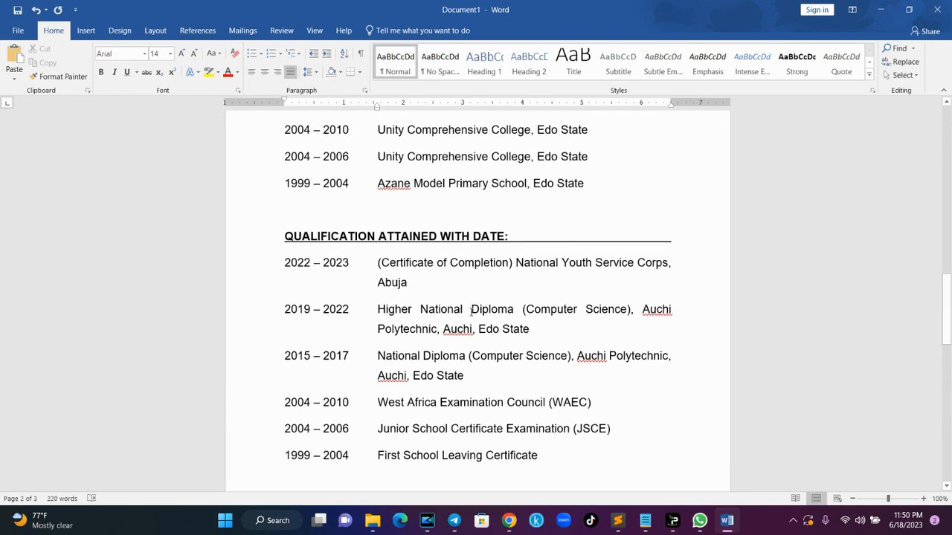
pyautogui.click(542, 327)
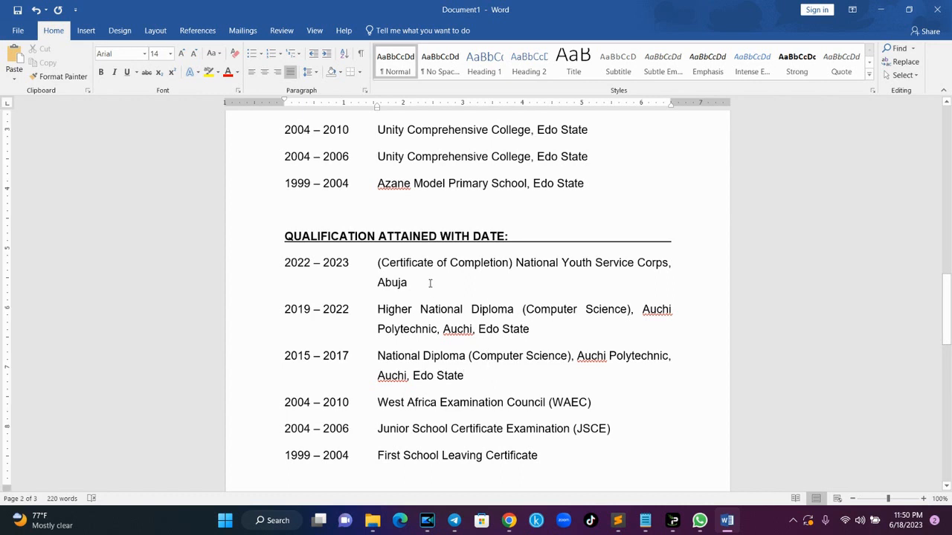
pyautogui.press('Return')
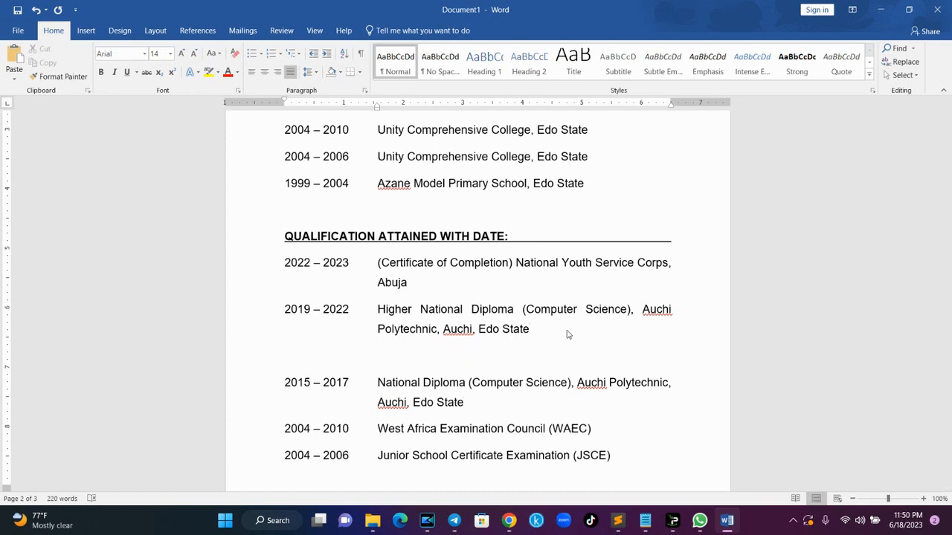
pyautogui.write('2015 - 2017')
pyautogui.press('Tab')
pyautogui.write('Diploma i')
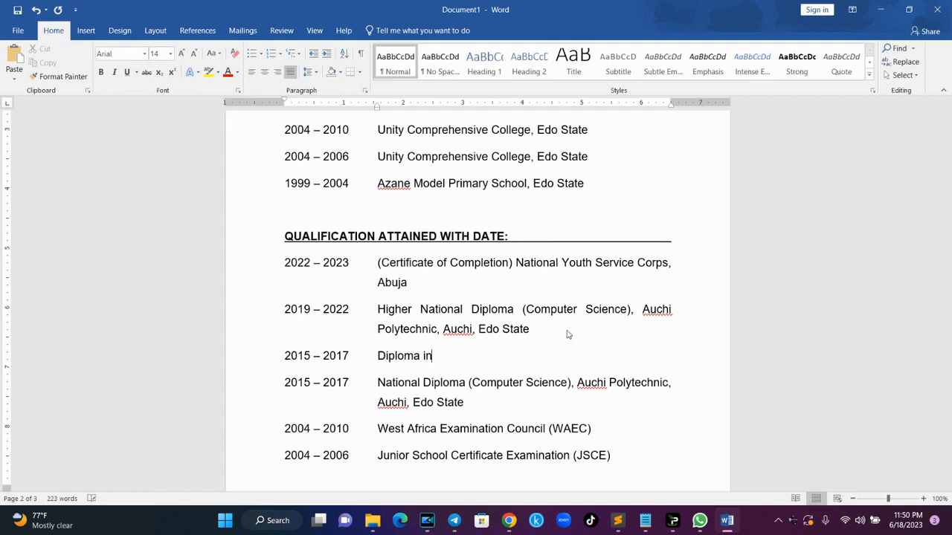
pyautogui.write('n')
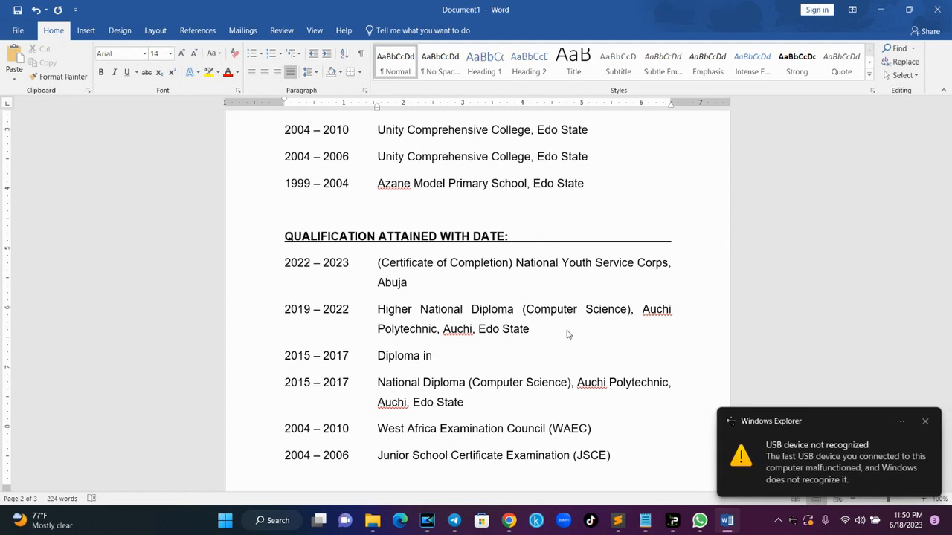
pyautogui.click(924, 422)
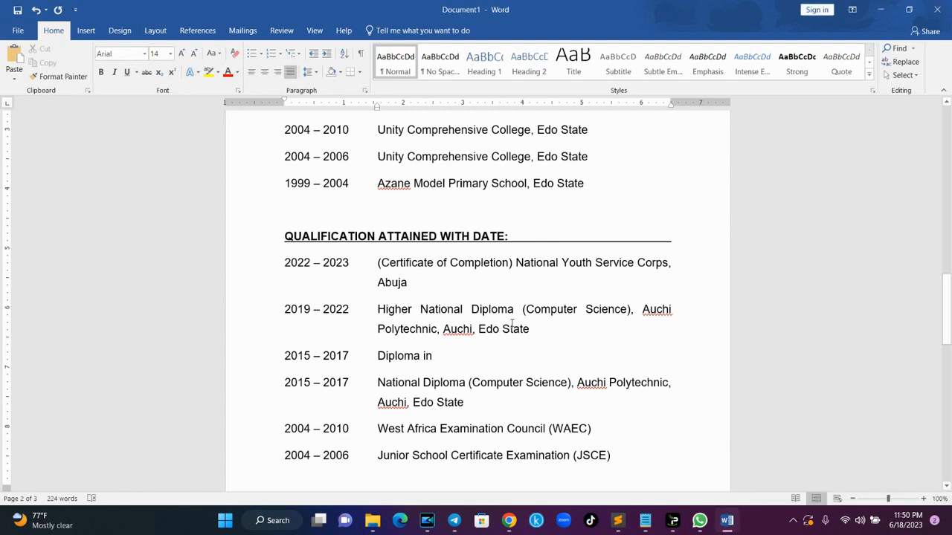
pyautogui.write('Web Design')
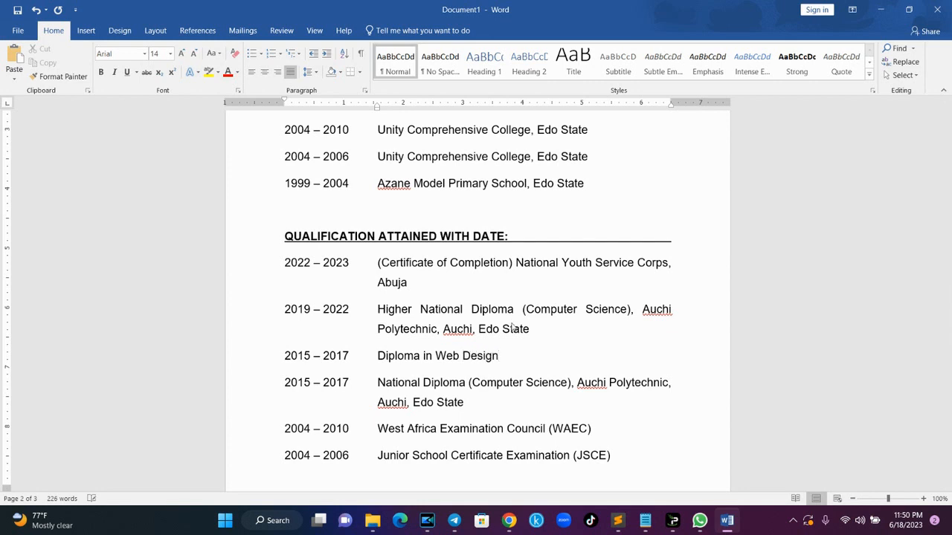
pyautogui.write(', Denmark')
pyautogui.press('Return')
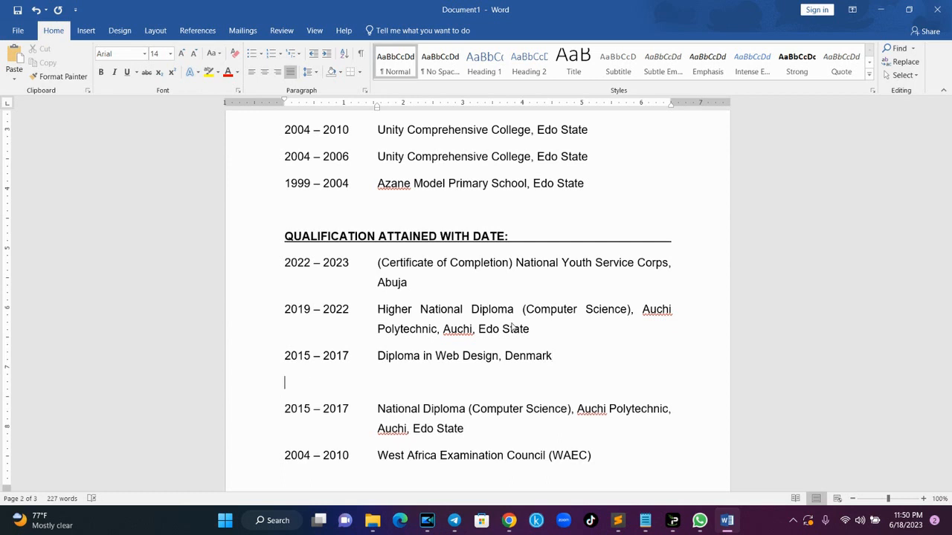
pyautogui.write('2017 - 2022')
# - Correct the end year to 2020 and add Certificate in Web Development, W3school (Online)
pyautogui.press('BackSpace')
pyautogui.write('0')
pyautogui.press('Tab')
pyautogui.write('Certificate in Web Development')
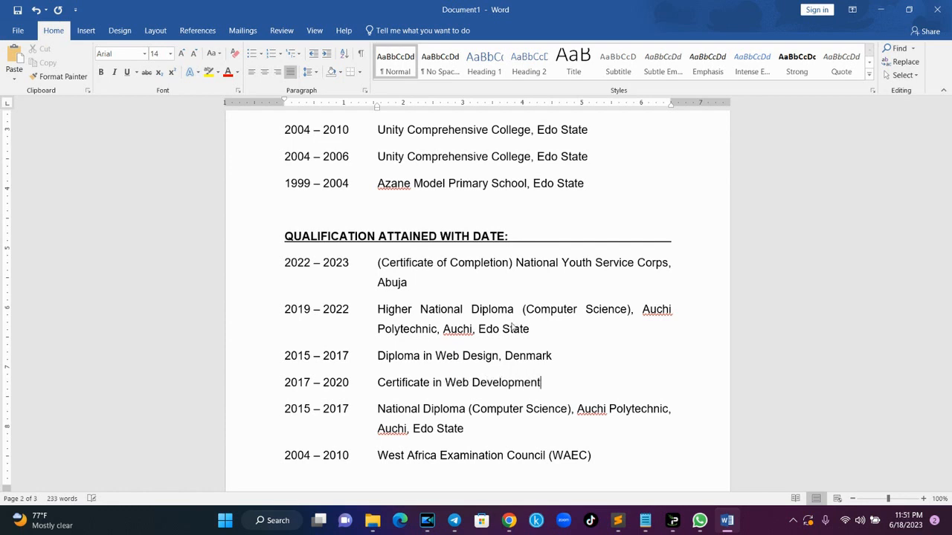
pyautogui.write(', W3school ()')
pyautogui.press('Left')
pyautogui.write('Online')
pyautogui.press('End')
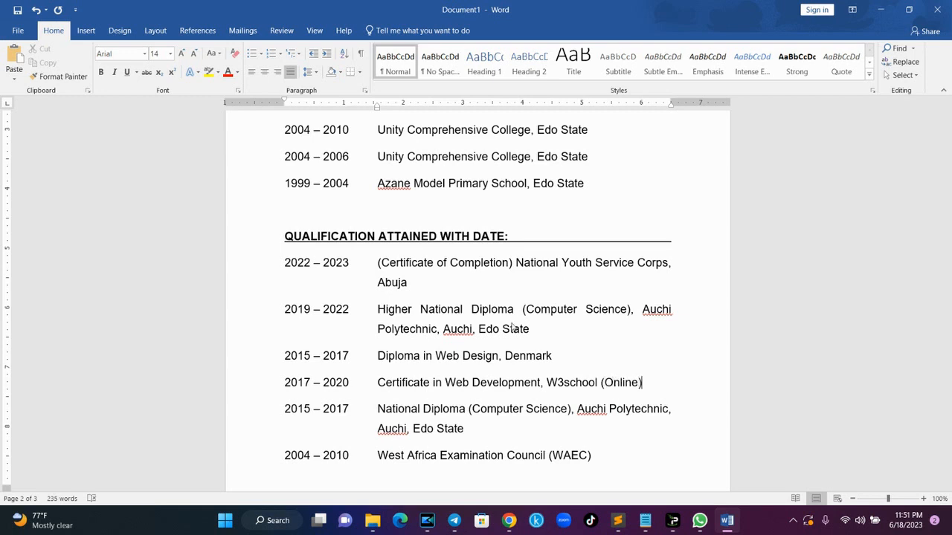
# - Add a 2022 – 2021 Certificate in E-commerce Design/Digital Marketing, Denmark row
pyautogui.press('Return')
pyautogui.write('2022 0')
pyautogui.press('BackSpace')
pyautogui.press('BackSpace')
pyautogui.press('BackSpace')
pyautogui.write('- ')
pyautogui.write('2')
pyautogui.write('021')
pyautogui.press('Tab')
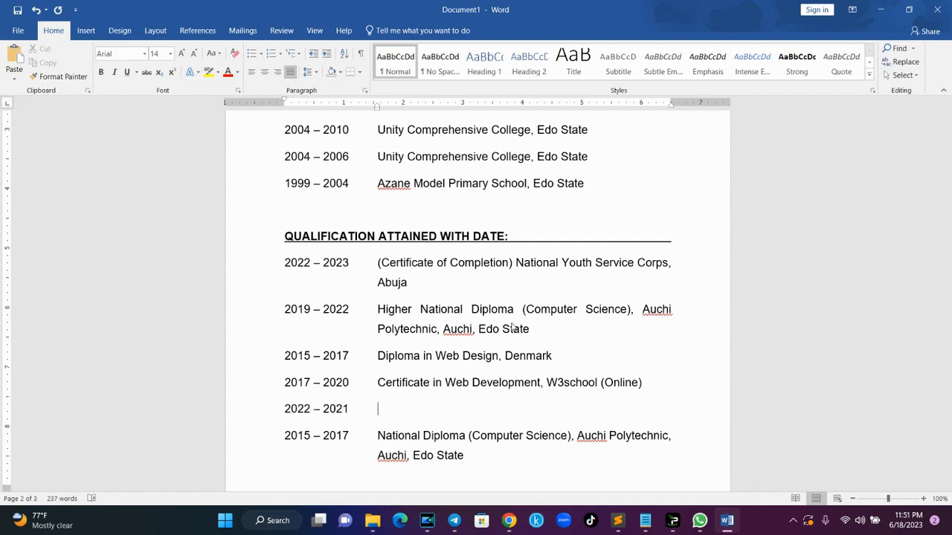
pyautogui.write('Certificate in E-commerce ')
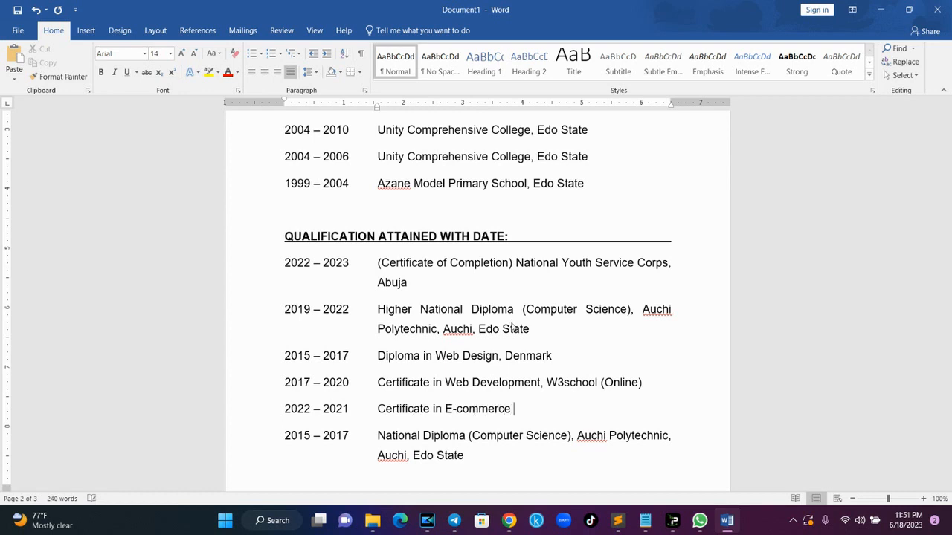
pyautogui.write('Design/Digital Marketing')
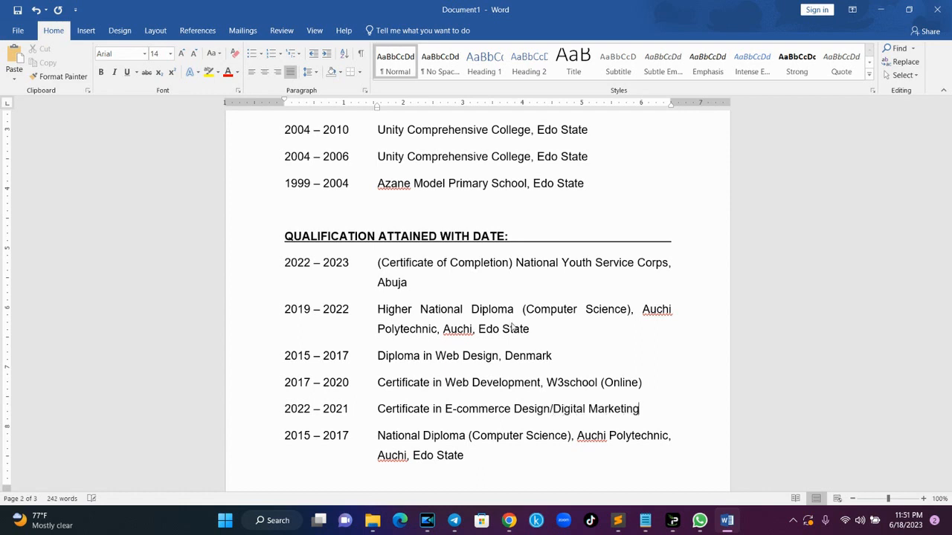
pyautogui.write(', Denmart')
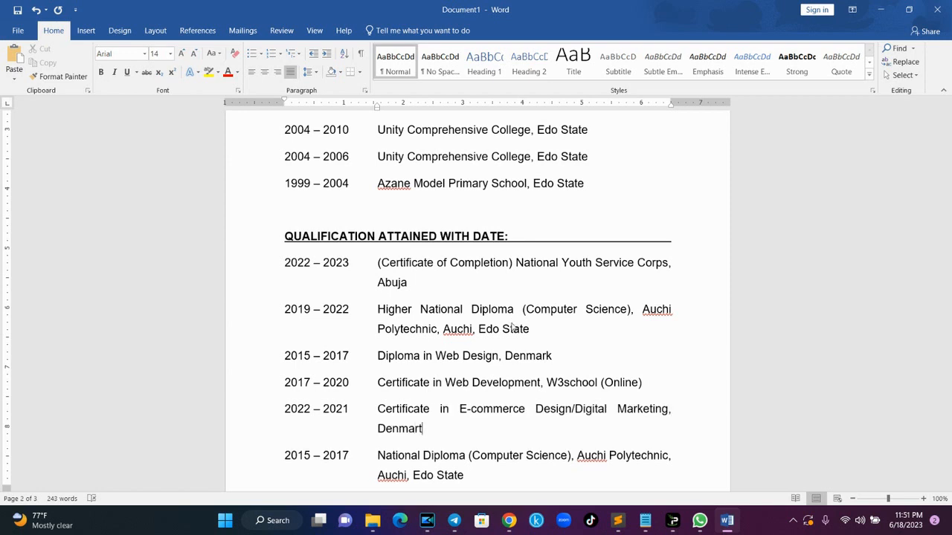
pyautogui.press('BackSpace')
pyautogui.press('BackSpace')
pyautogui.write('rk')
# - Type the heading 'WORKING EXPERIENCE WITH DATE:' below the last qualification
pyautogui.moveTo(949, 308); pyautogui.dragTo(950, 362)
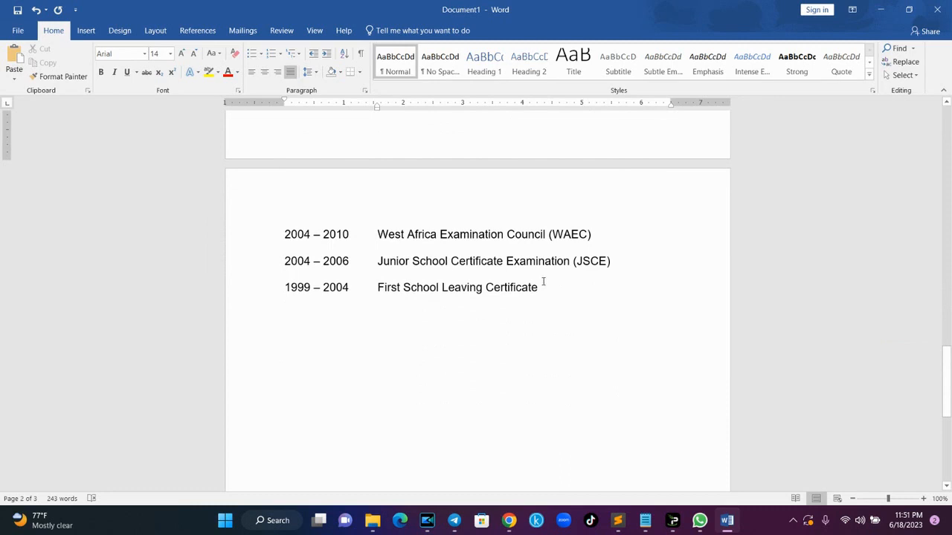
pyautogui.click(545, 297)
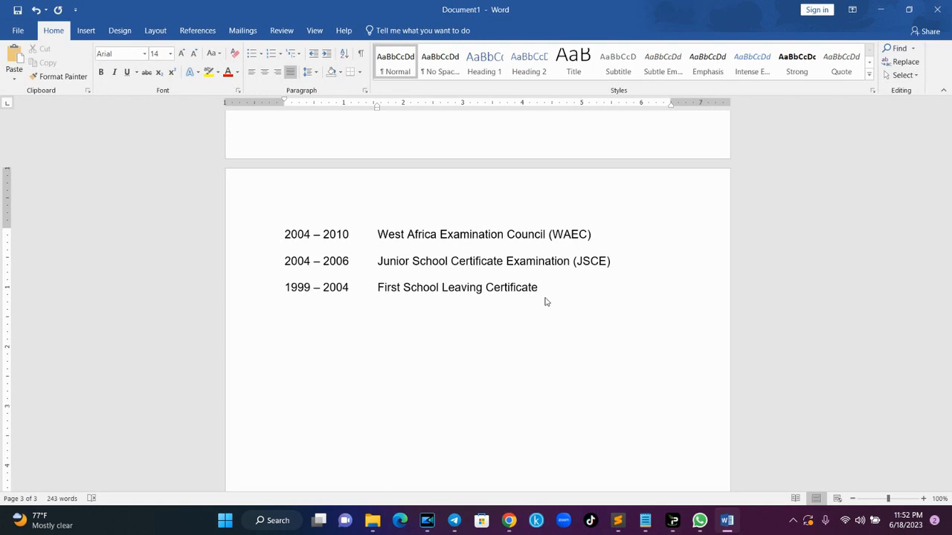
pyautogui.write('WORKING EXPERIENCE W')
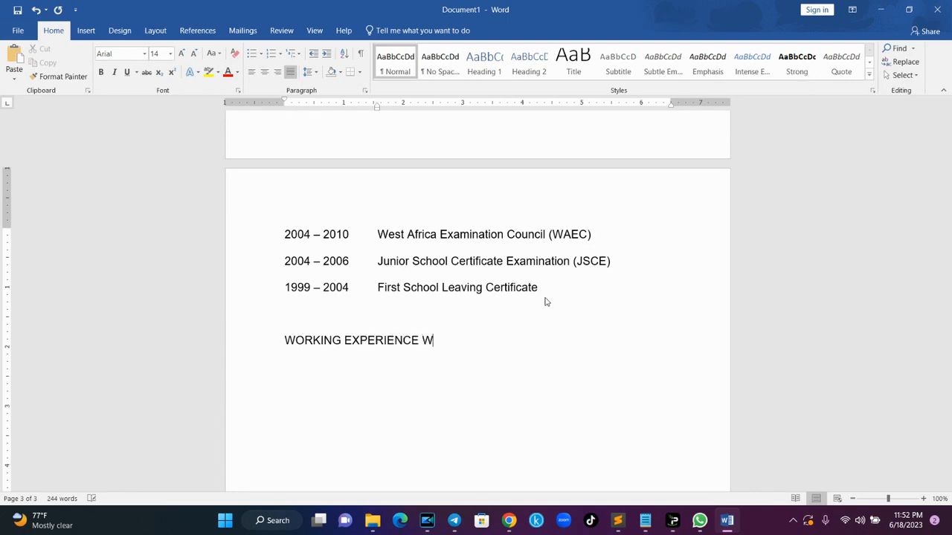
pyautogui.write('ITH DATE:')
pyautogui.press('Return')
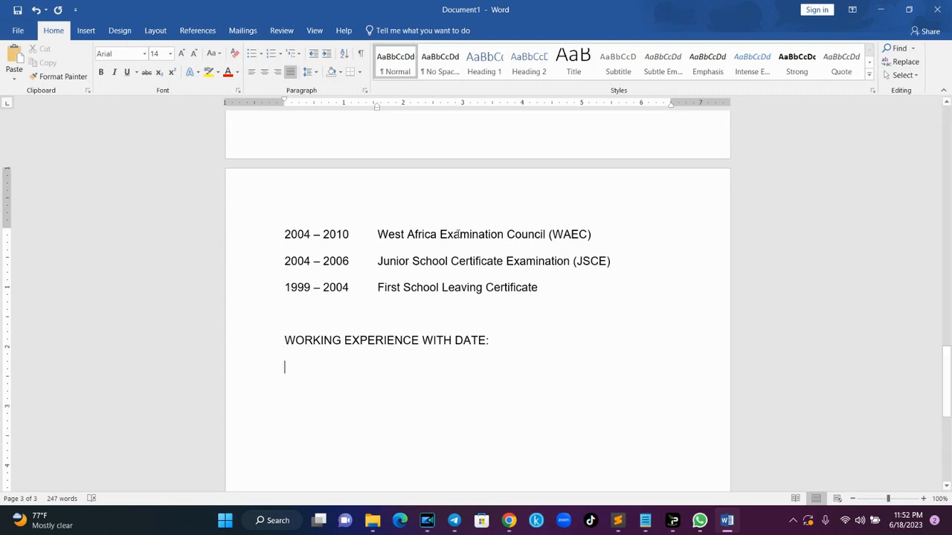
# - Make the heading bold and underlined, extending the underline toward the right margin
pyautogui.moveTo(491, 339); pyautogui.dragTo(309, 341)
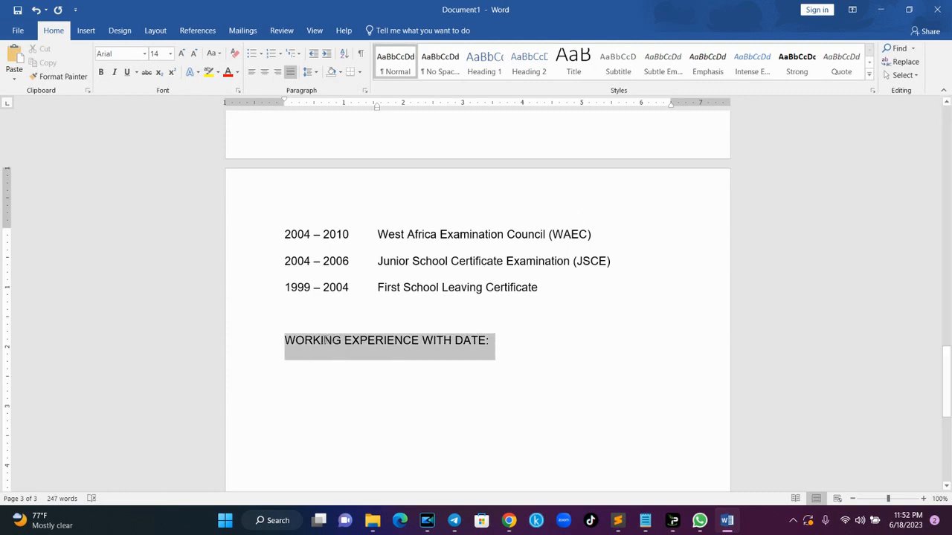
pyautogui.hotkey('ctrl', 'b')
pyautogui.hotkey('ctrl', 'u')
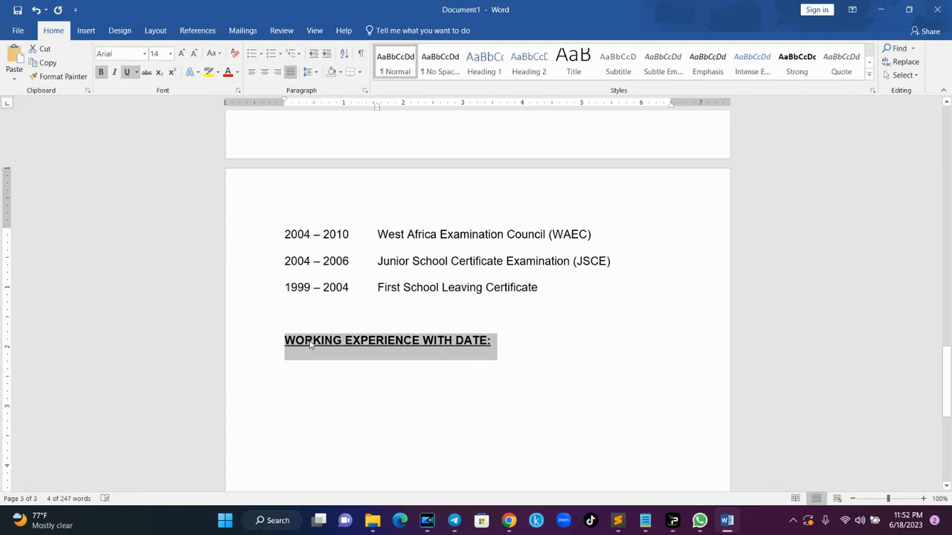
pyautogui.click(311, 343)
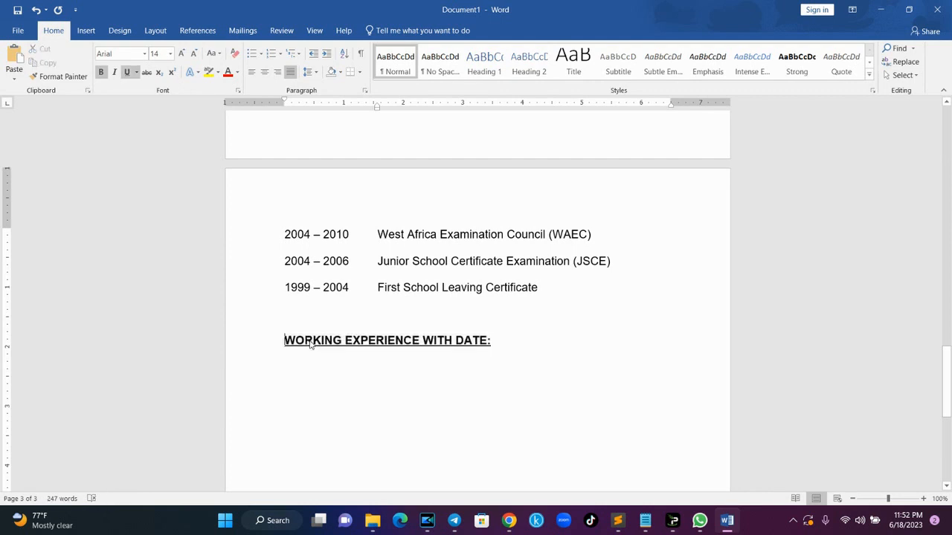
pyautogui.click(488, 340)
pyautogui.press('Tab')
pyautogui.press('Tab')
pyautogui.press('Tab')
pyautogui.press('Tab')
pyautogui.press('Tab')
pyautogui.press('Tab')
pyautogui.press('Tab')
pyautogui.press('BackSpace')
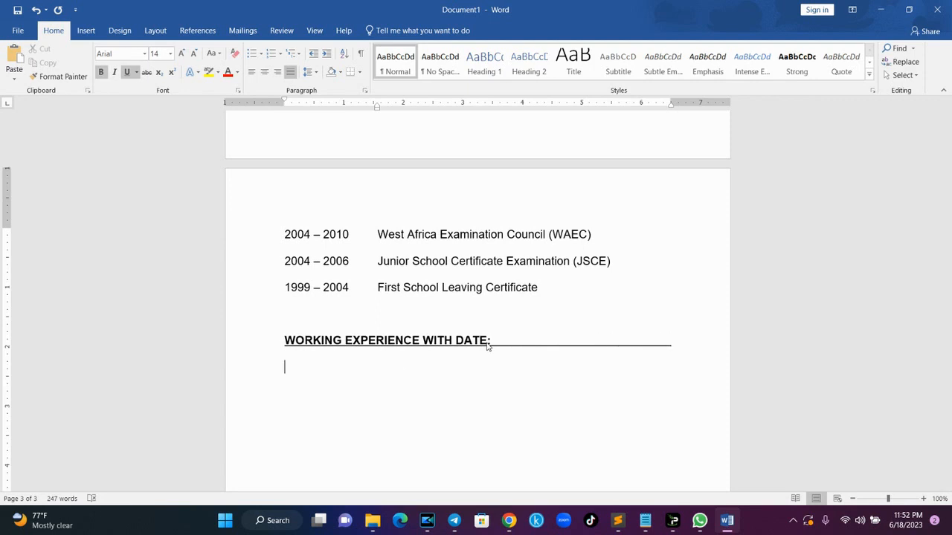
# - Discard the pasted entries and start the first job line dated 2022 – 2023
pyautogui.write('2019 – 2022\tHigher National Diploma (Computer Science), Auchi Polytechnic, Auchi, Edo State 2015 – 2017\tNational Diploma (Computer Science), Auchi Polytechnic, Auchi, Edo State')
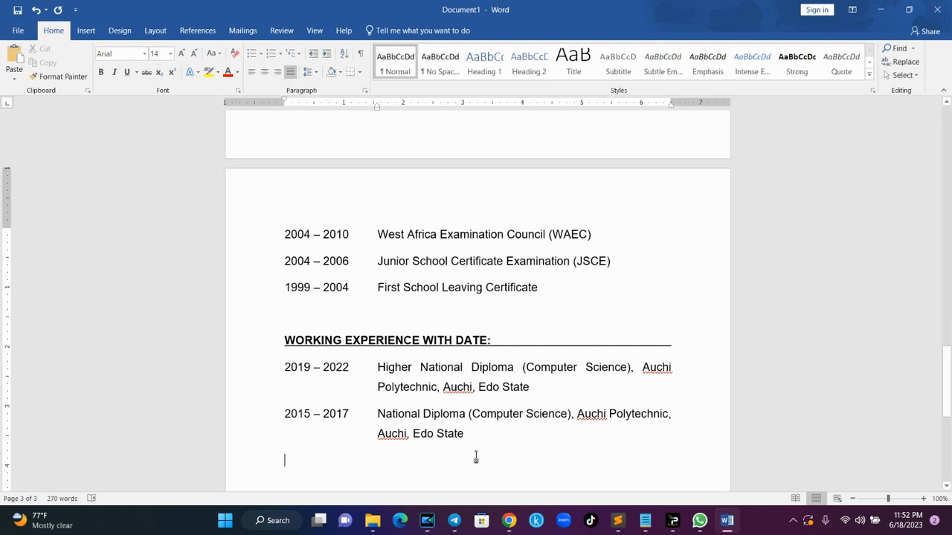
pyautogui.moveTo(472, 437); pyautogui.dragTo(280, 371)
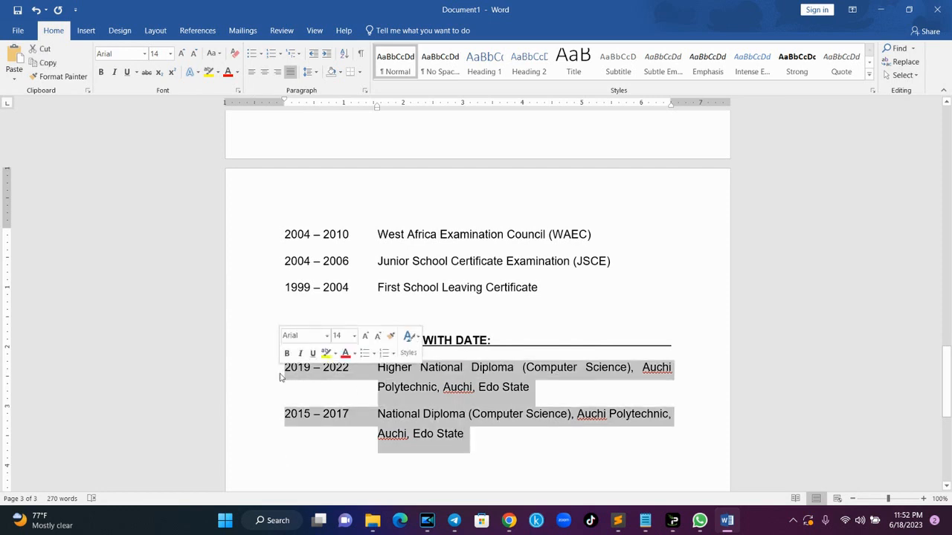
pyautogui.press('BackSpace')
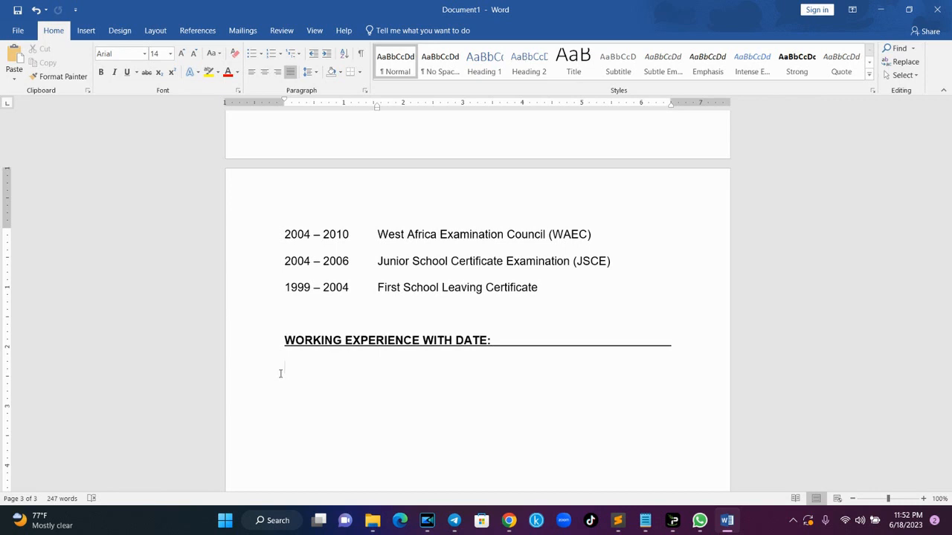
pyautogui.write('2022 – 2023')
pyautogui.press('Tab')
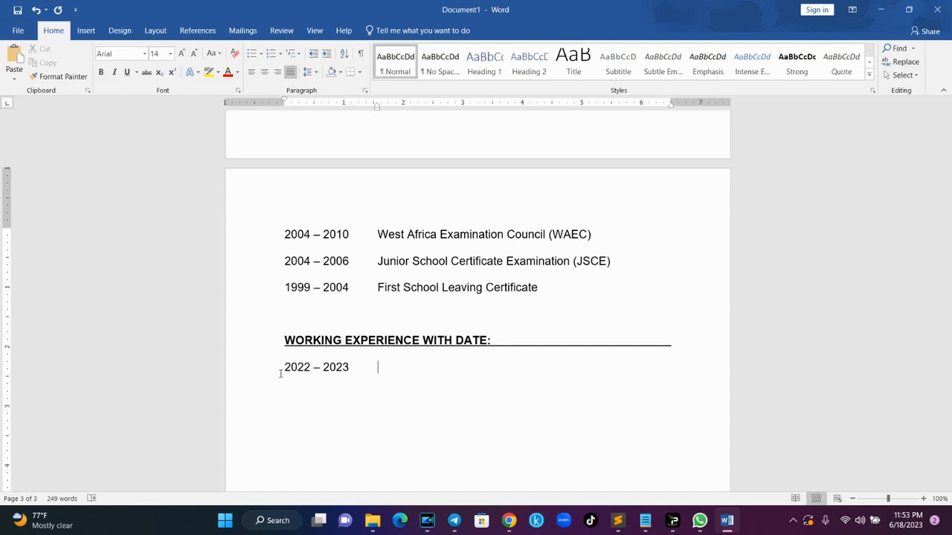
# - Type 'Web Designer - Omateq Digitals, Abuja' beside 2022 – 2023, then start a new line
pyautogui.write('Web Designer')
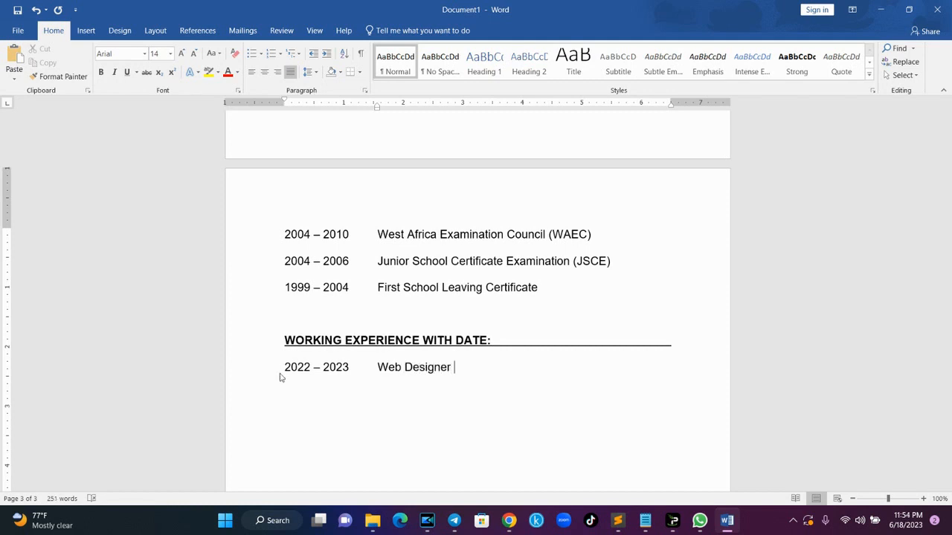
pyautogui.write('- Omateq Digitals, Abuja')
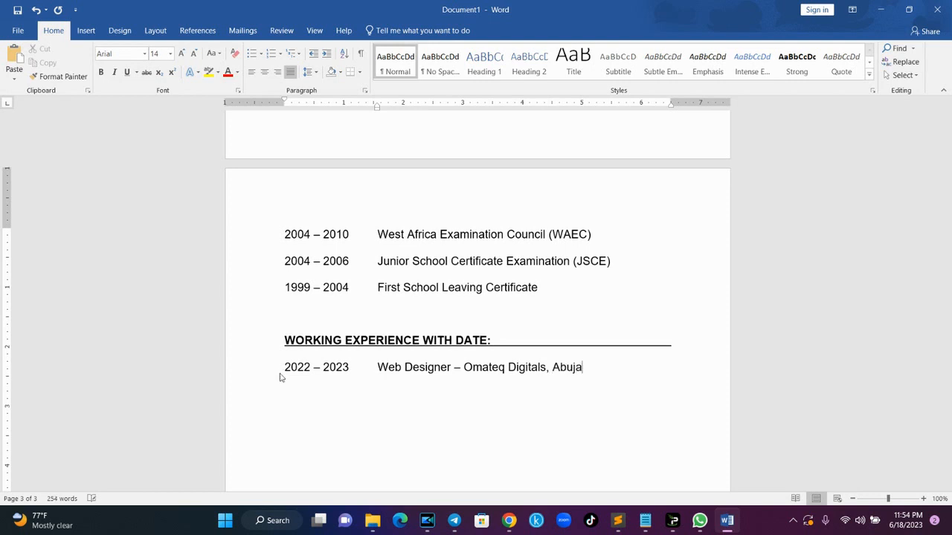
pyautogui.press('Return')
# - In a fresh ChatGPT chat, ask 'write me the duties of a web designer in an IT firm'
pyautogui.moveTo(508, 520)
pyautogui.click(448, 478)
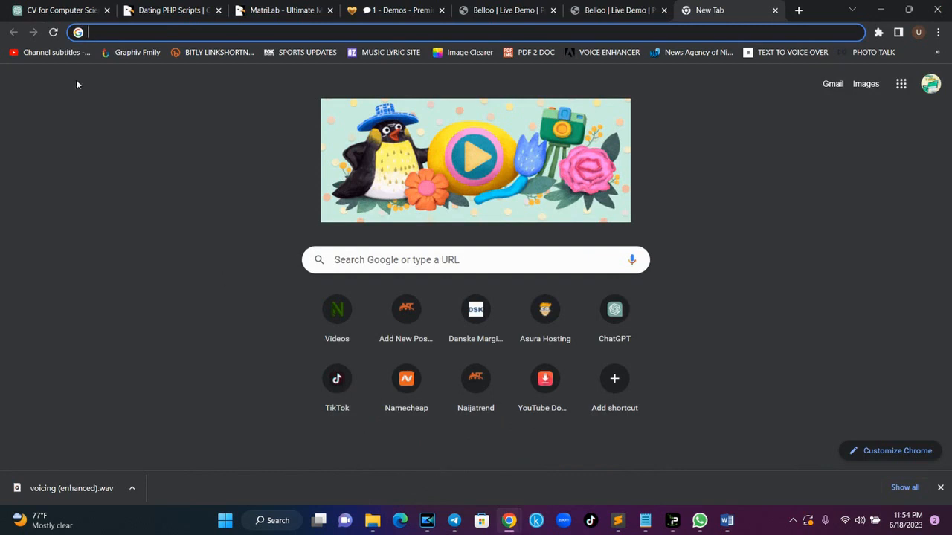
pyautogui.click(61, 7)
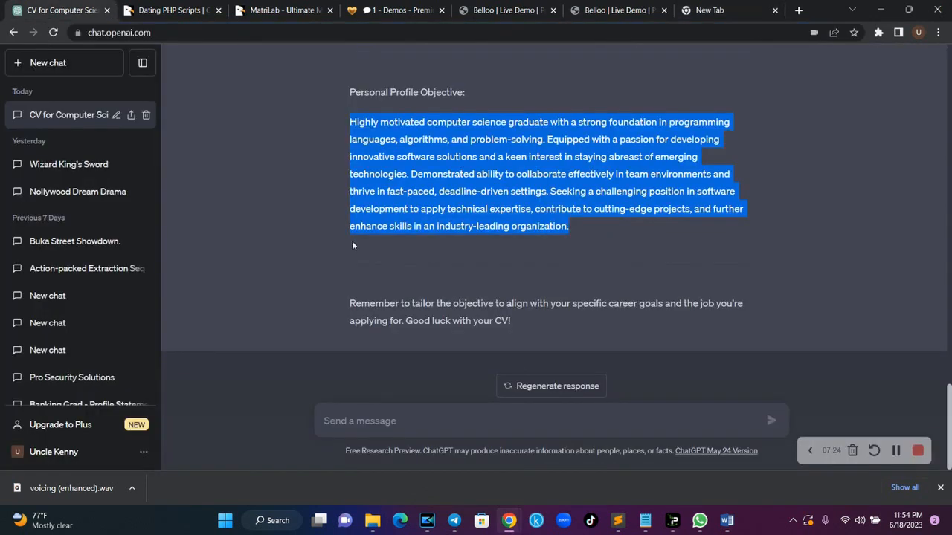
pyautogui.click(398, 422)
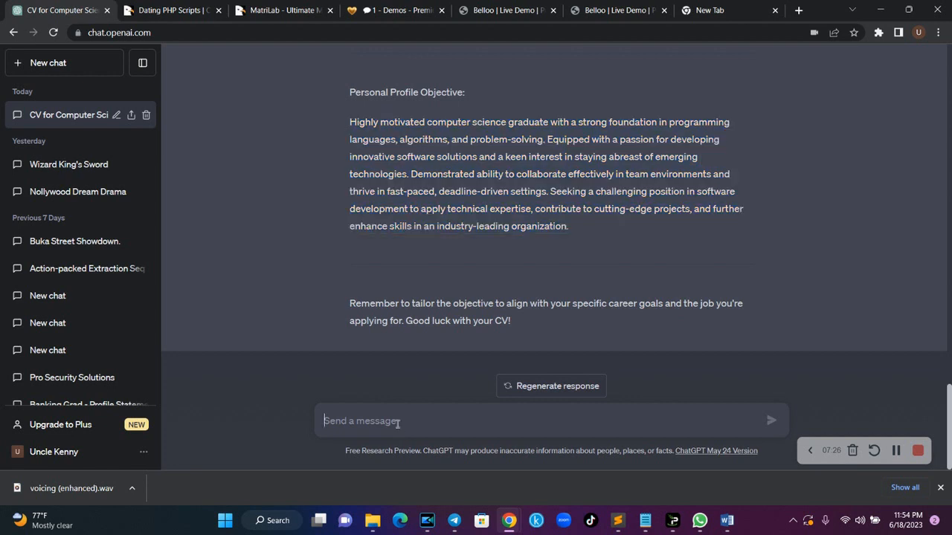
pyautogui.press('F5')
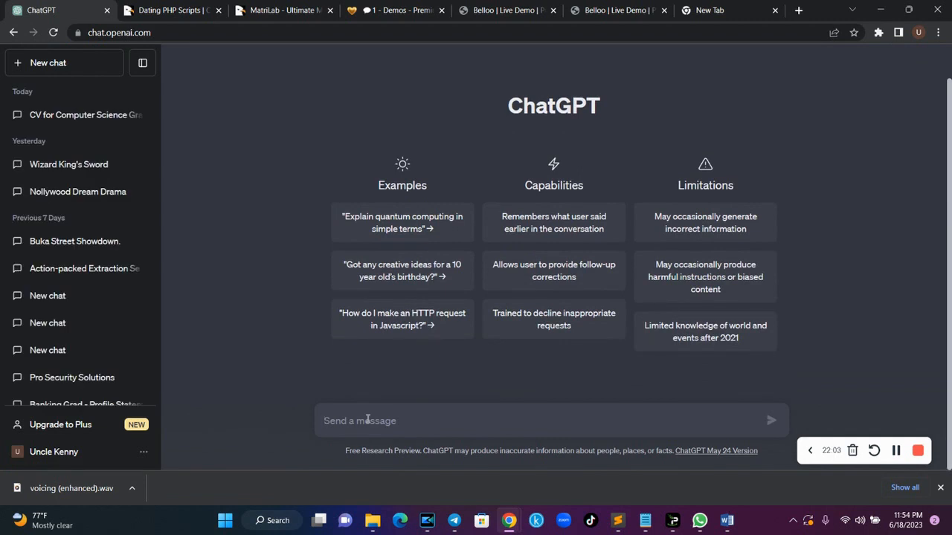
pyautogui.write('write me ')
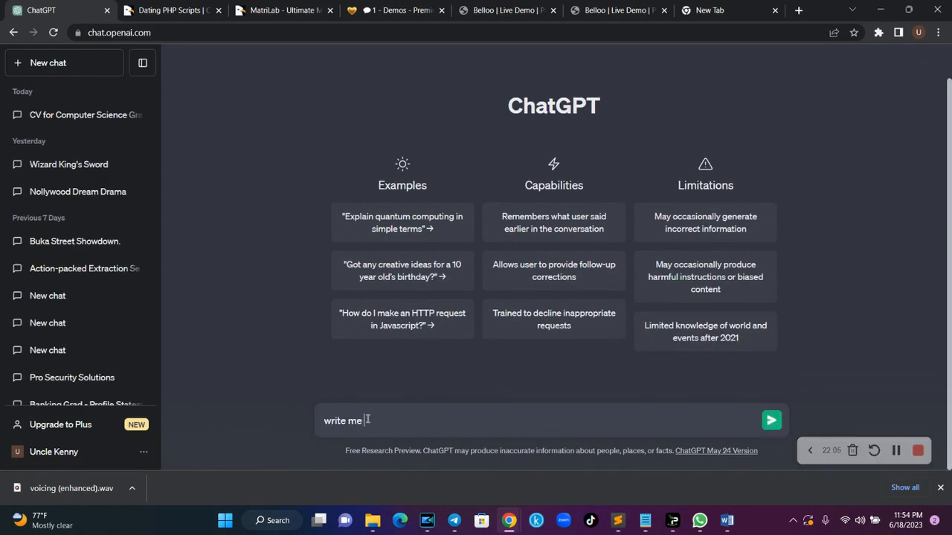
pyautogui.write('the duties of a web desig')
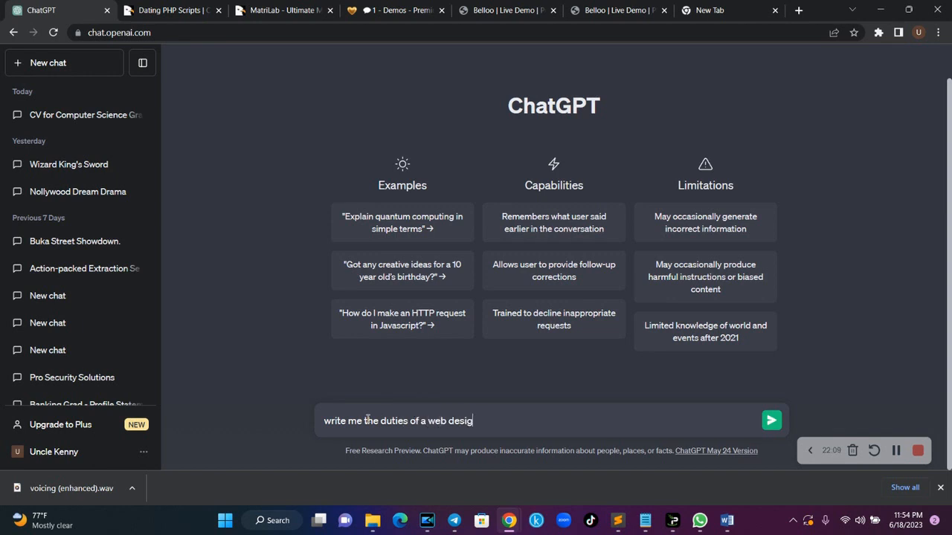
pyautogui.write('ner in an I')
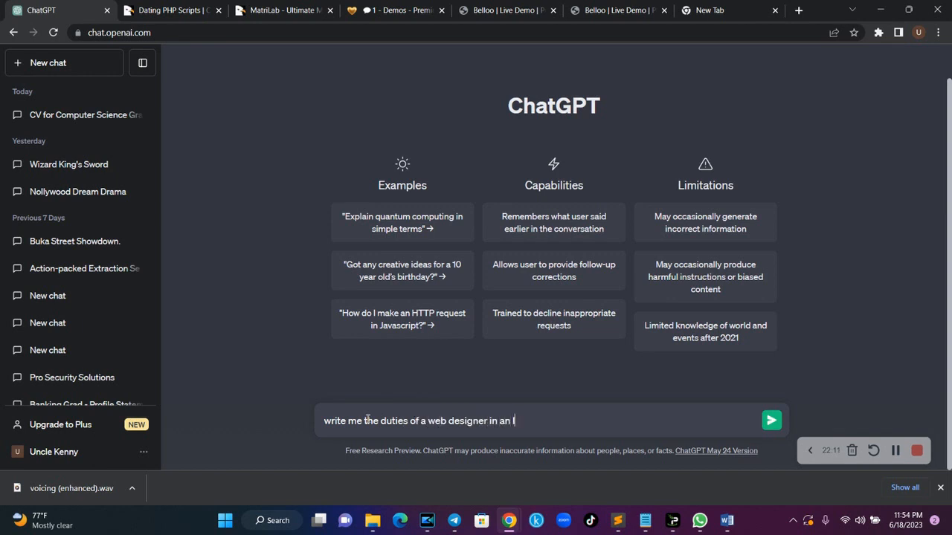
pyautogui.write('T firm')
pyautogui.press('Return')
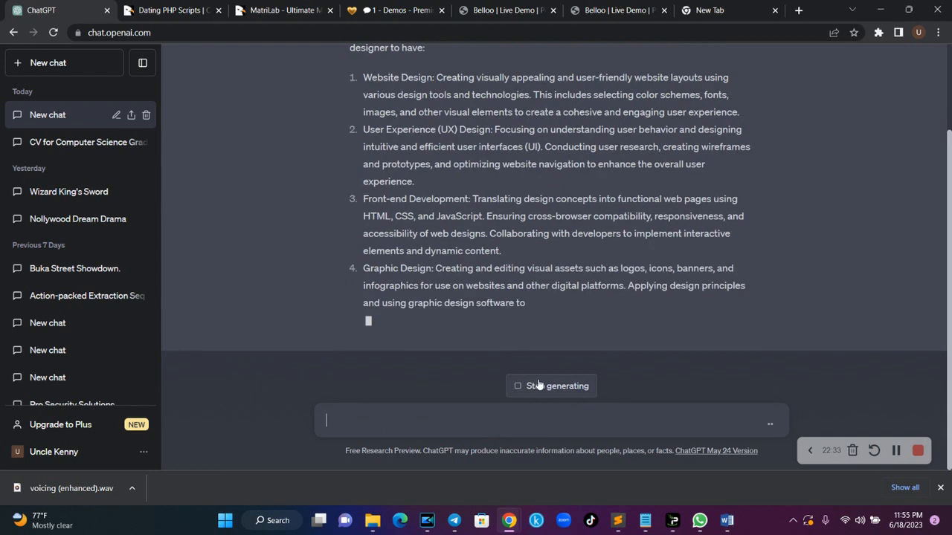
# - Stop the reply, copy the first four duties, and confirm the copy in an empty tab
pyautogui.click(539, 385)
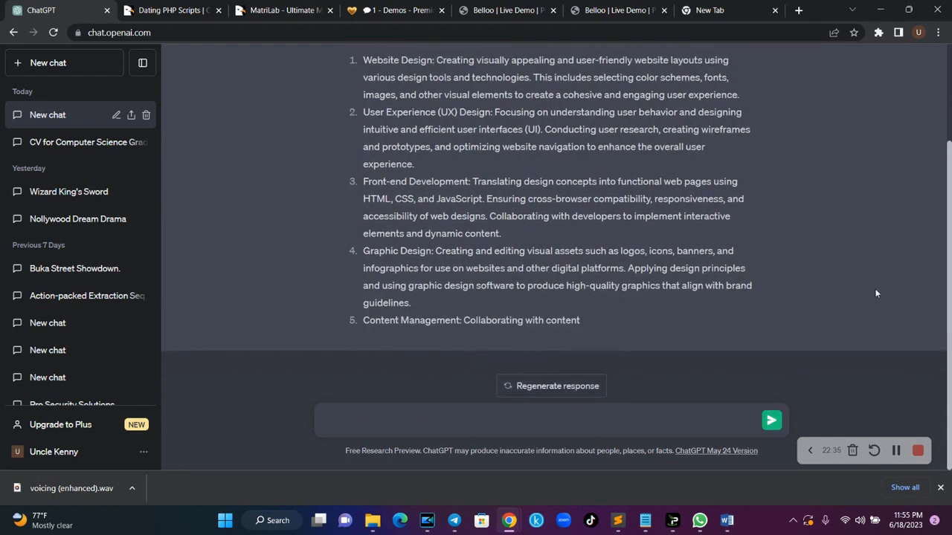
pyautogui.moveTo(950, 265); pyautogui.dragTo(950, 236)
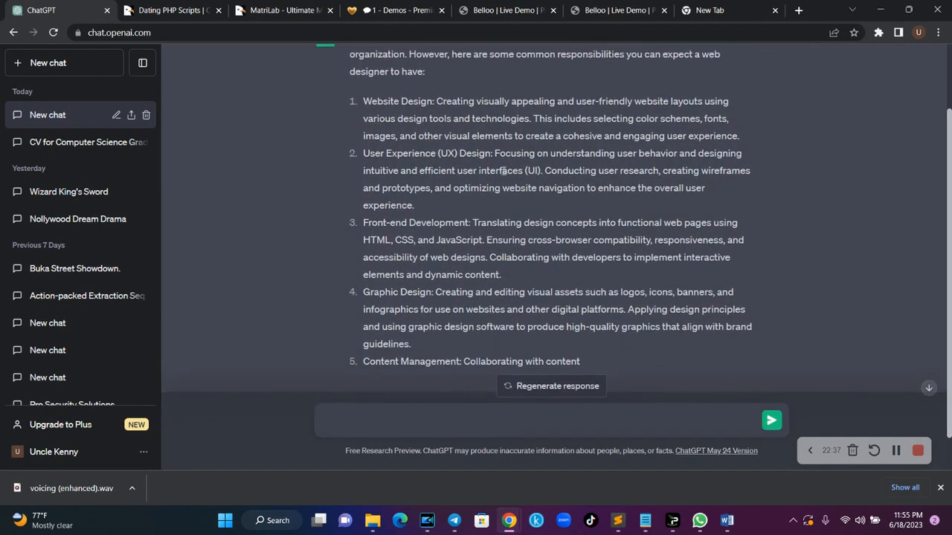
pyautogui.moveTo(436, 101); pyautogui.dragTo(595, 344)
pyautogui.hotkey('ctrl', 'c')
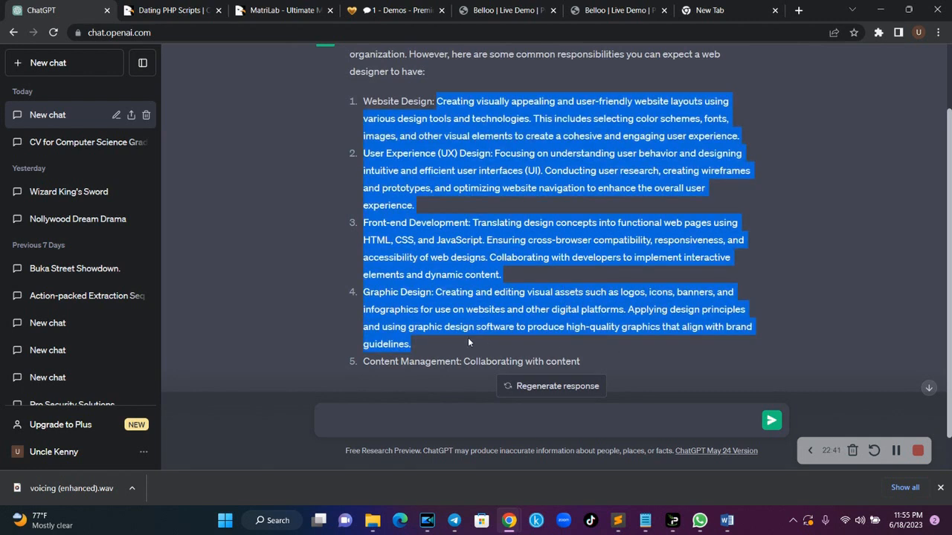
pyautogui.click(766, 9)
pyautogui.hotkey('ctrl', 'v')
pyautogui.hotkey('ctrl', 'a')
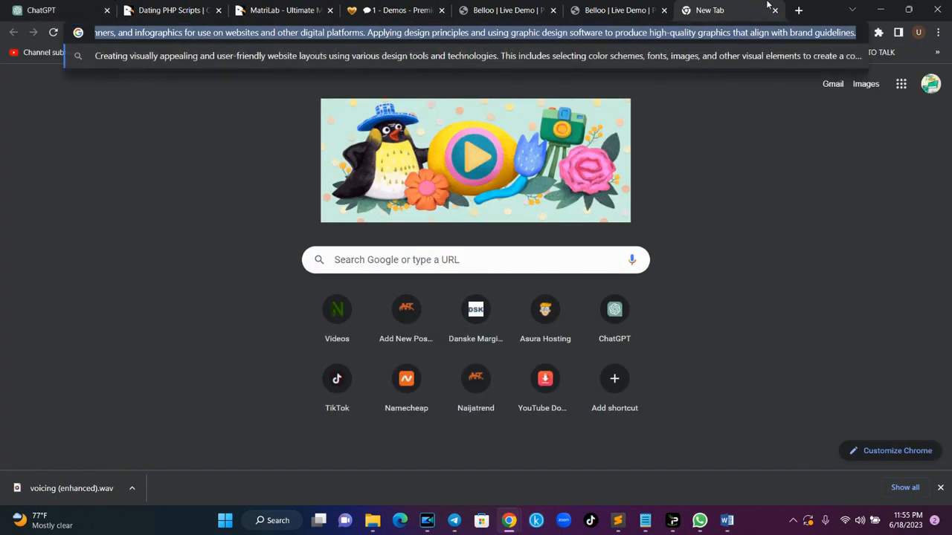
pyautogui.press('BackSpace')
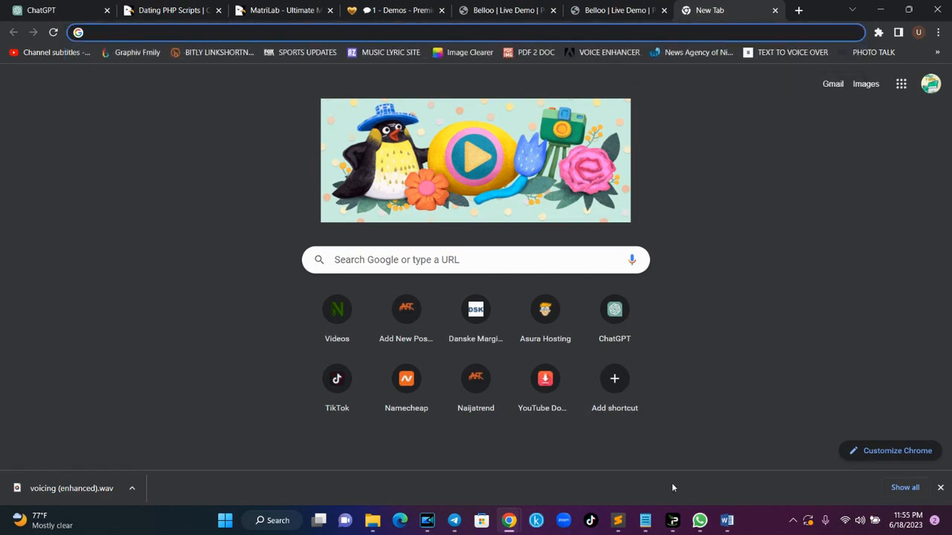
pyautogui.click(727, 521)
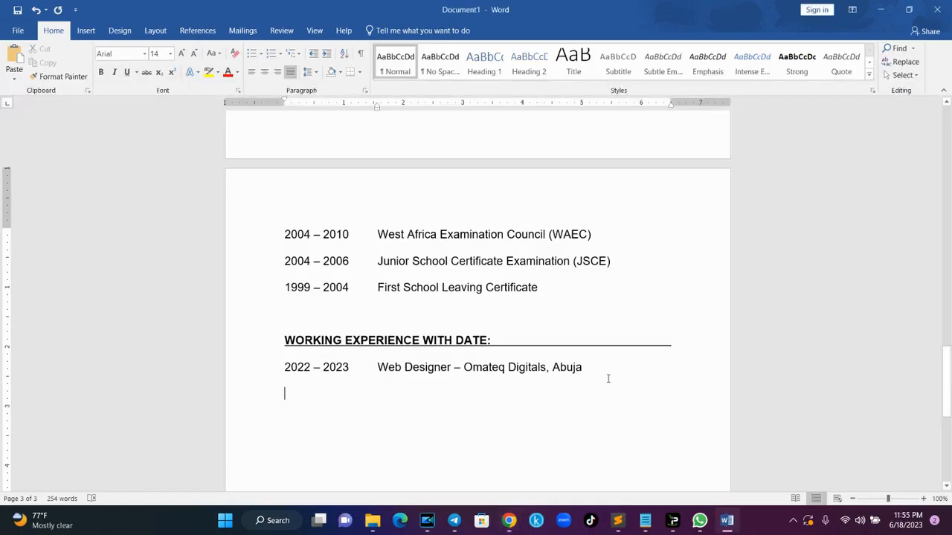
# - Paste the web designer duties under the job entry, align them and make them bulleted
pyautogui.hotkey('ctrl', 'v')
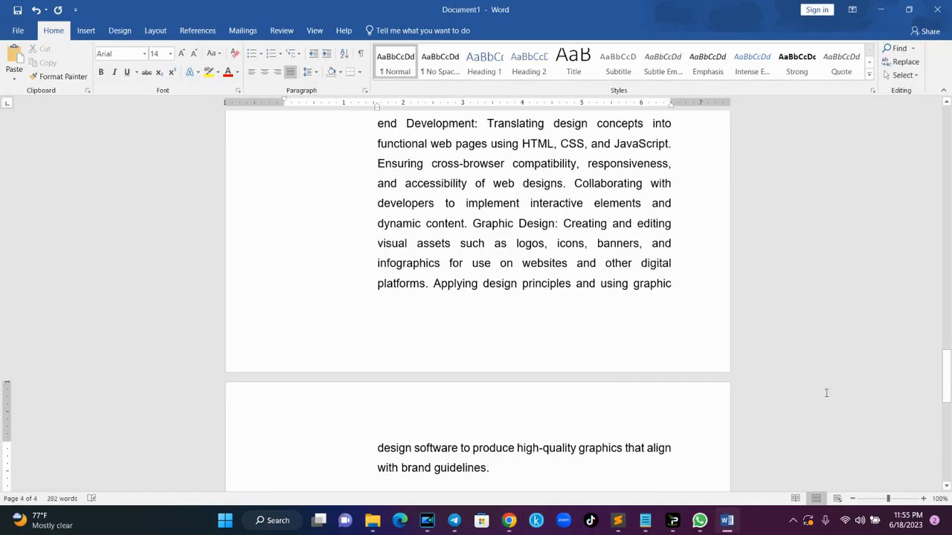
pyautogui.moveTo(947, 378); pyautogui.dragTo(946, 343)
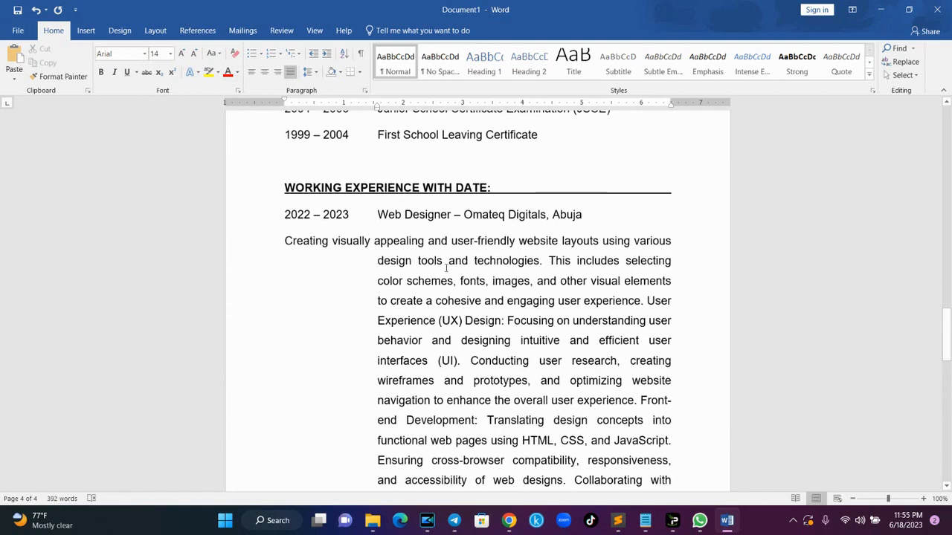
pyautogui.click(379, 263)
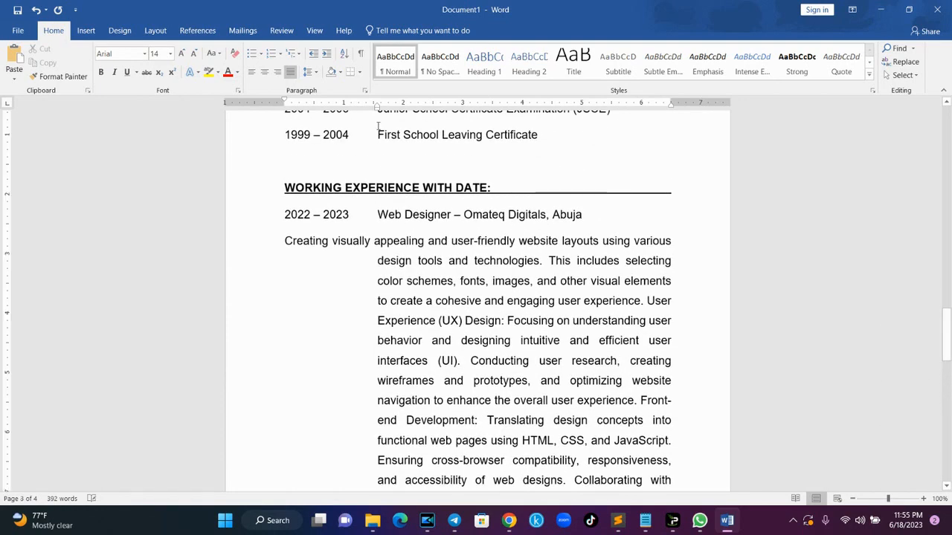
pyautogui.moveTo(377, 107); pyautogui.dragTo(284, 111)
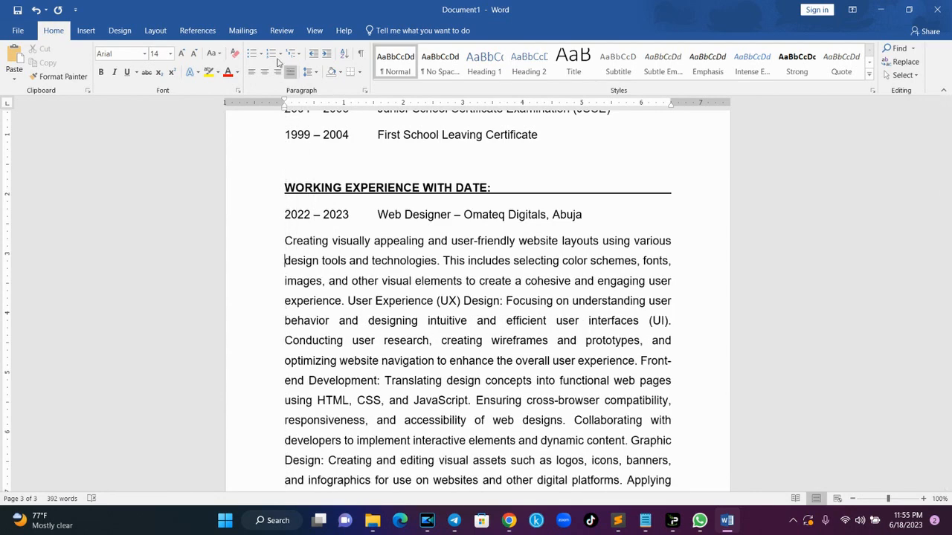
pyautogui.click(254, 54)
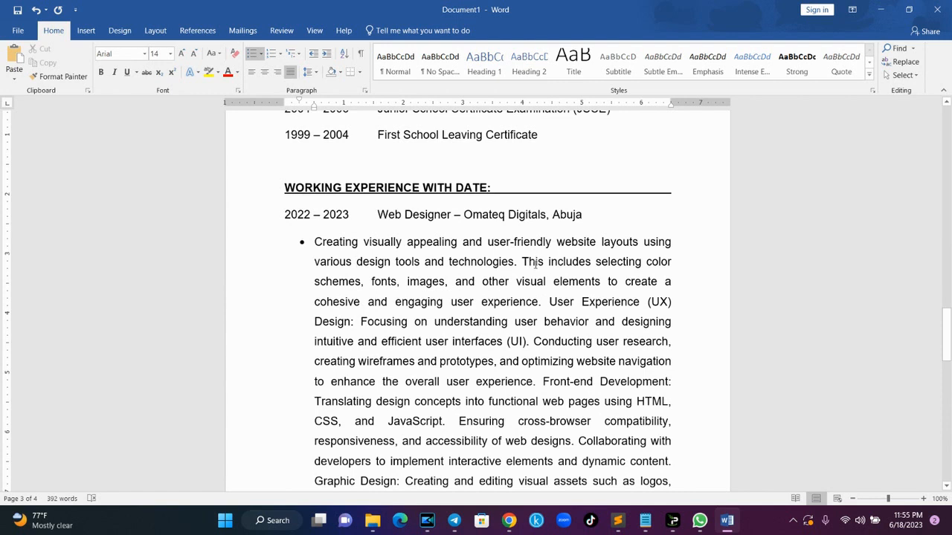
# - Split out the UX Design and Front-end Development duties as separate bullets, removing their labels
pyautogui.click(550, 301)
pyautogui.press('Return')
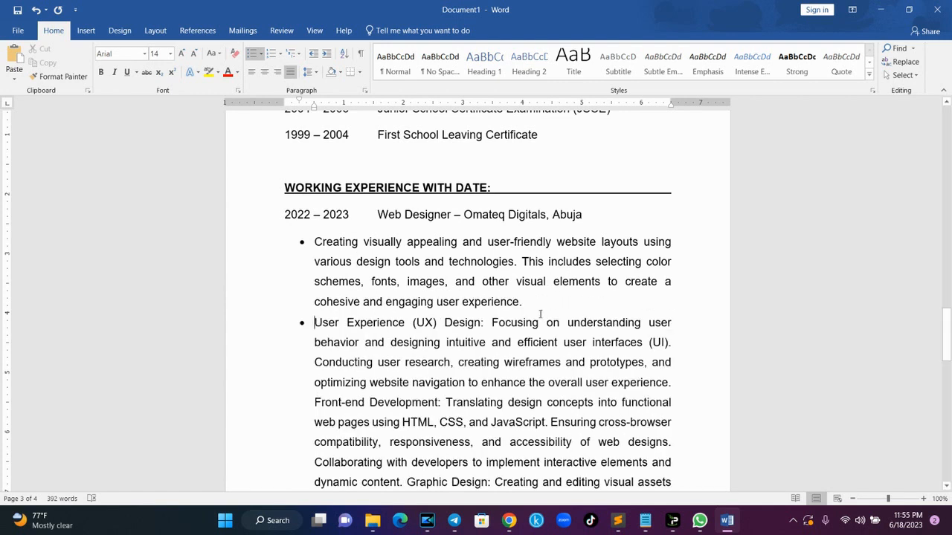
pyautogui.moveTo(491, 323); pyautogui.dragTo(321, 325)
pyautogui.press('BackSpace')
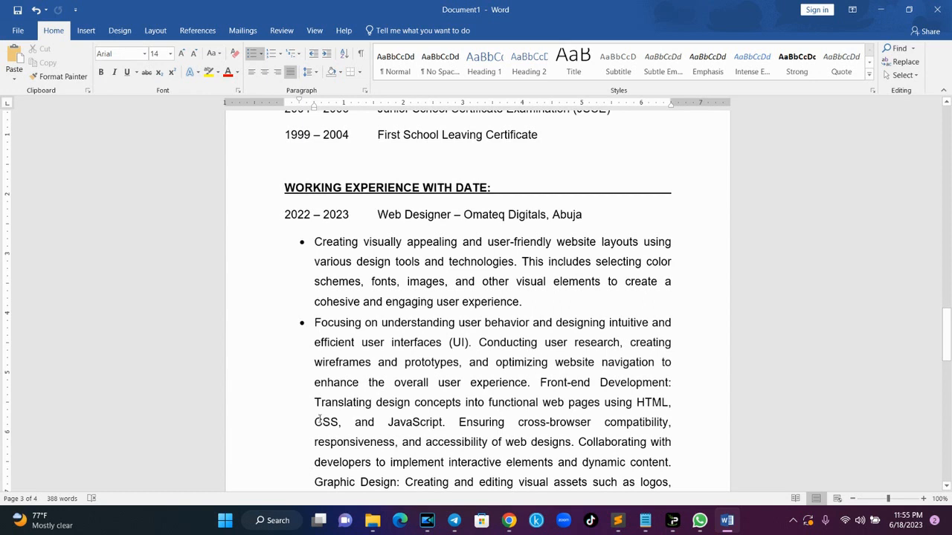
pyautogui.moveTo(315, 402); pyautogui.dragTo(541, 382)
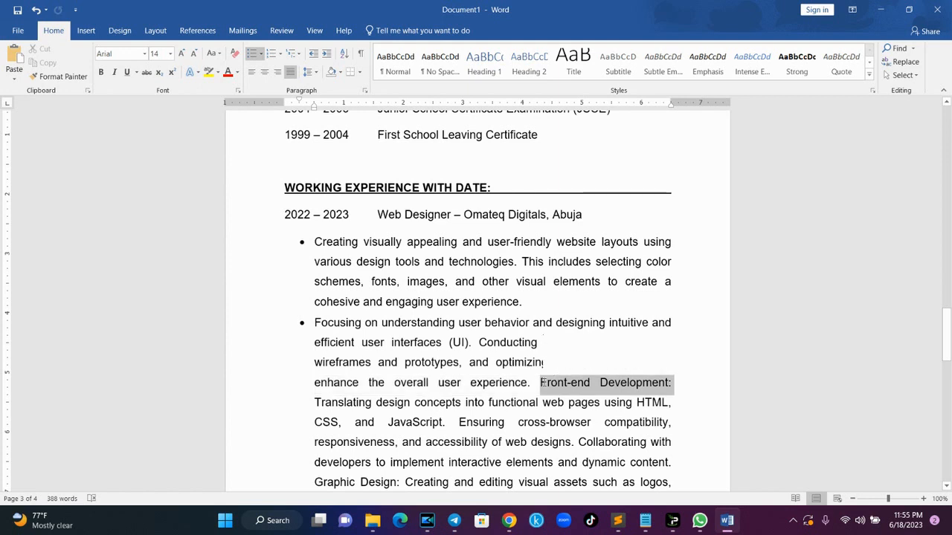
pyautogui.write('\\')
pyautogui.press('BackSpace')
pyautogui.press('Return')
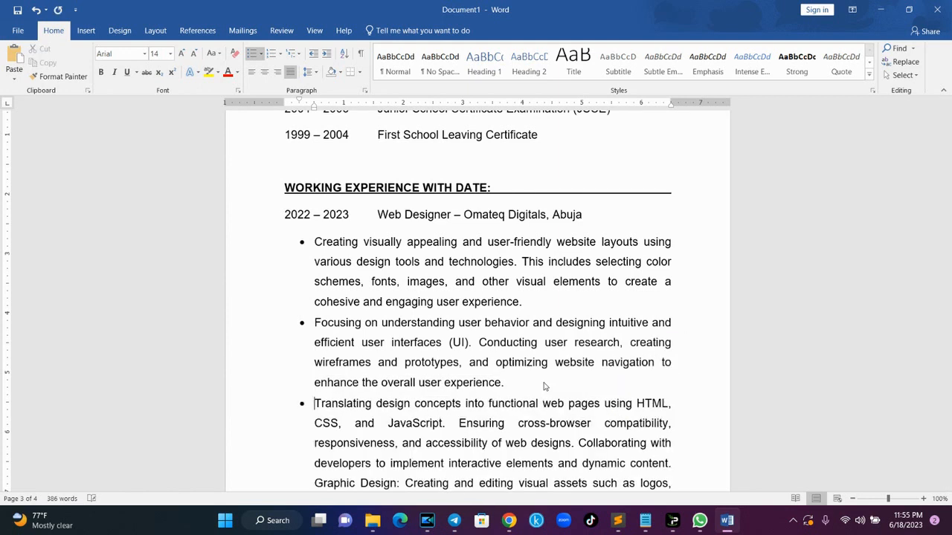
# - Remove the 'Graphic Design:' label and make the Creating paragraph its own bullet
pyautogui.moveTo(947, 331); pyautogui.dragTo(948, 350)
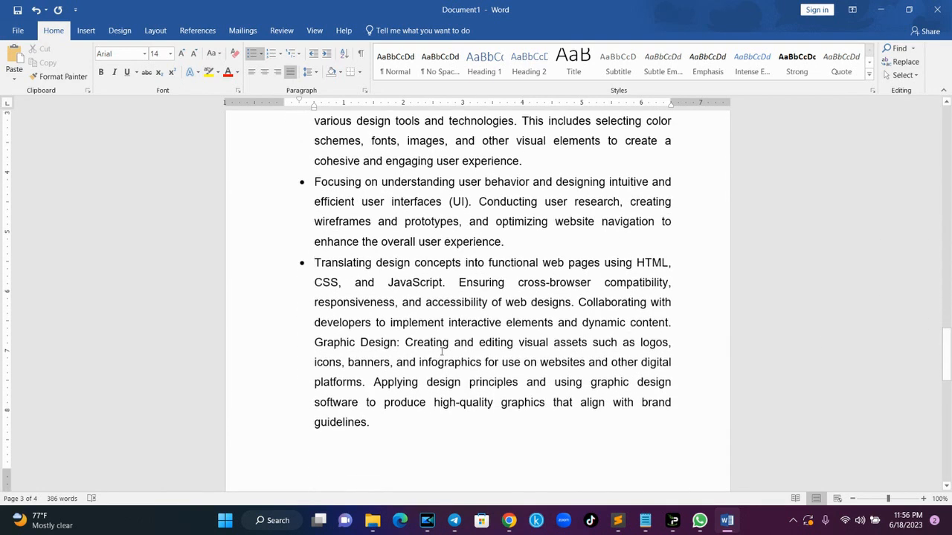
pyautogui.moveTo(405, 344); pyautogui.dragTo(335, 344)
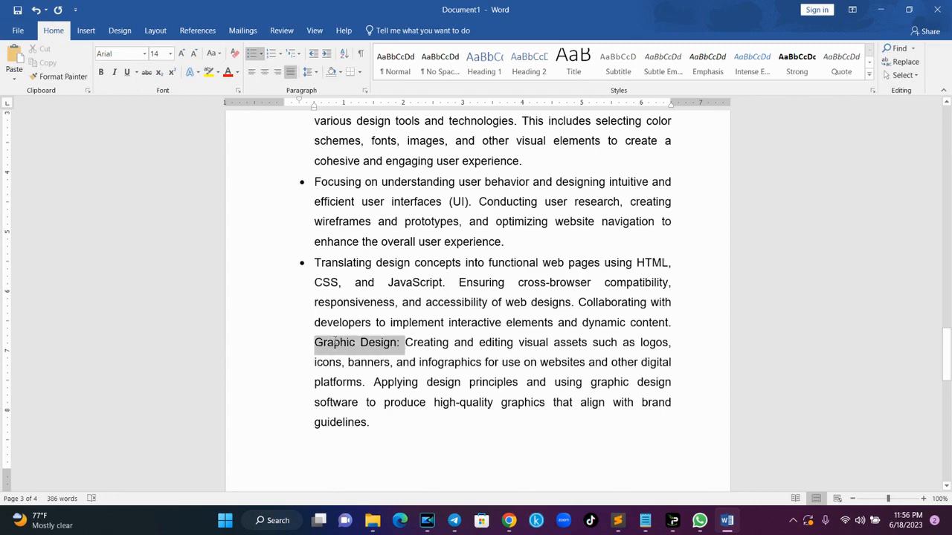
pyautogui.press('BackSpace')
pyautogui.press('BackSpace')
pyautogui.press('Return')
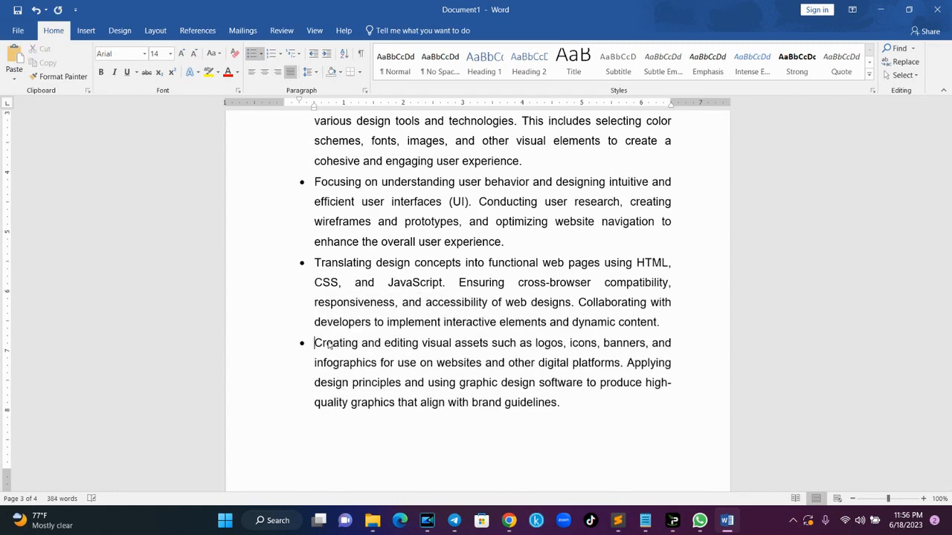
pyautogui.moveTo(946, 349); pyautogui.dragTo(950, 339)
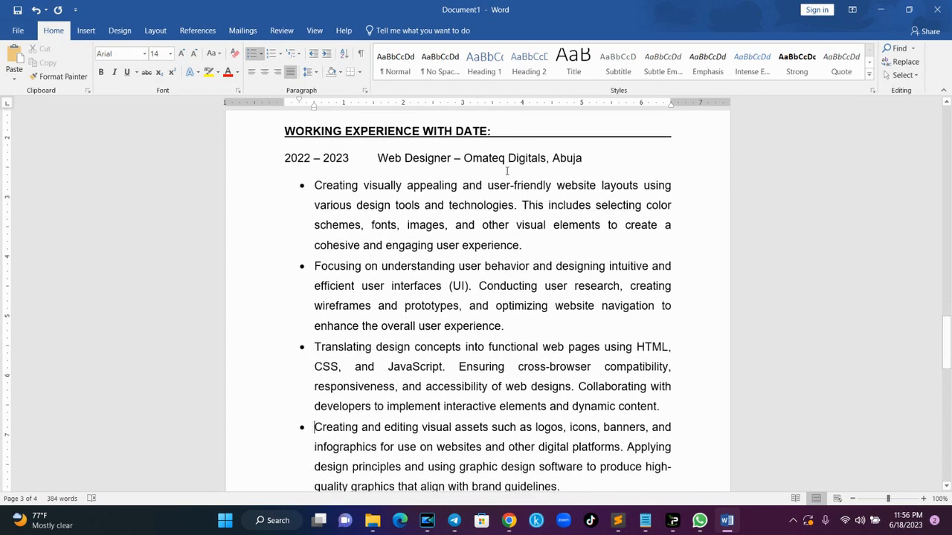
pyautogui.moveTo(948, 342); pyautogui.dragTo(948, 393)
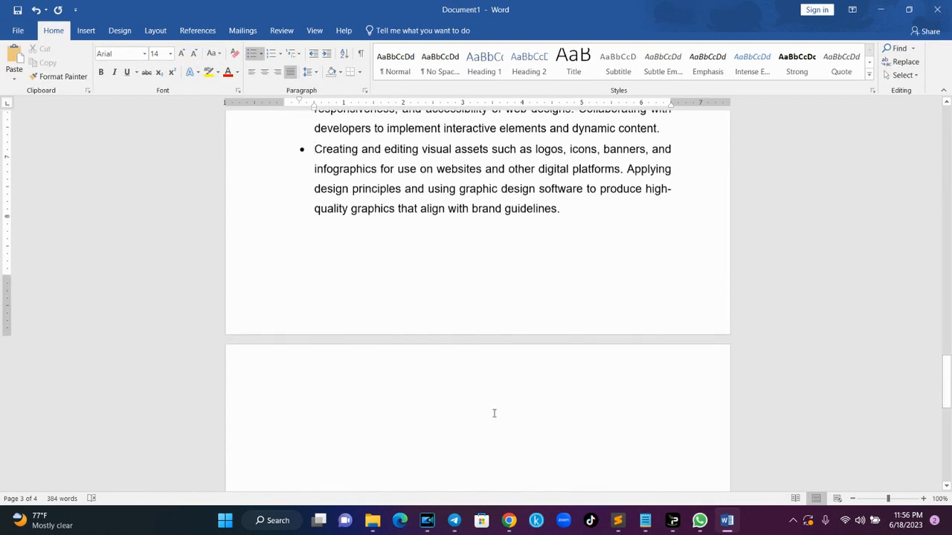
# - Type the PROFESSIONAL SKILLS heading on the first line of page 4
pyautogui.click(394, 406)
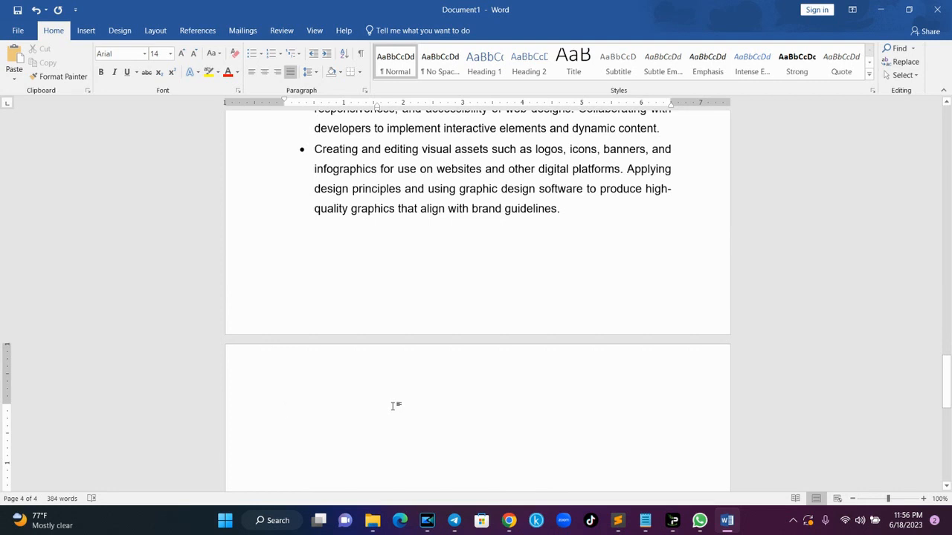
pyautogui.write('PRO')
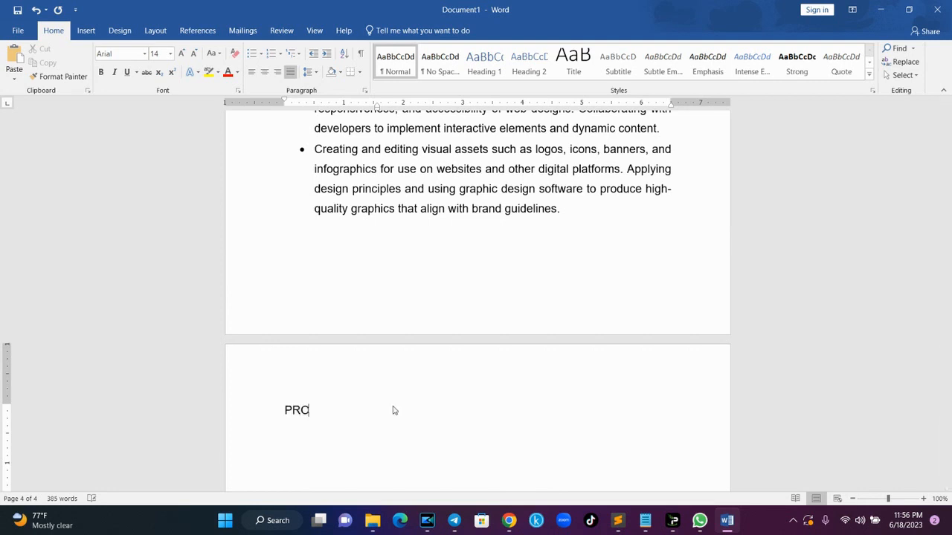
pyautogui.write('FESSIONAL SKIL')
pyautogui.write('S')
pyautogui.write('S')
pyautogui.click(509, 521)
pyautogui.click(452, 476)
# - Ask ChatGPT 'can you write me some professional skills for a web designer'
pyautogui.click(59, 10)
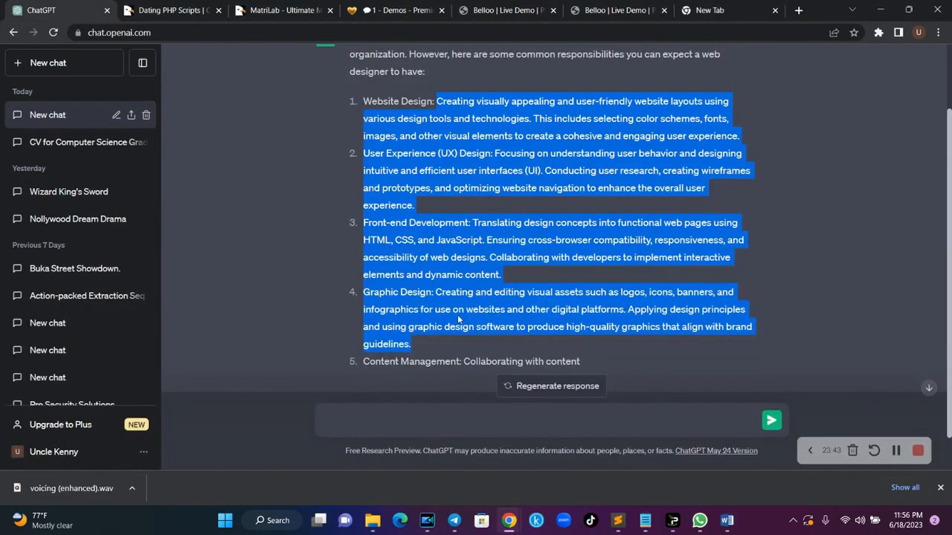
pyautogui.click(439, 423)
pyautogui.scroll(-1, 491, 439)
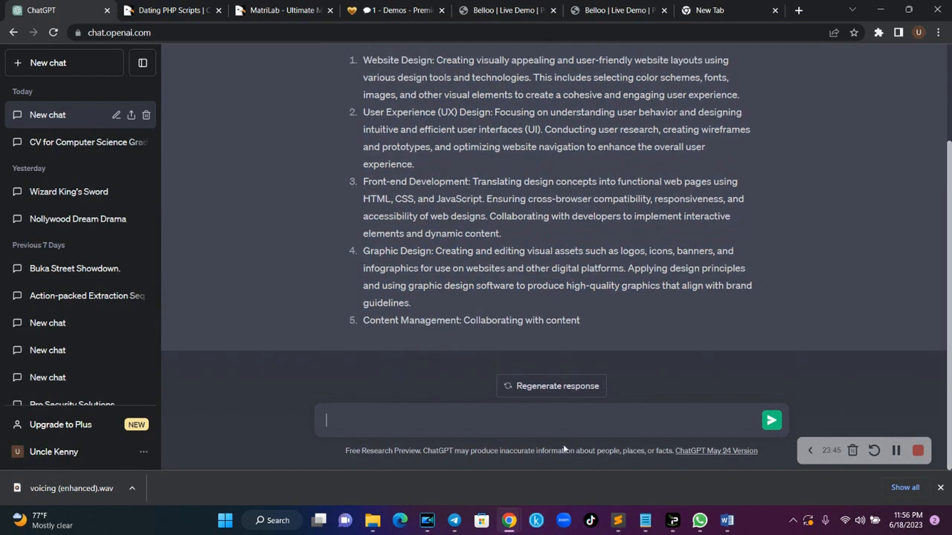
pyautogui.write('can you writem')
pyautogui.press('BackSpace')
pyautogui.write('me some professional skills for a')
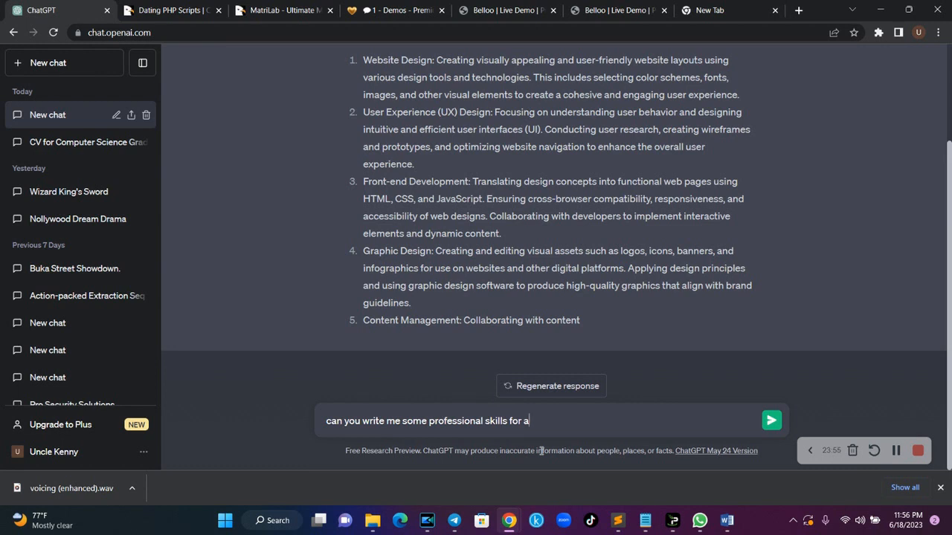
pyautogui.write(' web designer')
pyautogui.press('Return')
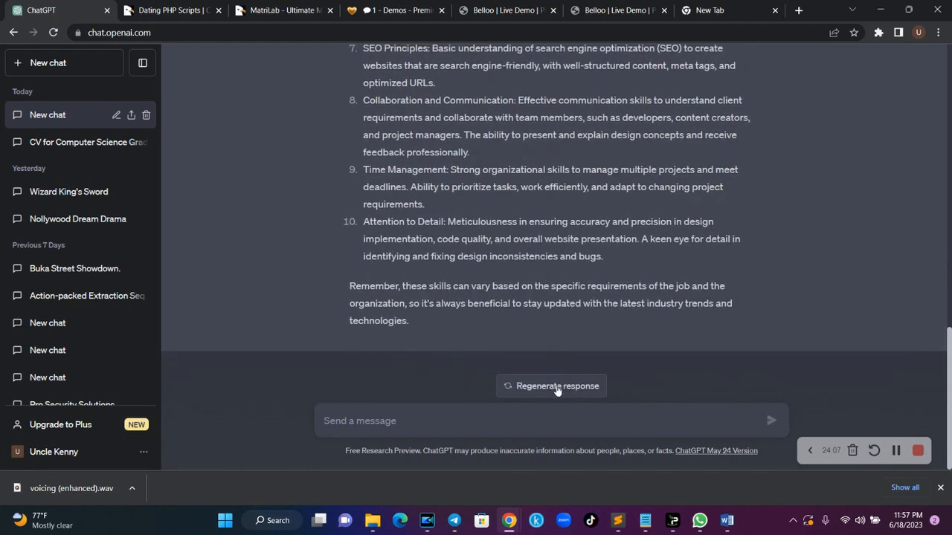
# - Copy the design-software skill sentence and strip its formatting through a new tab's address bar
pyautogui.moveTo(950, 350); pyautogui.dragTo(949, 206)
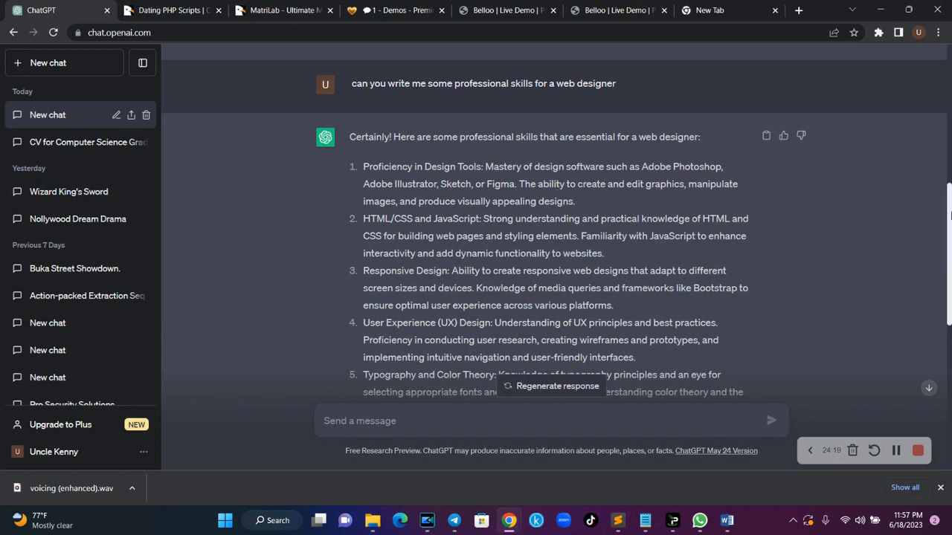
pyautogui.moveTo(949, 216); pyautogui.dragTo(949, 261)
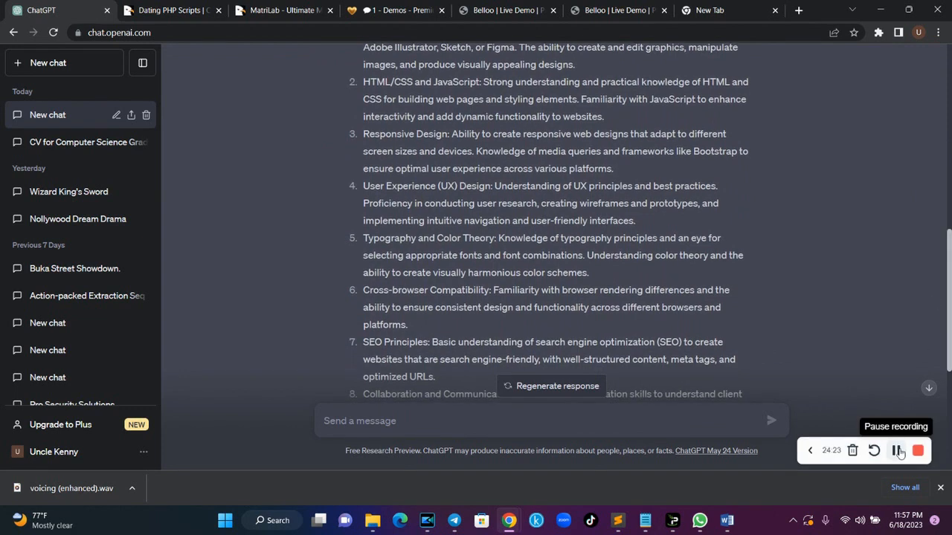
pyautogui.moveTo(950, 336); pyautogui.dragTo(950, 290)
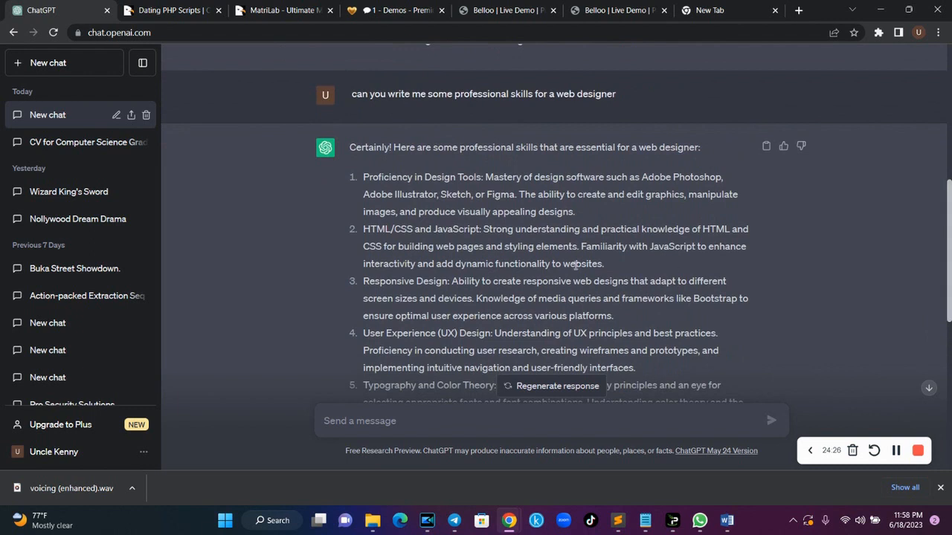
pyautogui.moveTo(487, 177); pyautogui.dragTo(518, 189)
pyautogui.hotkey('ctrl', 'c')
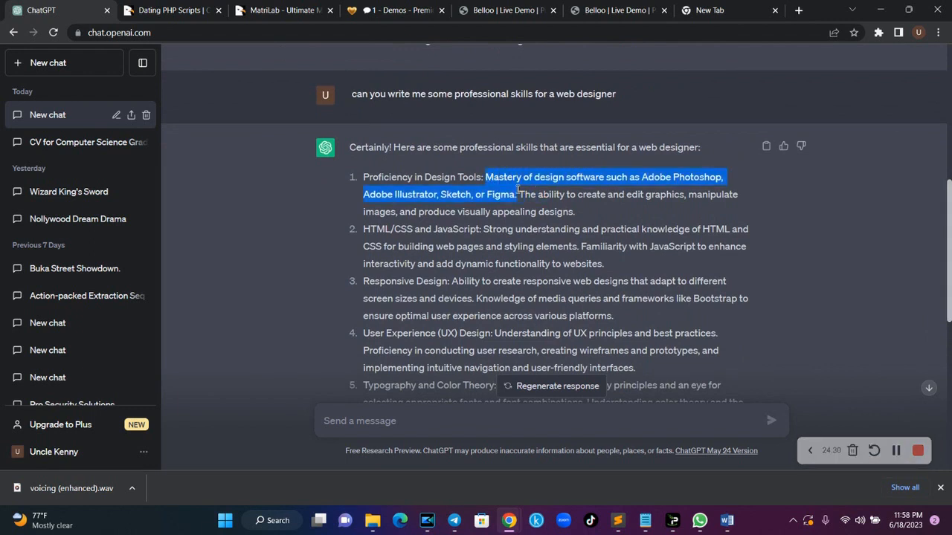
pyautogui.click(733, 9)
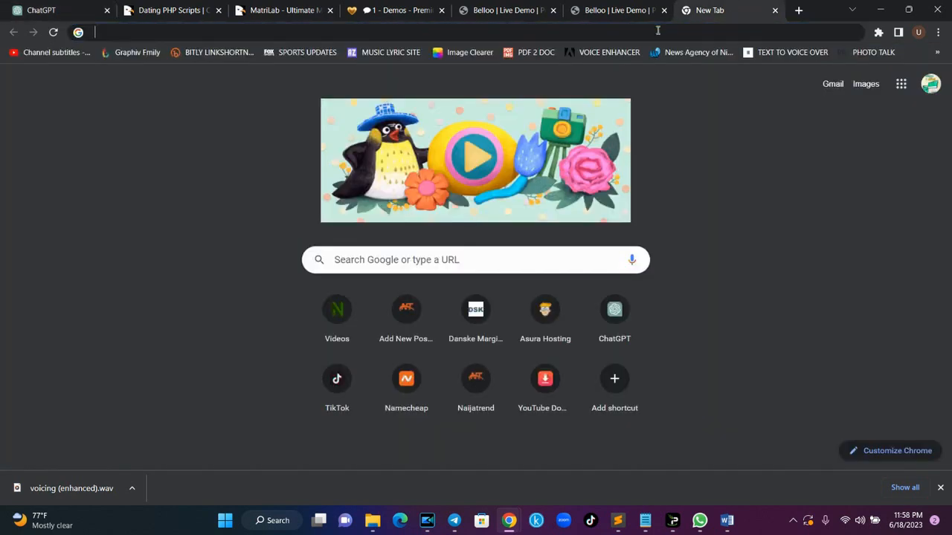
pyautogui.hotkey('ctrl', 'v')
pyautogui.hotkey('ctrl', 'a')
pyautogui.press('BackSpace')
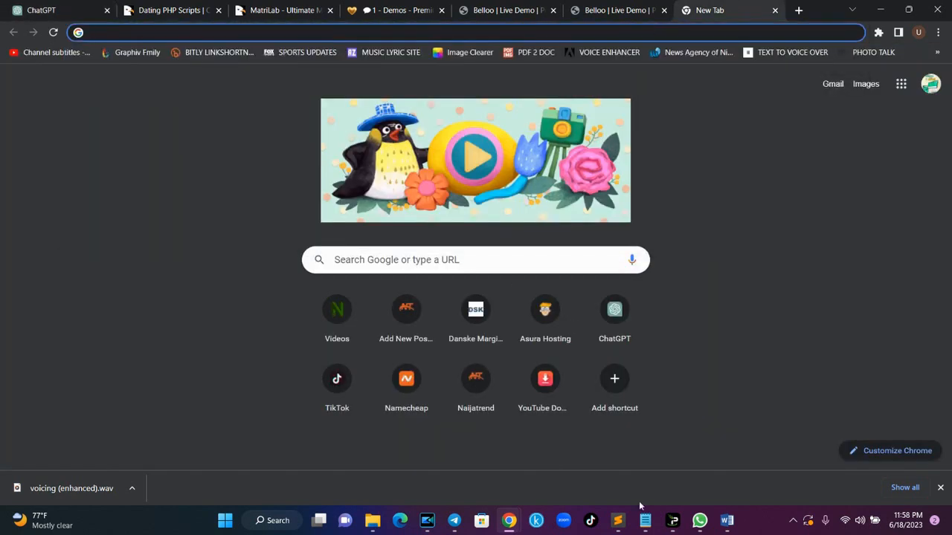
# - Paste the Photoshop/Illustrator/Sketch/Figma mastery sentence as the first PROFESSIONAL SKILLS bullet, then add a bullet
pyautogui.click(727, 521)
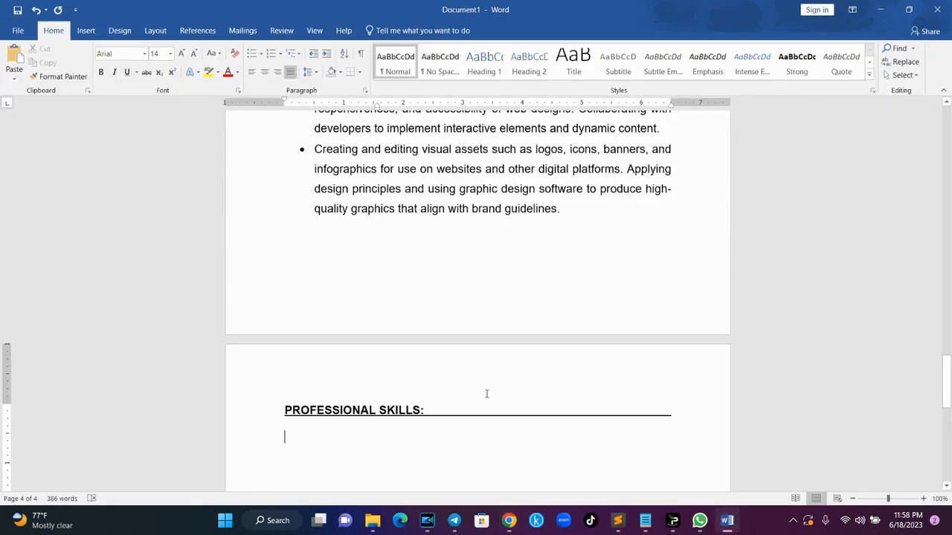
pyautogui.click(252, 53)
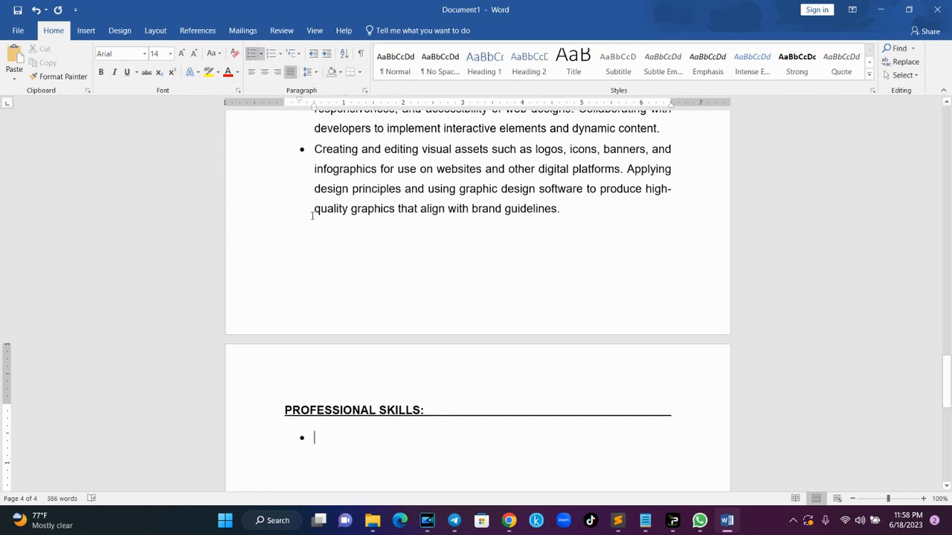
pyautogui.hotkey('ctrl', 'v')
pyautogui.press('Return')
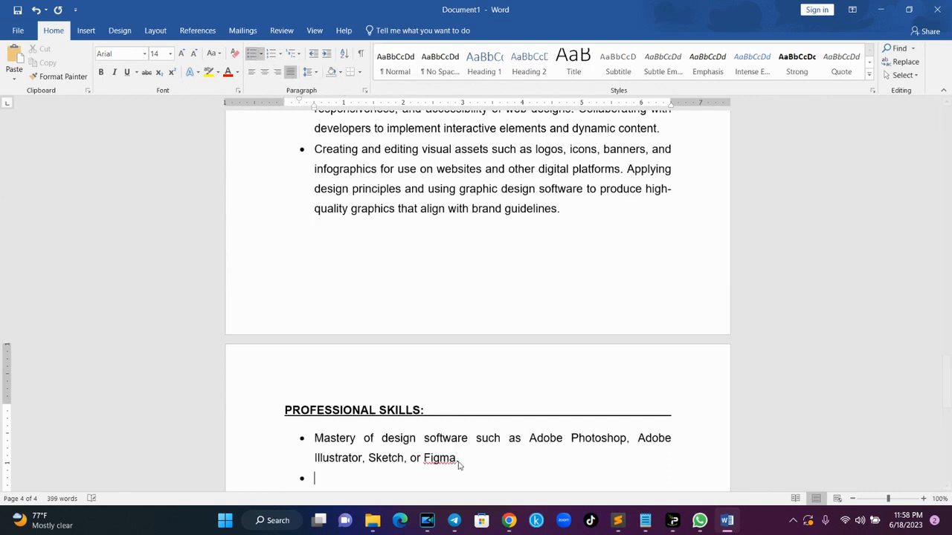
# - Copy ChatGPT's Responsive Design sentence and strip its formatting via the new tab's address bar
pyautogui.moveTo(509, 520)
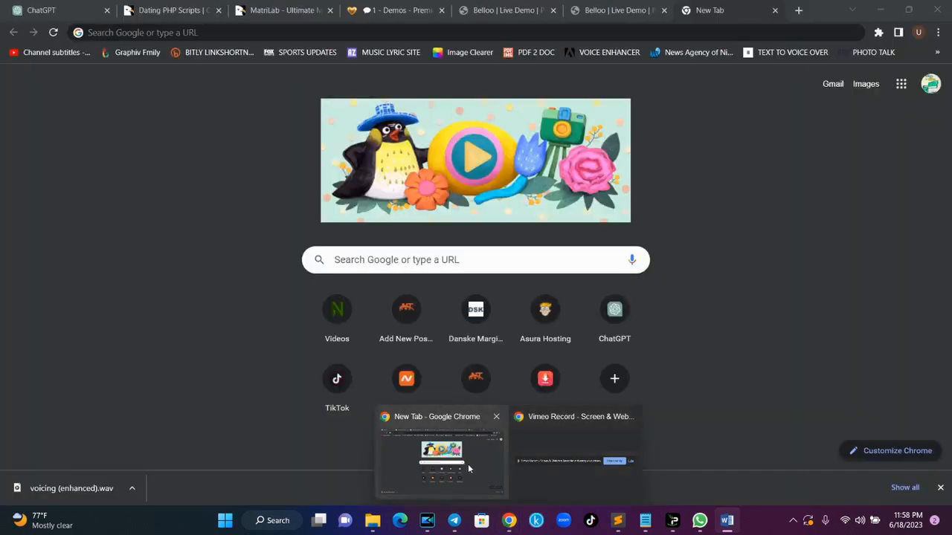
pyautogui.click(468, 465)
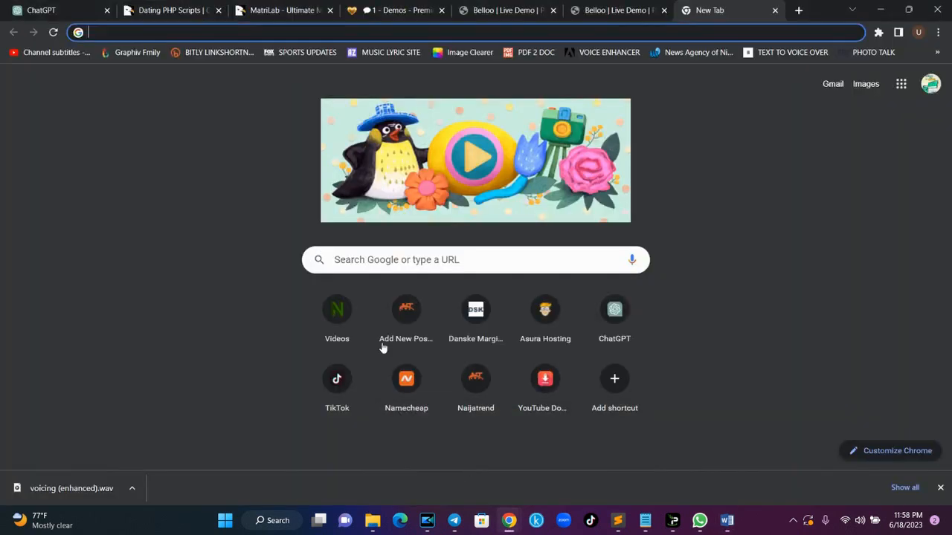
pyautogui.click(57, 7)
pyautogui.moveTo(950, 205); pyautogui.dragTo(950, 226)
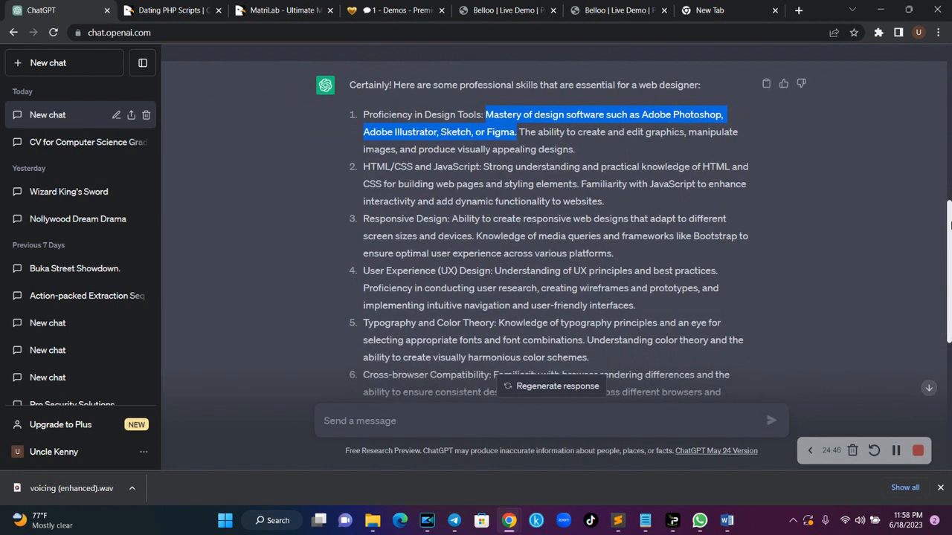
pyautogui.click(453, 218)
pyautogui.moveTo(453, 219); pyautogui.dragTo(474, 235)
pyautogui.hotkey('ctrl', 'c')
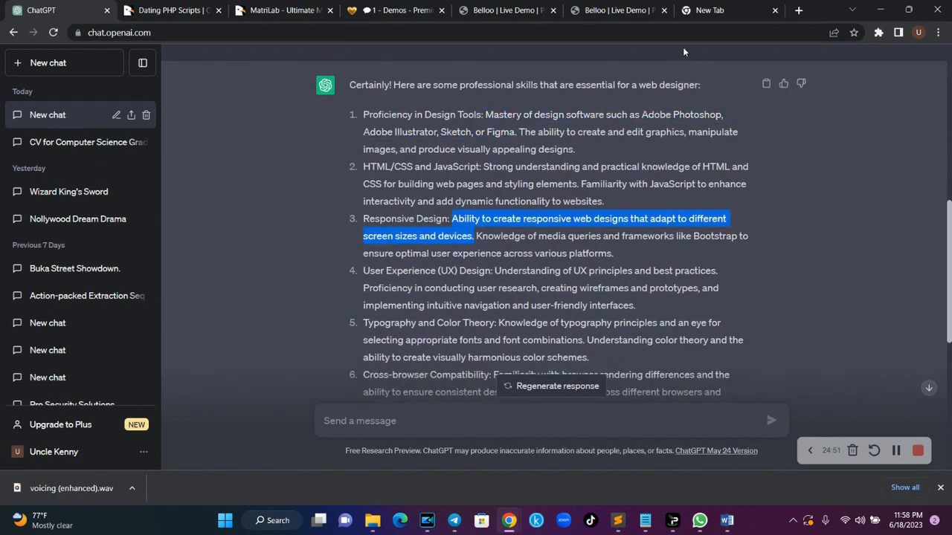
pyautogui.moveTo(950, 256); pyautogui.dragTo(950, 304)
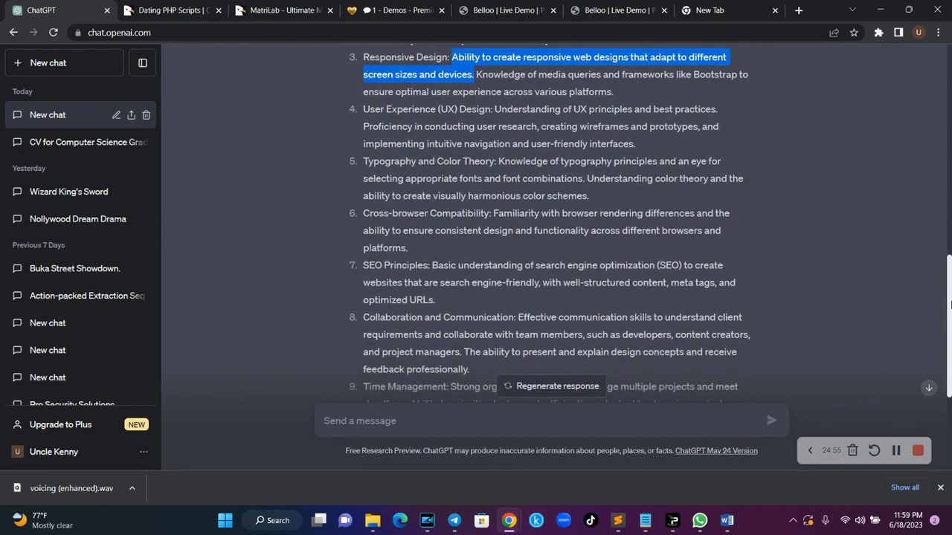
pyautogui.click(710, 9)
pyautogui.hotkey('ctrl', 'v')
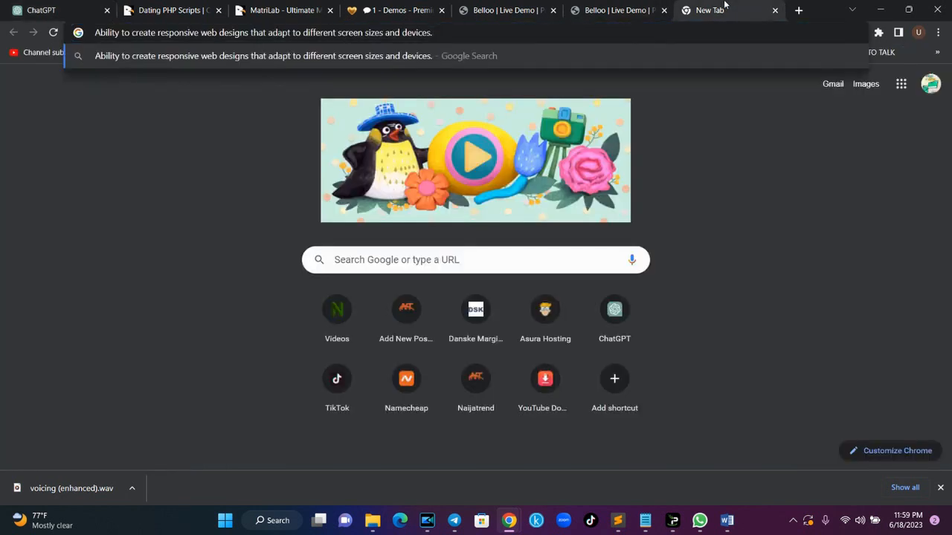
pyautogui.hotkey('ctrl', 'a')
pyautogui.hotkey('ctrl', 'c')
pyautogui.press('BackSpace')
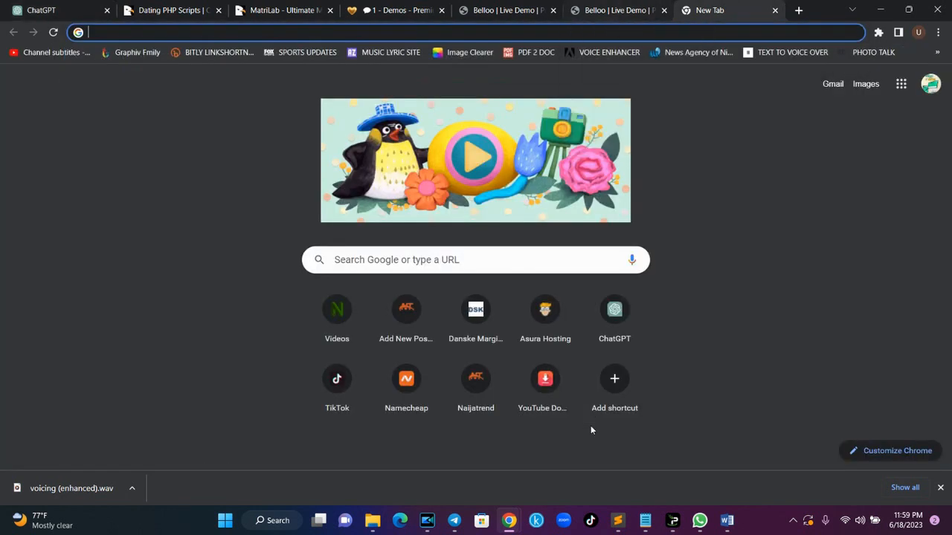
# - Add skill bullets for responsive design, 'Ability to read and write' and 'ability to work with or without supervision'
pyautogui.click(727, 520)
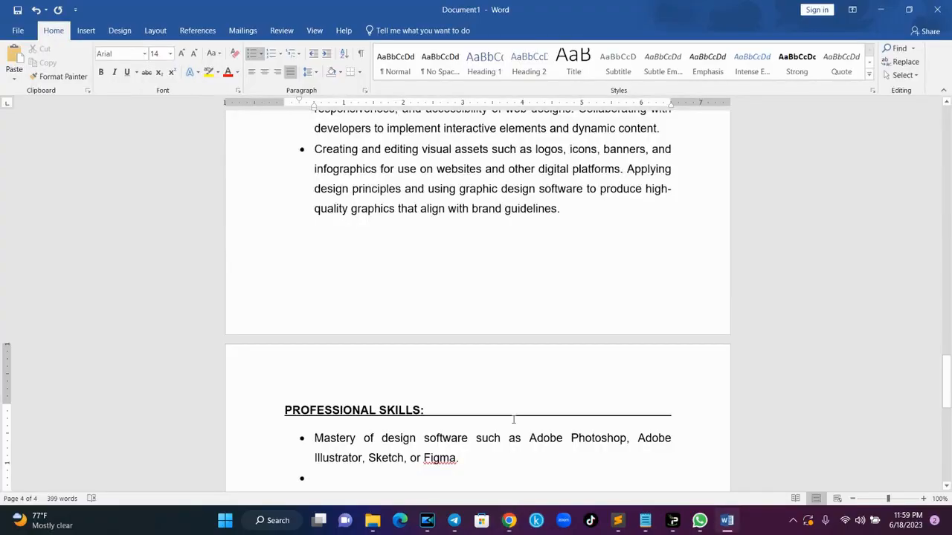
pyautogui.hotkey('ctrl', 'v')
pyautogui.moveTo(948, 366); pyautogui.dragTo(947, 397)
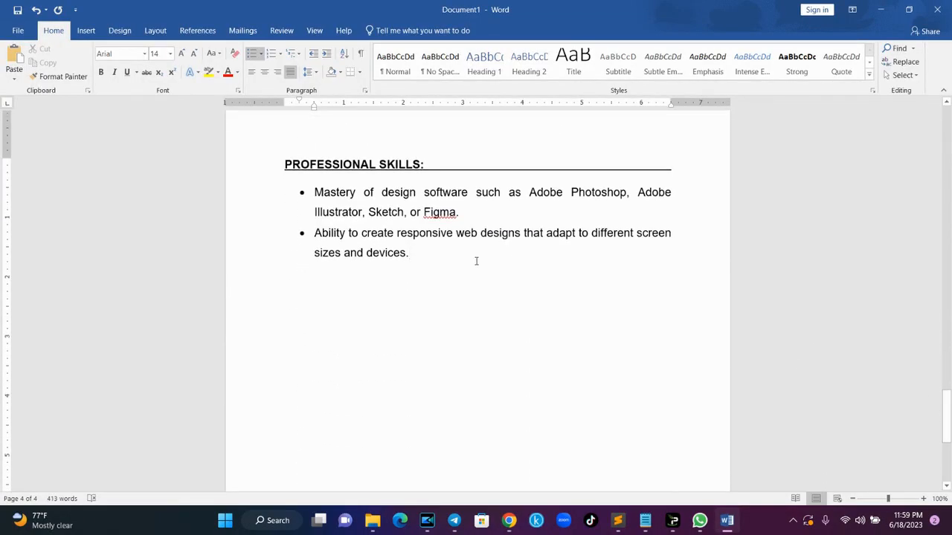
pyautogui.press('Return')
pyautogui.write('Ability to')
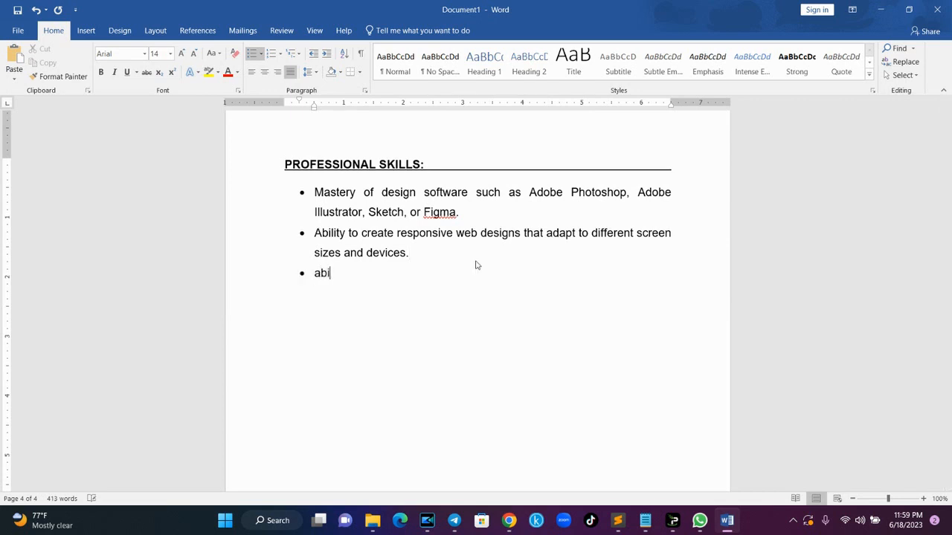
pyautogui.write(' readn')
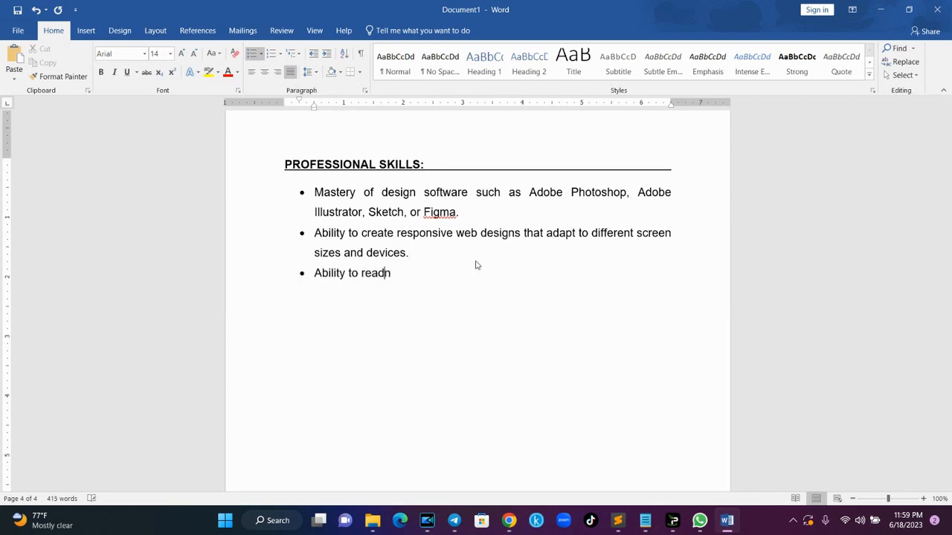
pyautogui.press('BackSpace')
pyautogui.write('and write')
pyautogui.press('Return')
pyautogui.write('ability to work with or without')
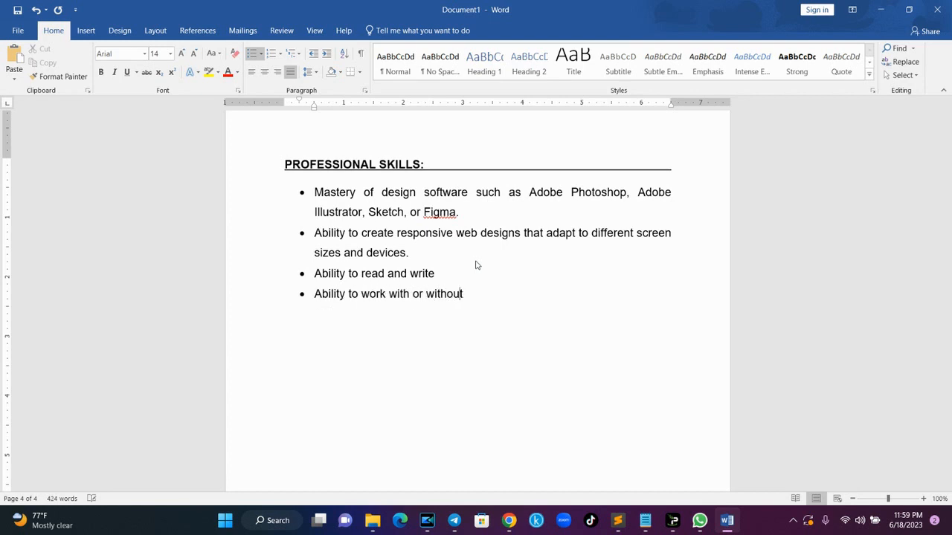
pyautogui.write(' supervision')
# - End the list and type the indented HOBBIES/INTEREST: heading line
pyautogui.press('Return')
pyautogui.press('Return')
pyautogui.press('Return')
pyautogui.press('Tab')
pyautogui.write('hobbies')
pyautogui.press('BackSpace')
pyautogui.press('BackSpace')
pyautogui.press('BackSpace')
pyautogui.press('BackSpace')
pyautogui.press('BackSpace')
pyautogui.press('BackSpace')
pyautogui.press('BackSpace')
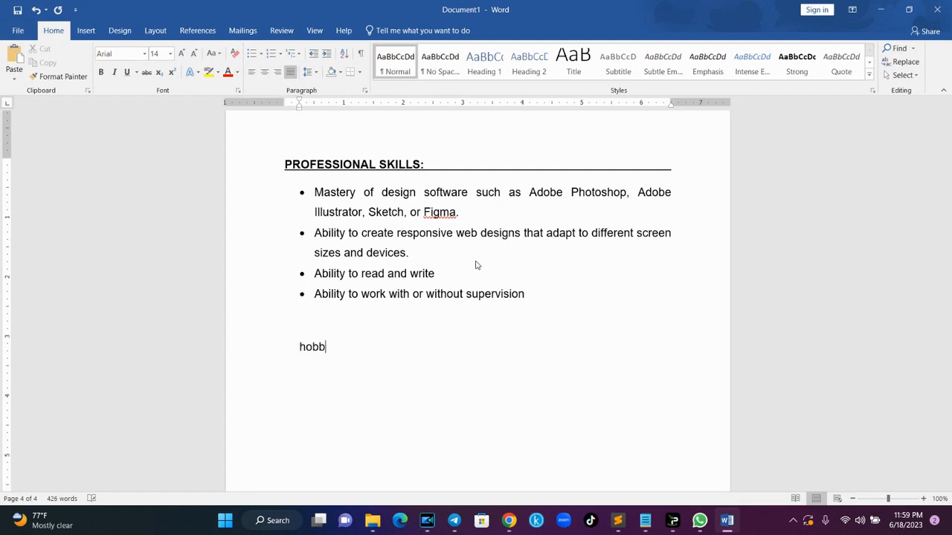
pyautogui.write('HOBBIES/INTEREST:')
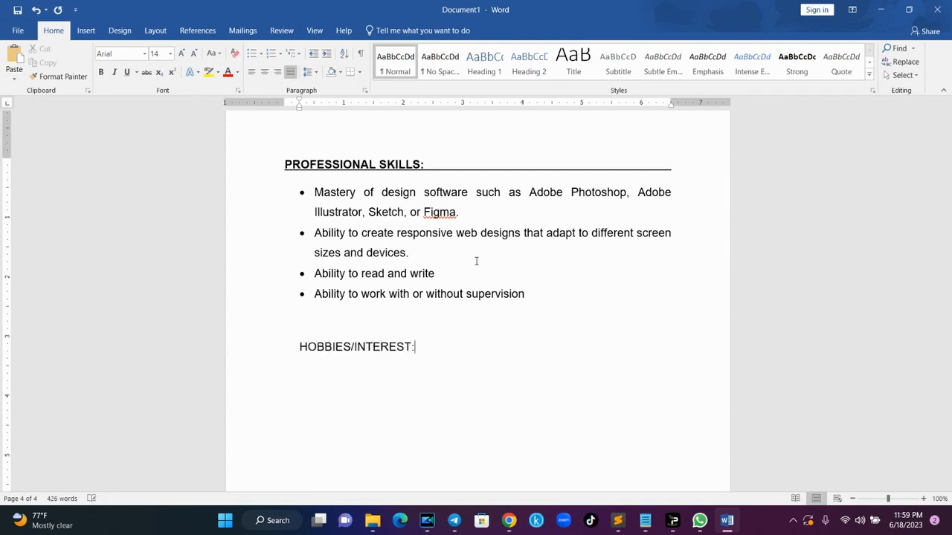
# - Make HOBBIES/INTEREST: bold and underlined, trimming the underline to the margin
pyautogui.moveTo(440, 345); pyautogui.dragTo(301, 346)
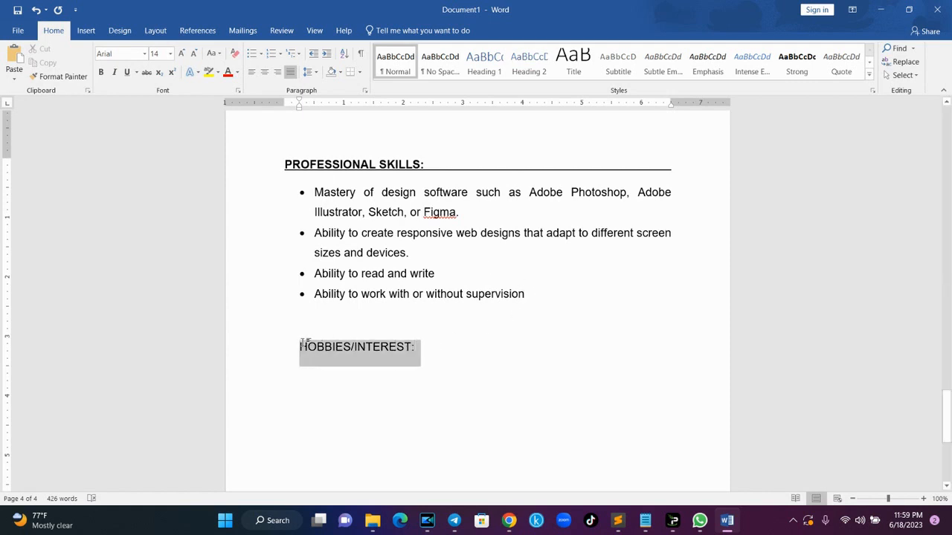
pyautogui.hotkey('ctrl', 'b')
pyautogui.hotkey('ctrl', 'u')
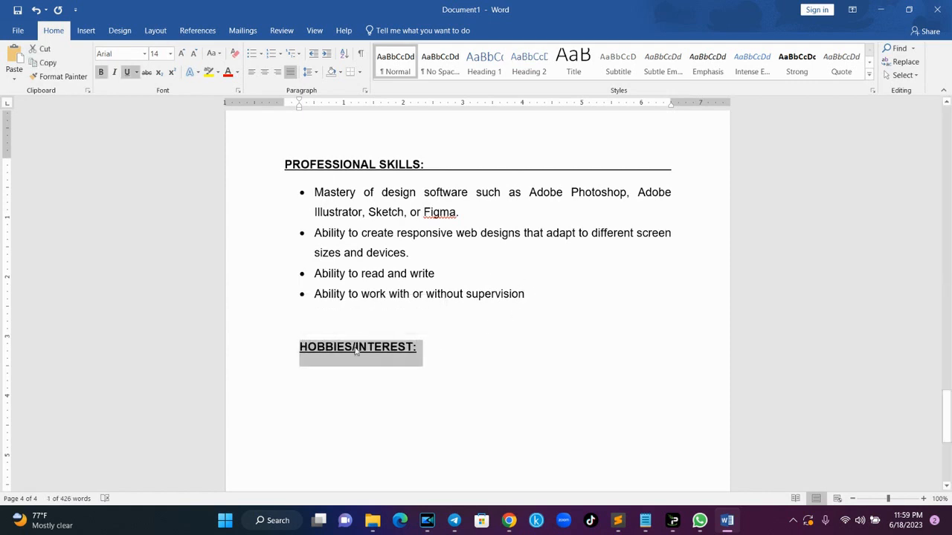
pyautogui.click(419, 354)
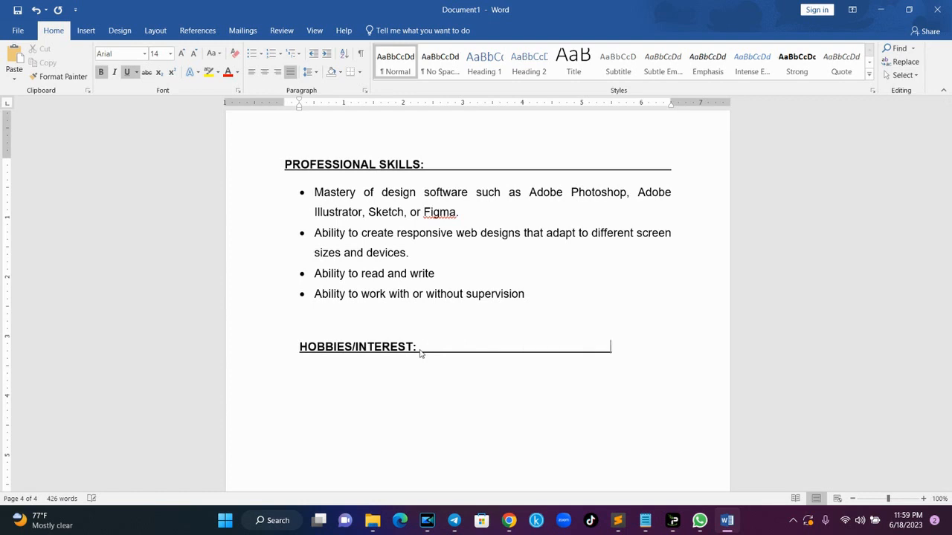
pyautogui.press('BackSpace')
pyautogui.press('BackSpace')
pyautogui.press('BackSpace')
pyautogui.press('BackSpace')
pyautogui.press('BackSpace')
pyautogui.press('BackSpace')
pyautogui.press('BackSpace')
pyautogui.press('BackSpace')
# - In plain text, type the hobbies sentence: football, coding, non-fiction books, new friends and cooking
pyautogui.hotkey('ctrl', 'b')
pyautogui.hotkey('ctrl', 'u')
pyautogui.write('I love watching football')
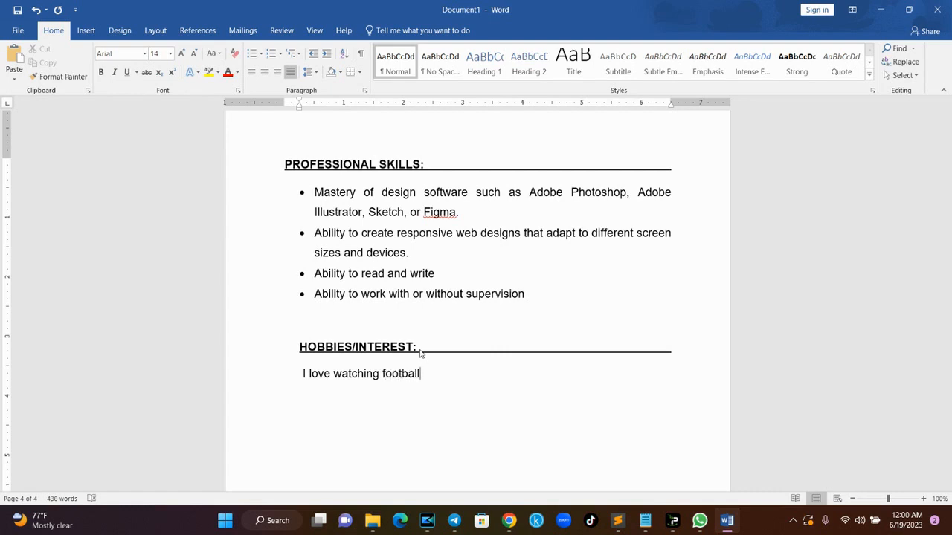
pyautogui.write(', coding, reading n')
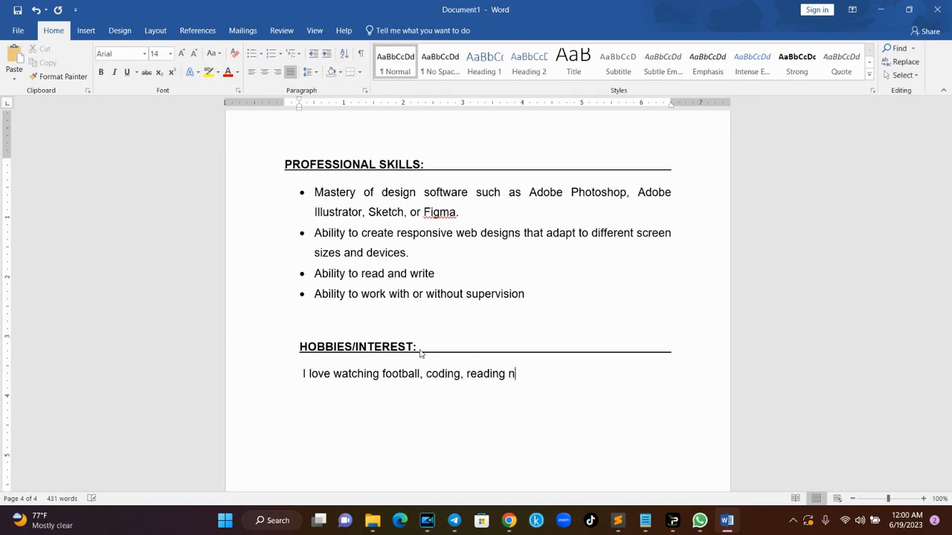
pyautogui.write('on-fiction books')
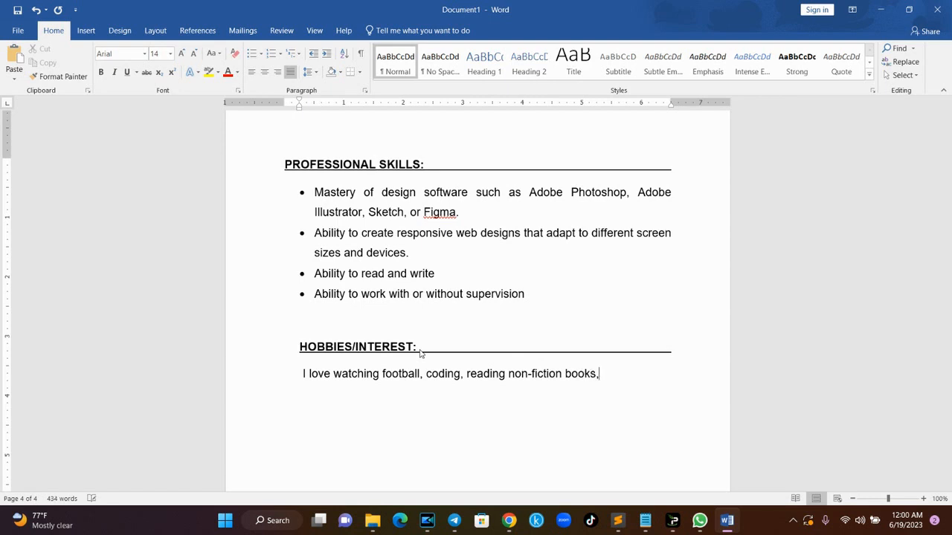
pyautogui.write(', making newfriends and ')
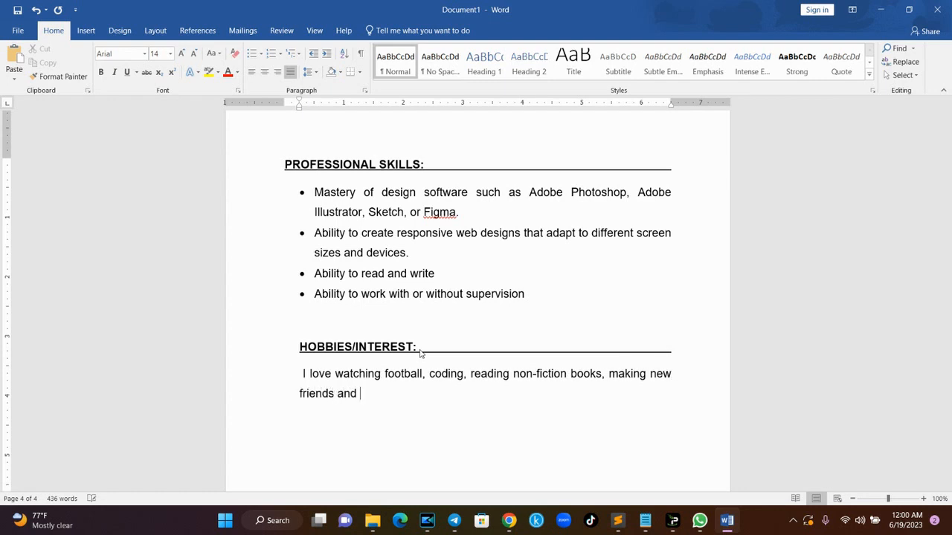
pyautogui.write('cookingREFE')
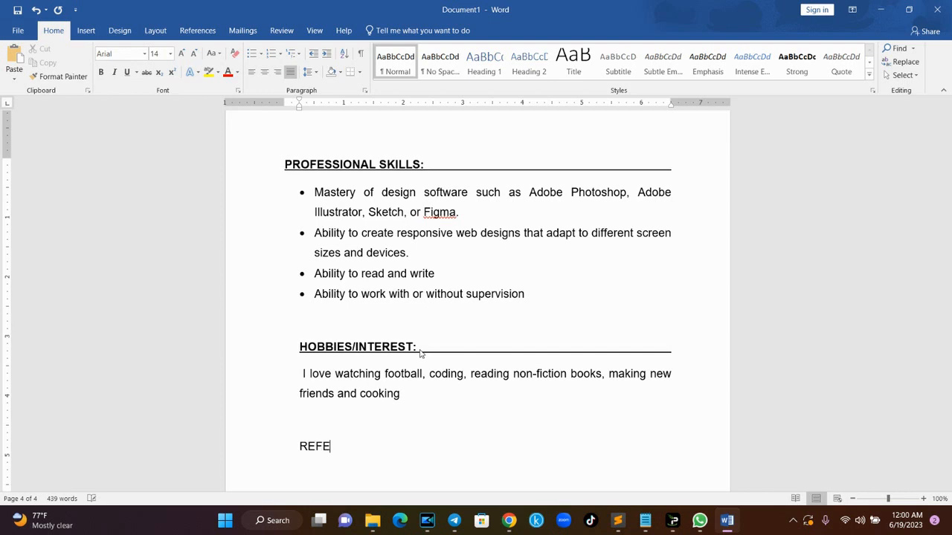
pyautogui.write('RRNCES:')
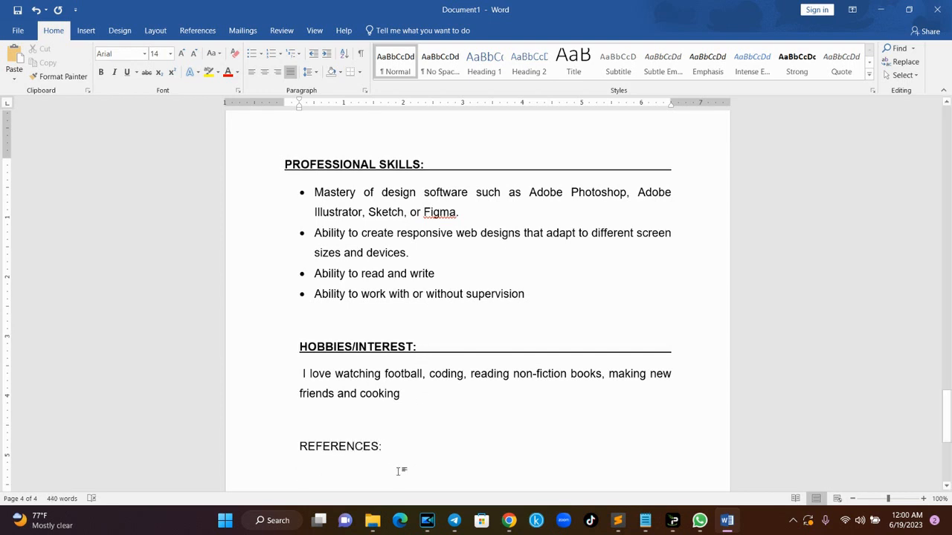
# - Bold and underline the REFERENCES: heading, then begin the plain 'Available upon...' line beneath
pyautogui.moveTo(386, 450); pyautogui.dragTo(298, 452)
pyautogui.hotkey('ctrl', 'b')
pyautogui.hotkey('ctrl', 'u')
pyautogui.press('Right')
pyautogui.press('Left')
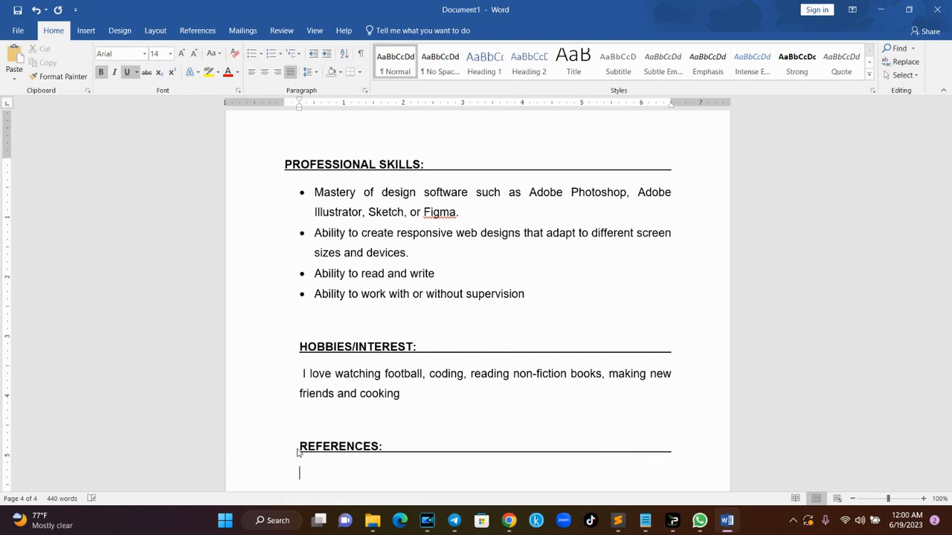
pyautogui.hotkey('ctrl', 'u')
pyautogui.hotkey('ctrl', 'b')
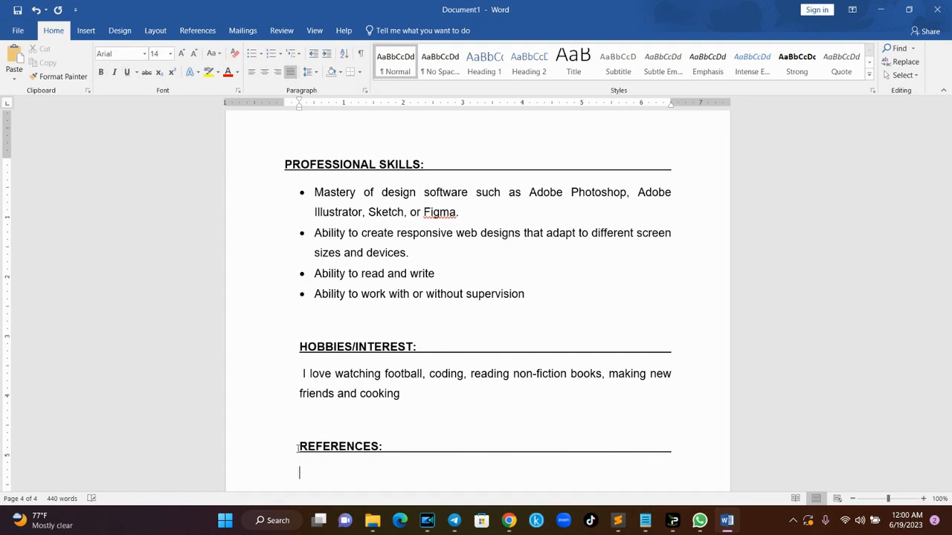
pyautogui.write('Available upon approval')
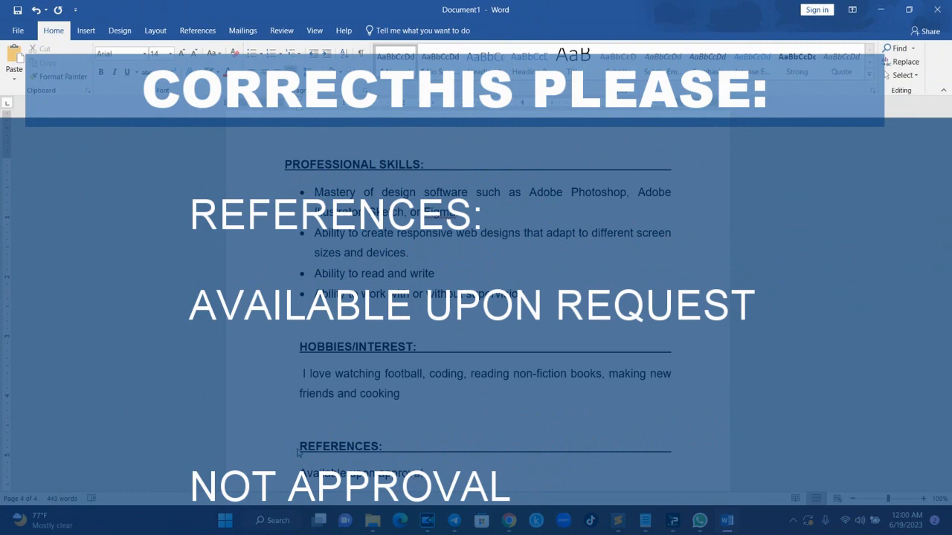
# - Scroll back up to the top of the CV so the name heading and contact lines show
pyautogui.moveTo(951, 416); pyautogui.dragTo(950, 112)
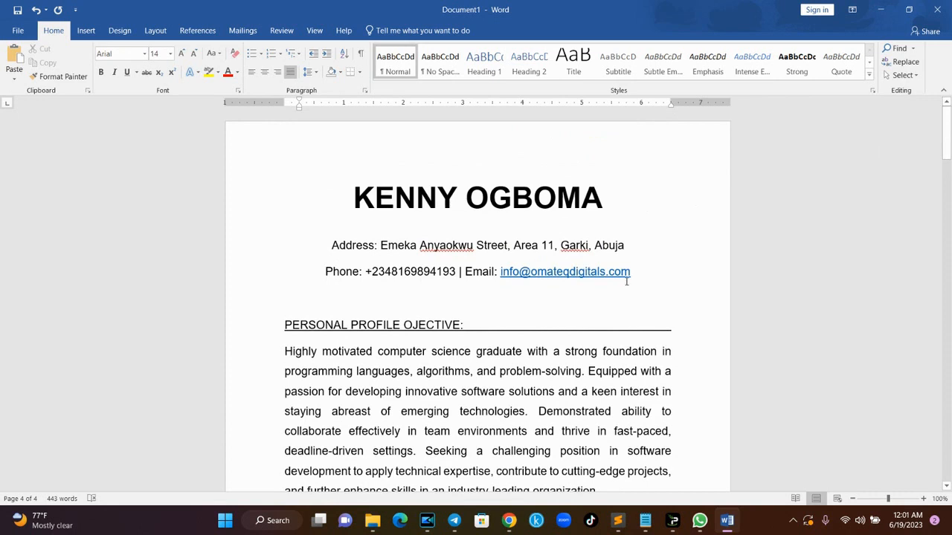
# - Set the whole CV to 12 pt font with 1.5 line spacing
pyautogui.hotkey('ctrl', 'a')
pyautogui.click(161, 55)
pyautogui.write('12')
pyautogui.press('Return')
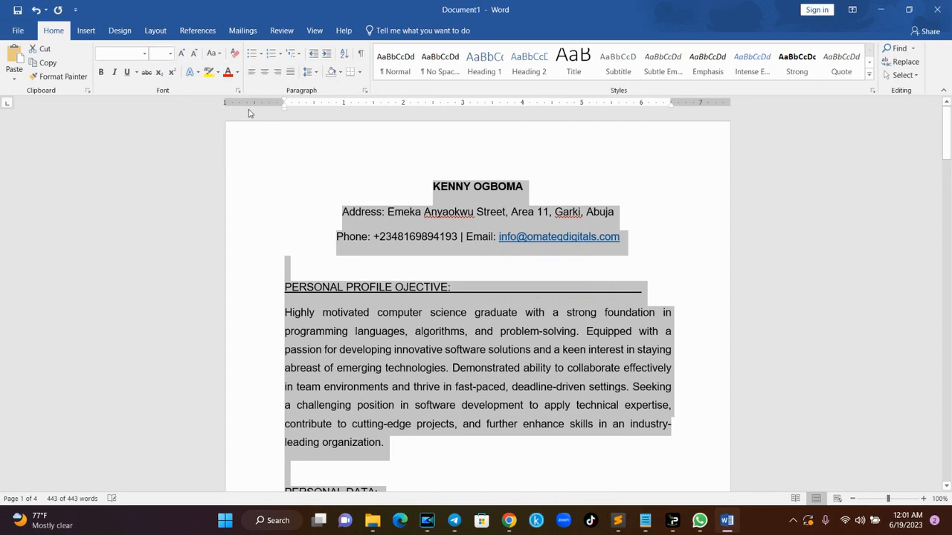
pyautogui.click(309, 74)
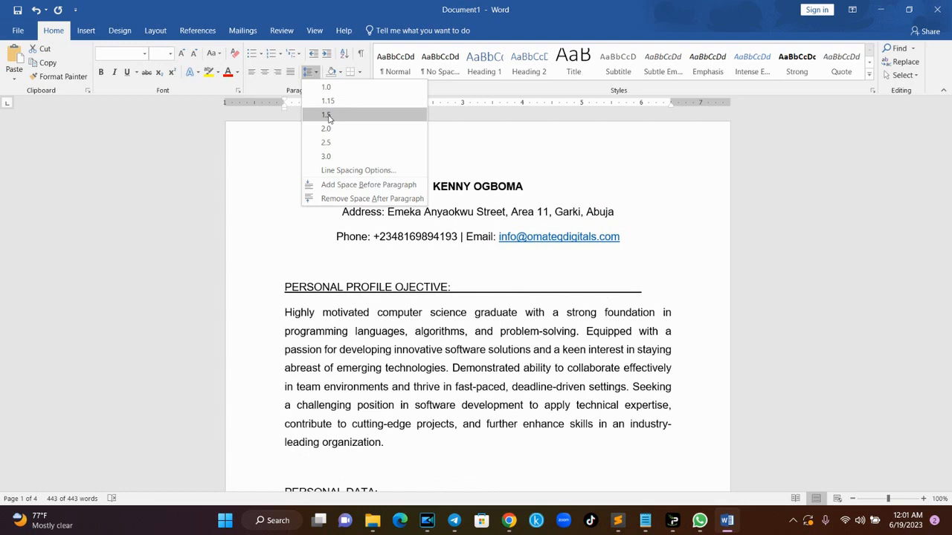
pyautogui.click(328, 116)
pyautogui.click(528, 178)
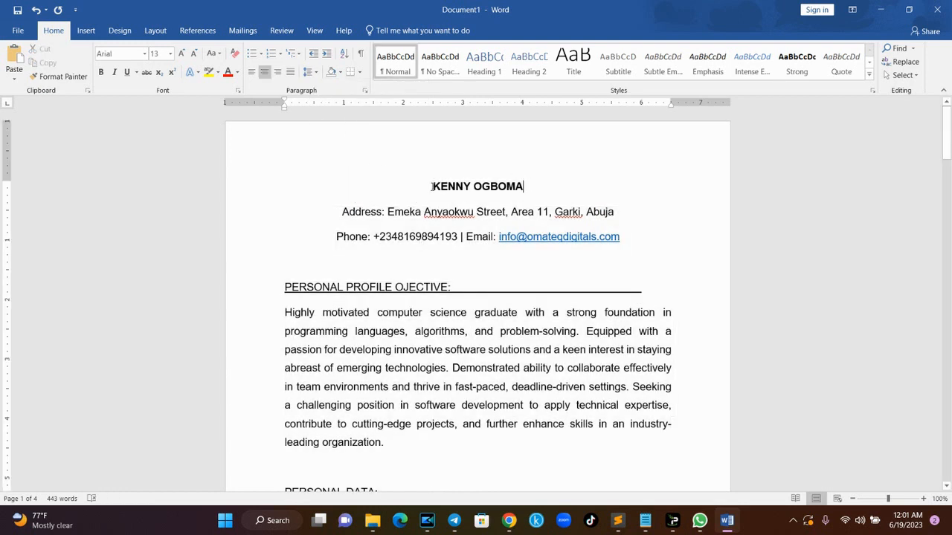
# - Enlarge the name heading at the top to 36 pt
pyautogui.moveTo(530, 185); pyautogui.dragTo(392, 186)
pyautogui.click(154, 53)
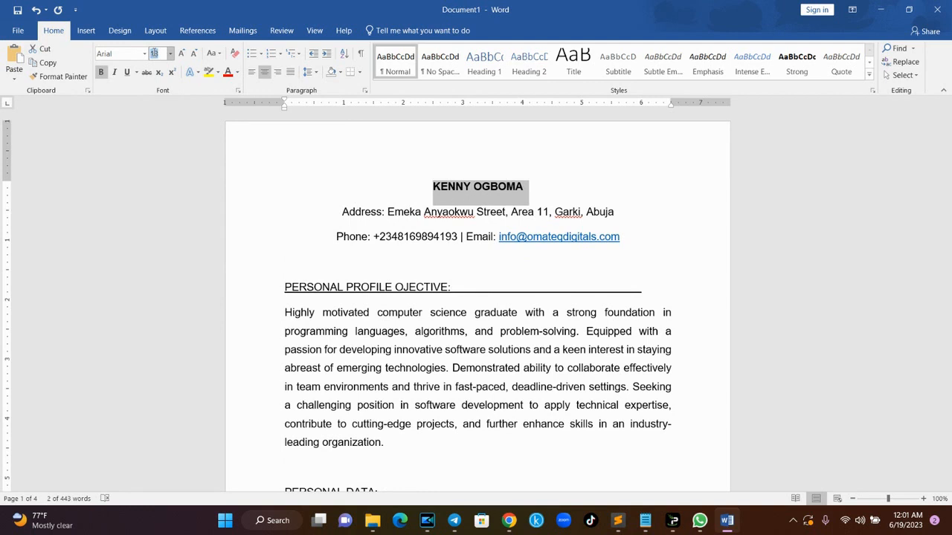
pyautogui.click(171, 54)
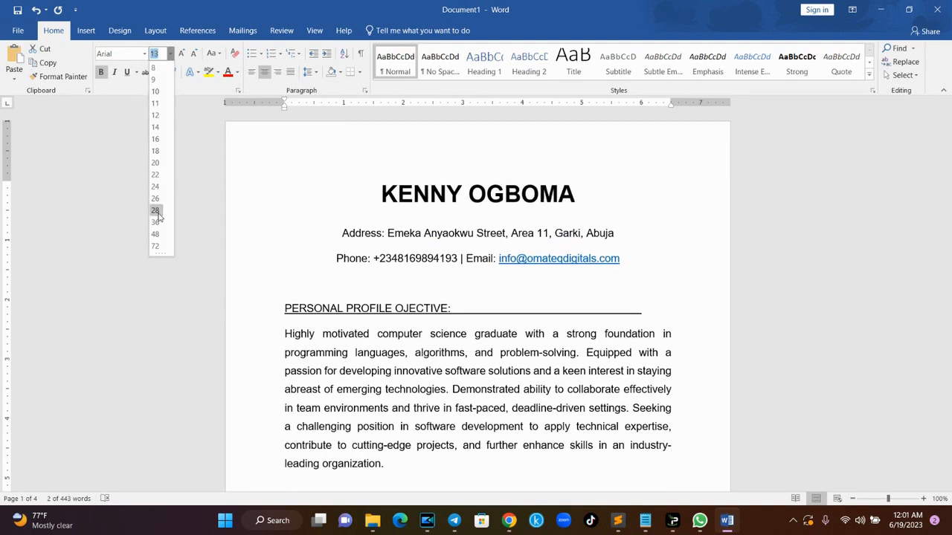
pyautogui.click(156, 221)
pyautogui.click(480, 235)
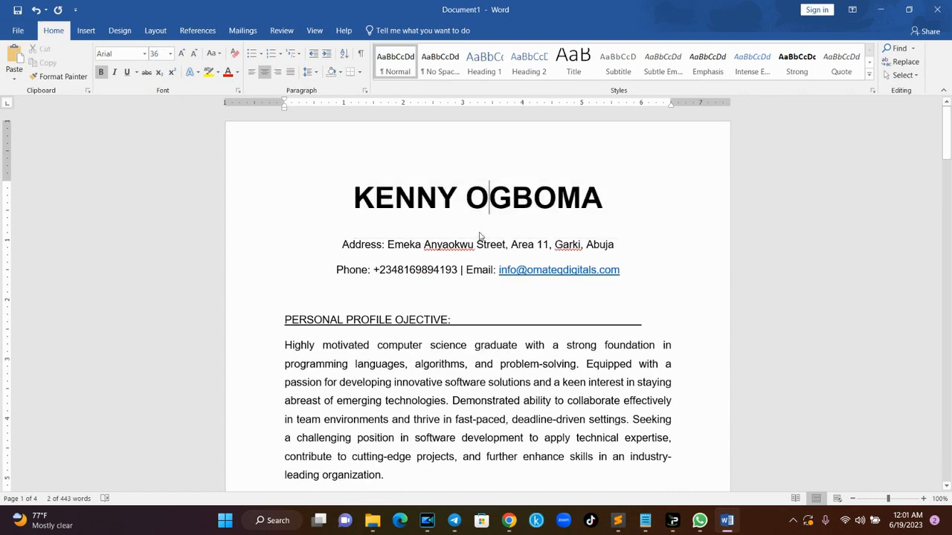
# - Give the two contact detail lines 1.15 line spacing
pyautogui.moveTo(627, 278); pyautogui.dragTo(344, 257)
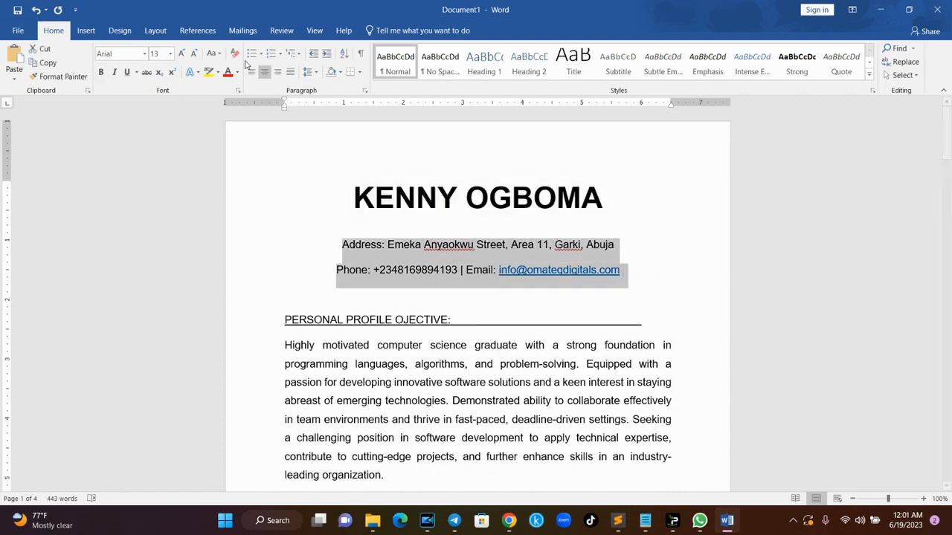
pyautogui.click(309, 71)
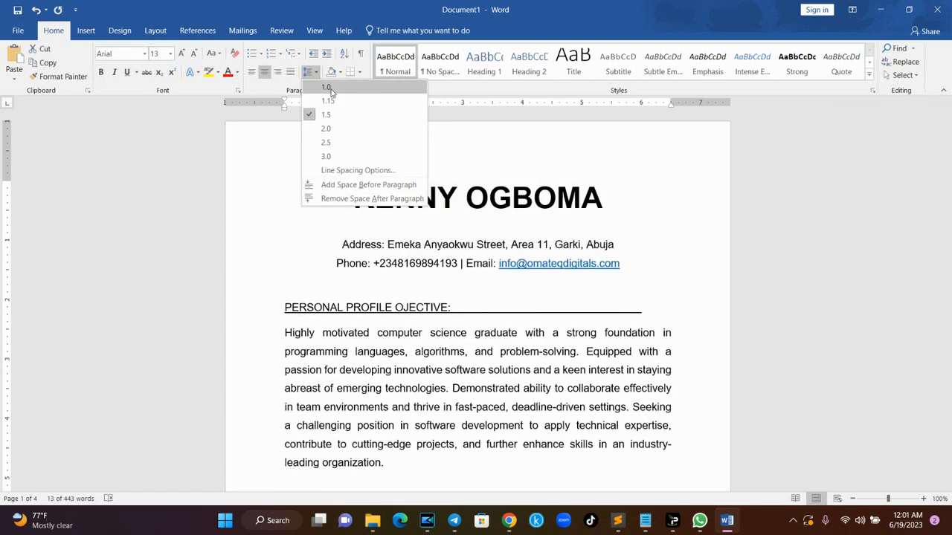
pyautogui.click(339, 102)
pyautogui.click(425, 225)
pyautogui.scroll(-2, 722, 248)
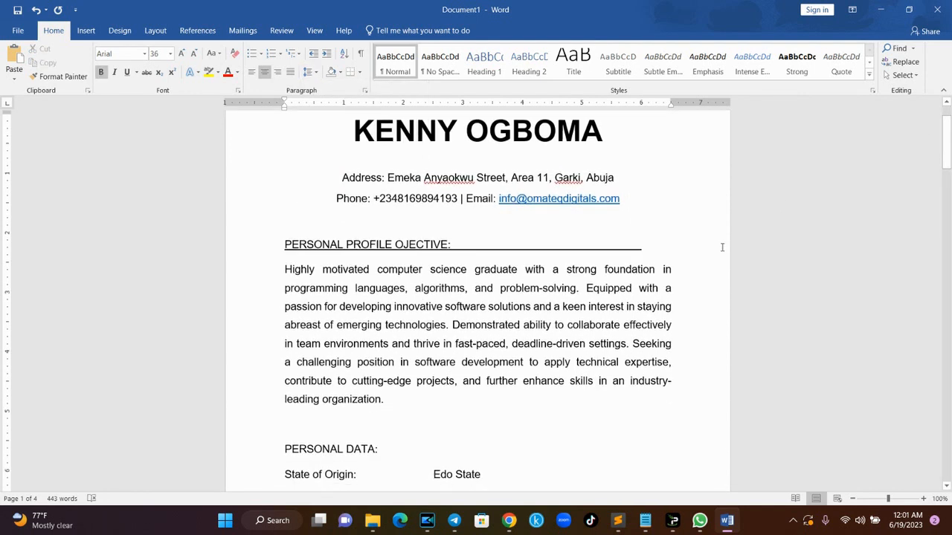
# - Widen the whole document's text by dragging the ruler's right and left indents outward
pyautogui.click(647, 247)
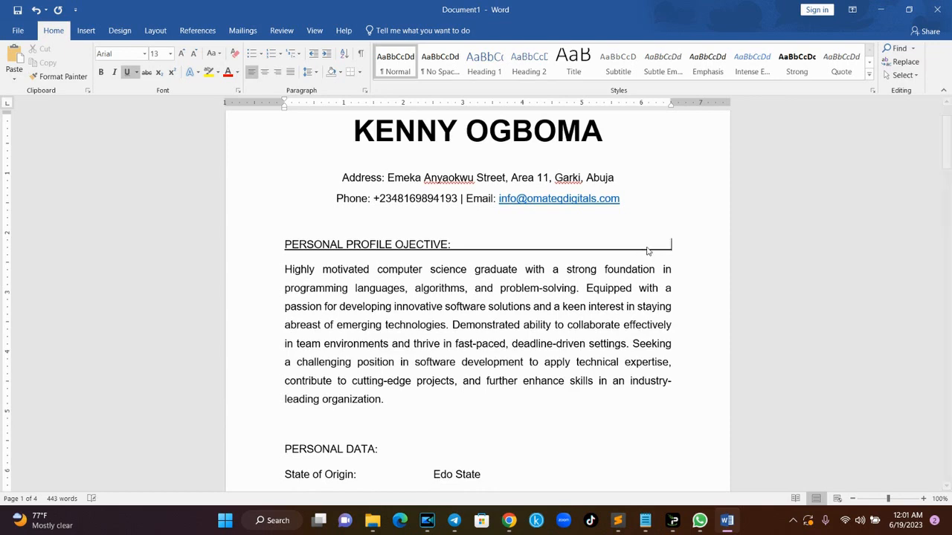
pyautogui.hotkey('ctrl', 'a')
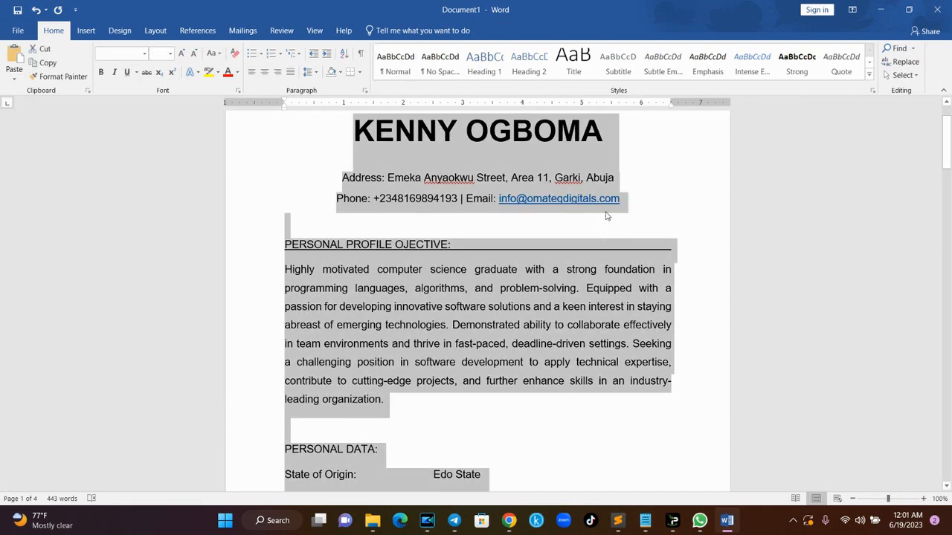
pyautogui.moveTo(671, 102); pyautogui.dragTo(690, 103)
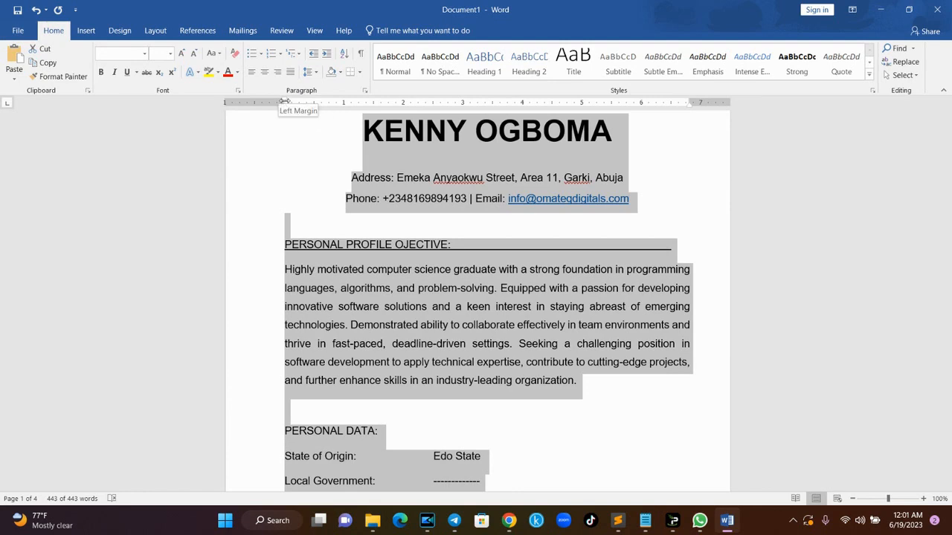
pyautogui.moveTo(284, 102); pyautogui.dragTo(272, 105)
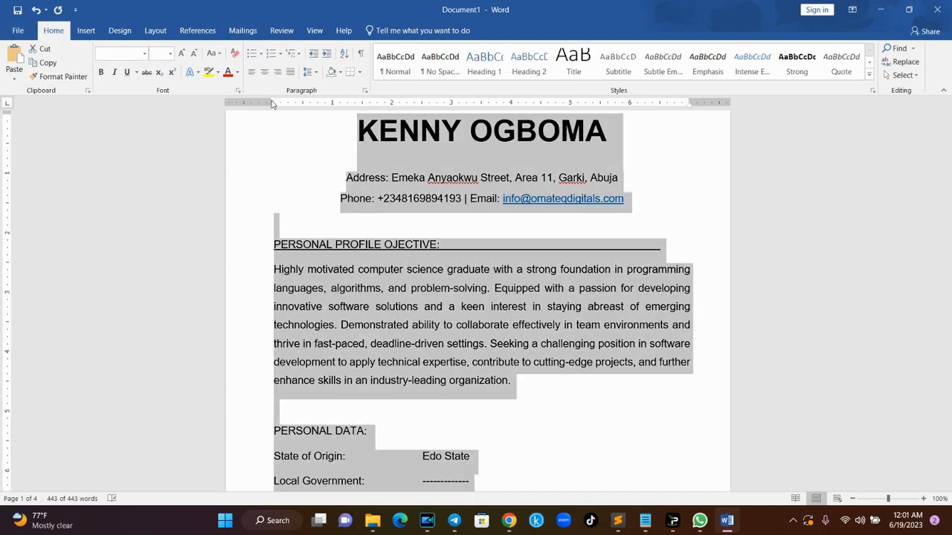
pyautogui.click(657, 246)
# - Bold the PERSONAL PROFILE OJECTIVE heading, then select the PERSONAL DATA heading
pyautogui.moveTo(663, 247); pyautogui.dragTo(254, 246)
pyautogui.hotkey('ctrl', 'b')
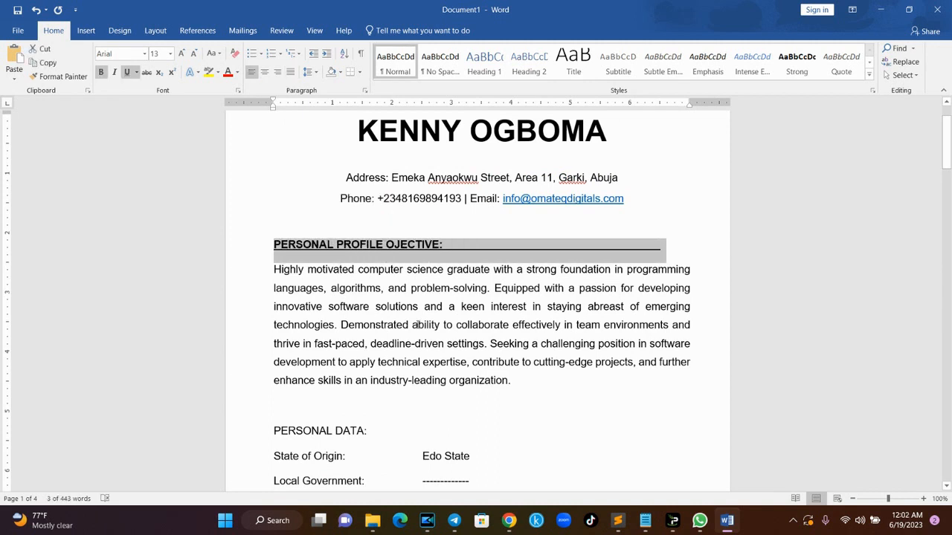
pyautogui.click(417, 325)
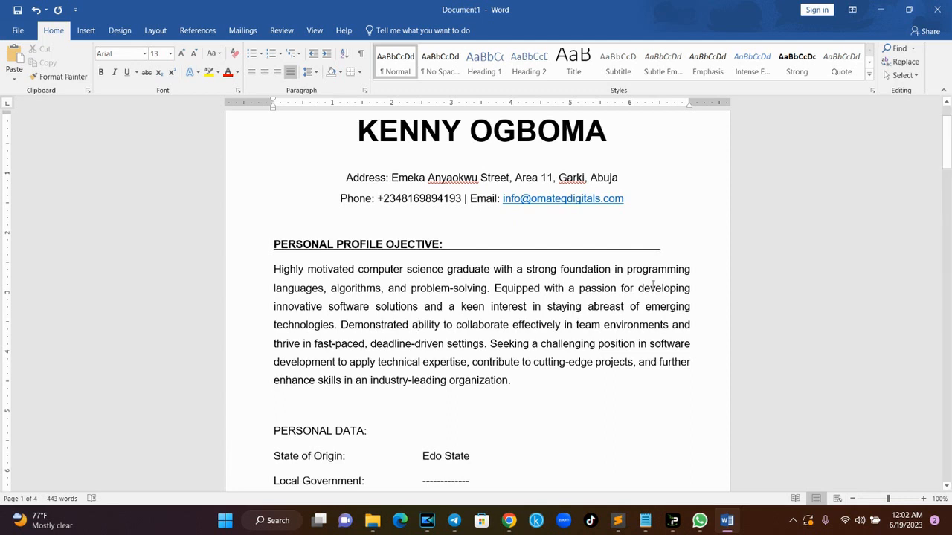
pyautogui.scroll(-3, 948, 179)
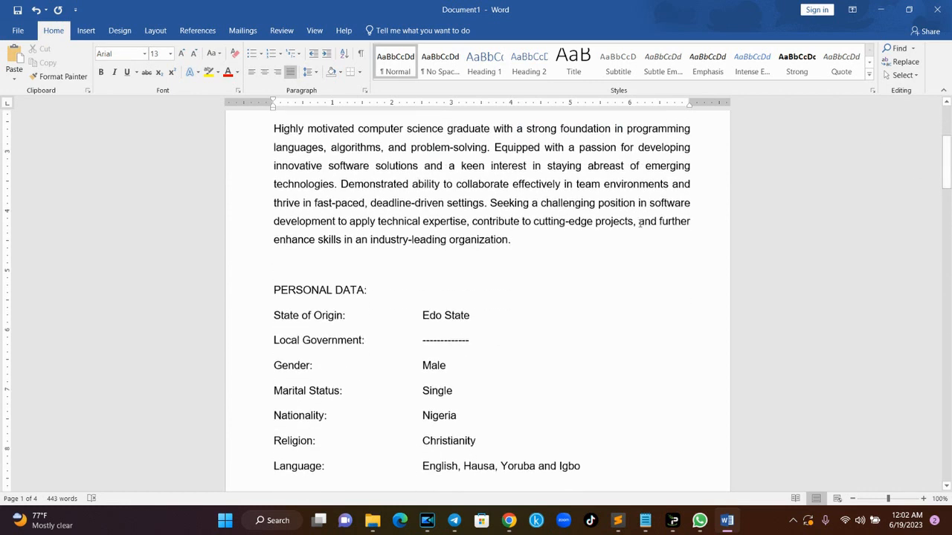
pyautogui.moveTo(387, 287); pyautogui.dragTo(266, 293)
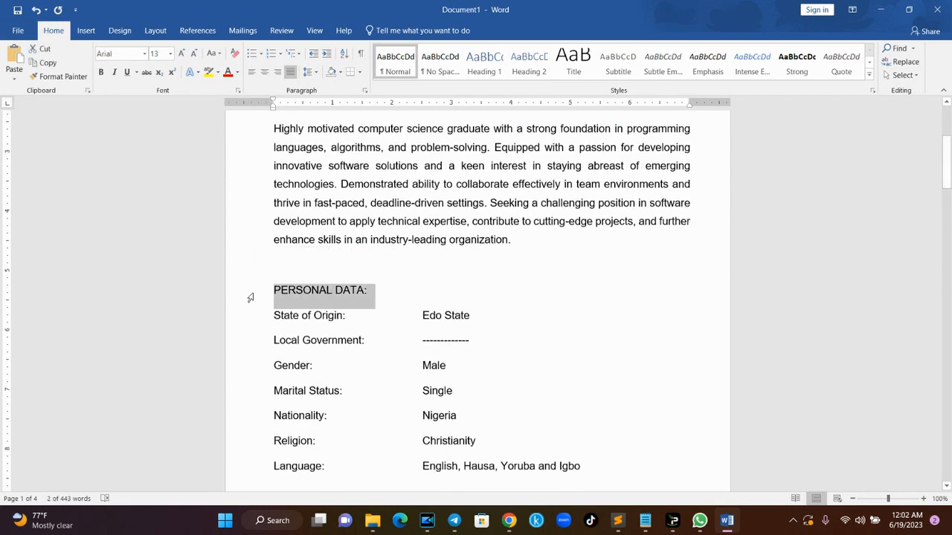
# - Make PERSONAL DATA bold and underlined, with an underscore line extending across the page
pyautogui.hotkey('ctrl', 'b')
pyautogui.hotkey('ctrl', 'u')
pyautogui.click(373, 295)
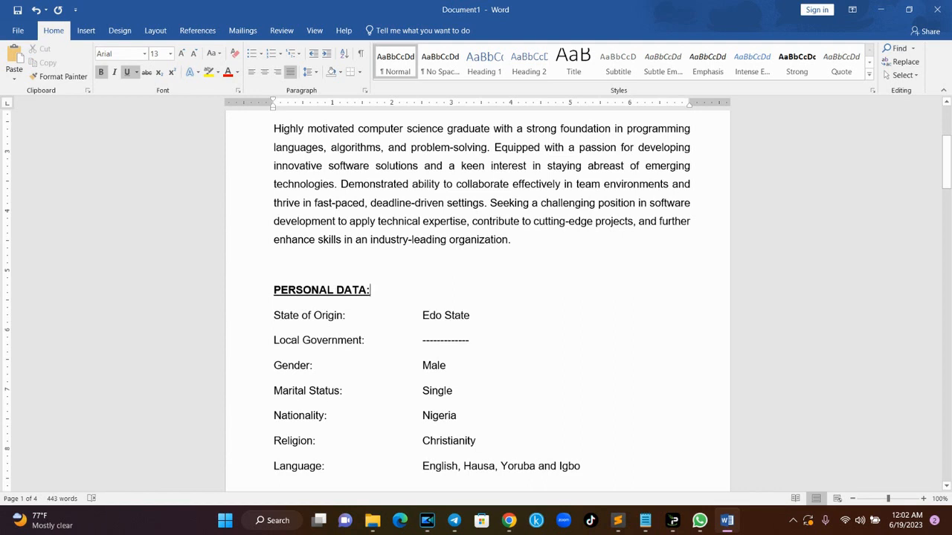
pyautogui.write('____________________________________________________________________________________')
pyautogui.press('BackSpace')
pyautogui.press('BackSpace')
pyautogui.press('BackSpace')
pyautogui.press('BackSpace')
pyautogui.press('BackSpace')
pyautogui.press('BackSpace')
pyautogui.press('BackSpace')
pyautogui.press('BackSpace')
pyautogui.press('BackSpace')
pyautogui.press('BackSpace')
pyautogui.press('BackSpace')
pyautogui.press('BackSpace')
pyautogui.press('BackSpace')
pyautogui.press('BackSpace')
pyautogui.press('BackSpace')
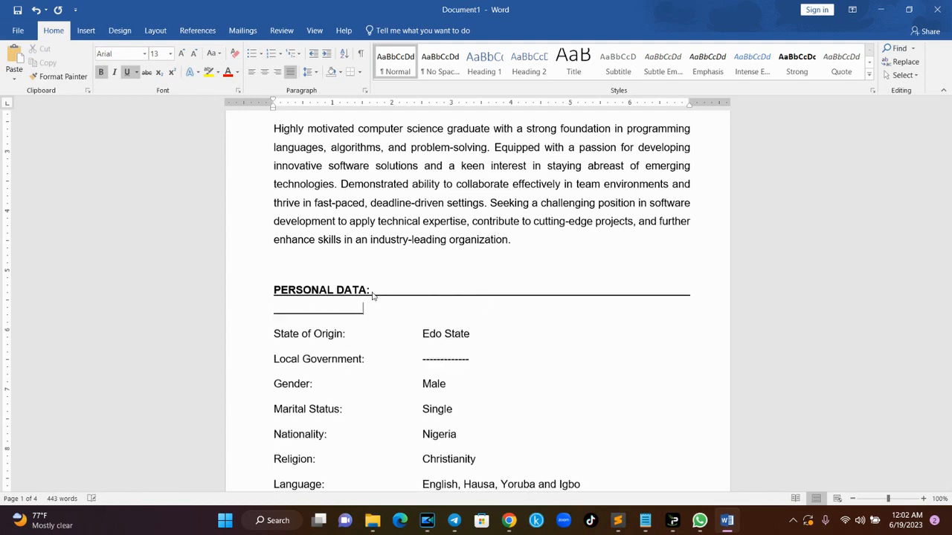
pyautogui.press('BackSpace')
pyautogui.press('BackSpace')
pyautogui.press('BackSpace')
pyautogui.press('BackSpace')
pyautogui.press('BackSpace')
pyautogui.press('BackSpace')
pyautogui.press('BackSpace')
pyautogui.press('BackSpace')
pyautogui.press('BackSpace')
pyautogui.press('BackSpace')
pyautogui.press('BackSpace')
pyautogui.press('BackSpace')
pyautogui.press('BackSpace')
pyautogui.press('BackSpace')
pyautogui.press('BackSpace')
pyautogui.press('BackSpace')
pyautogui.press('BackSpace')
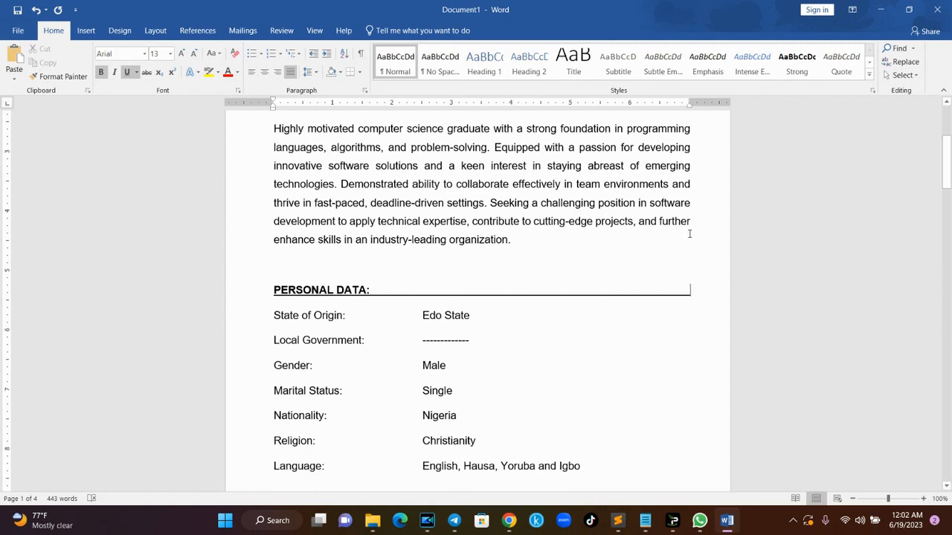
# - Extend the education, qualification and working experience heading underlines to the right margin
pyautogui.moveTo(947, 165); pyautogui.dragTo(949, 240)
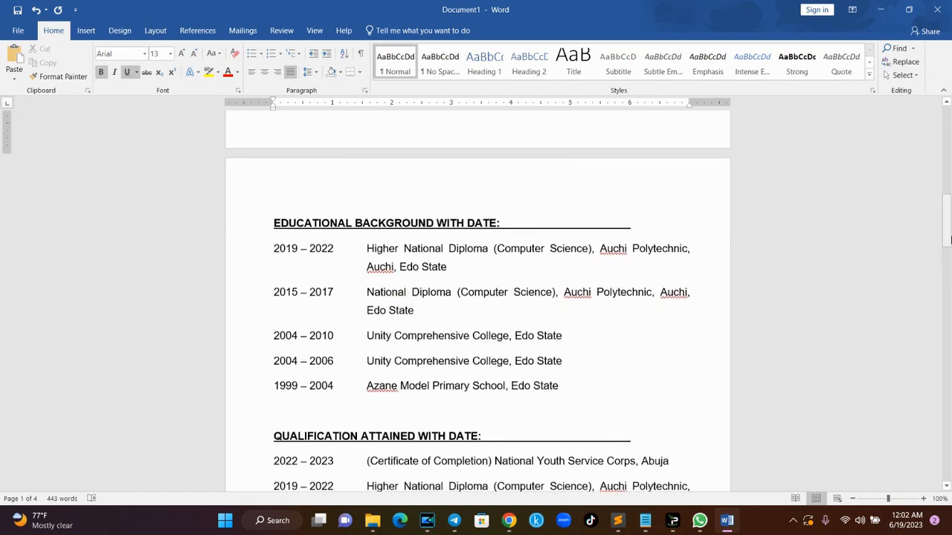
pyautogui.click(626, 231)
pyautogui.press('Tab')
pyautogui.press('Tab')
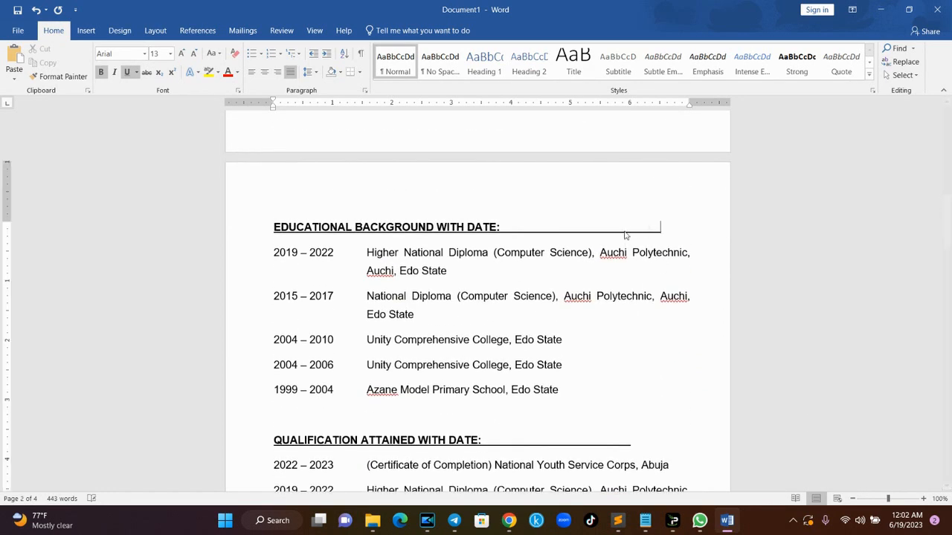
pyautogui.click(599, 441)
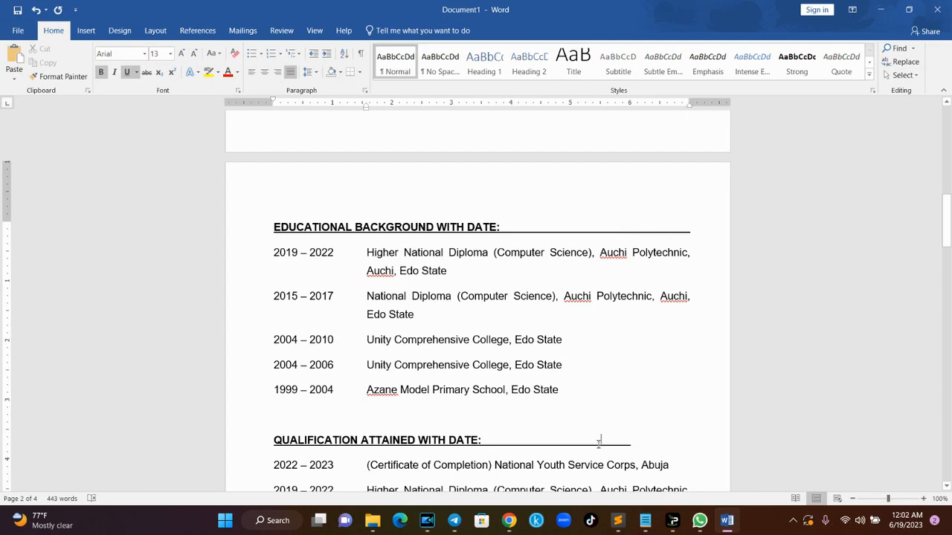
pyautogui.press('Tab')
pyautogui.moveTo(947, 235); pyautogui.dragTo(947, 326)
pyautogui.click(643, 285)
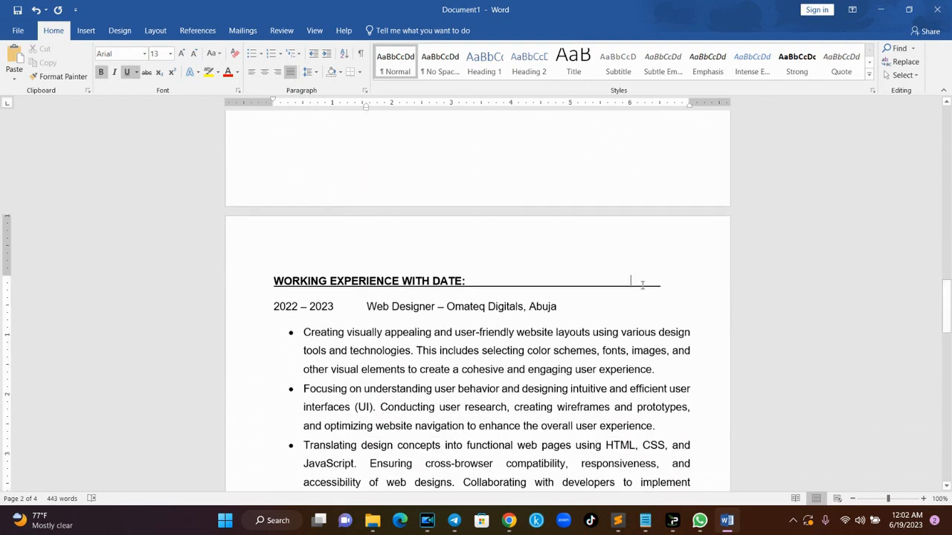
pyautogui.press('Tab')
# - Bold the '2022 – 2023 Web Designer – Omateq Digitals, Abuja' job line
pyautogui.scroll(-2, 643, 289)
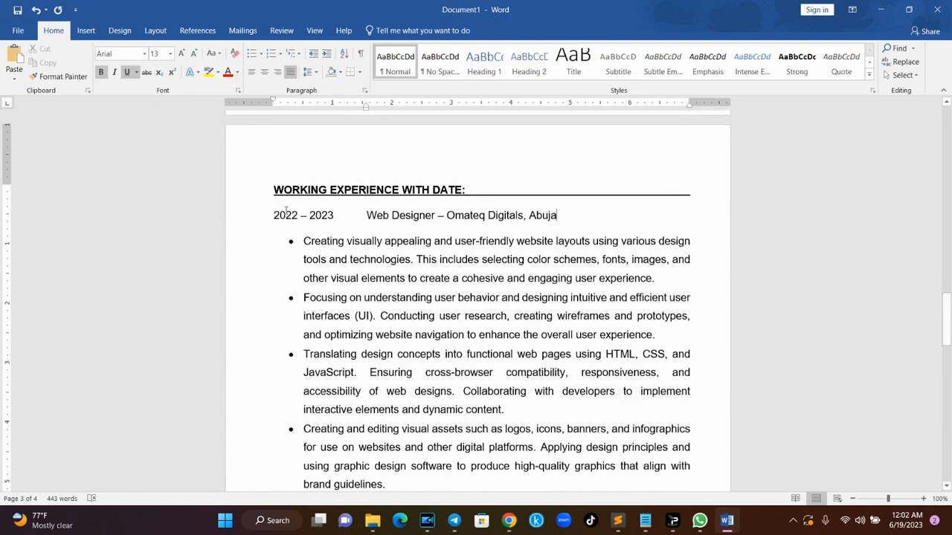
pyautogui.moveTo(555, 216); pyautogui.dragTo(268, 209)
pyautogui.hotkey('ctrl', 'b')
pyautogui.click(459, 315)
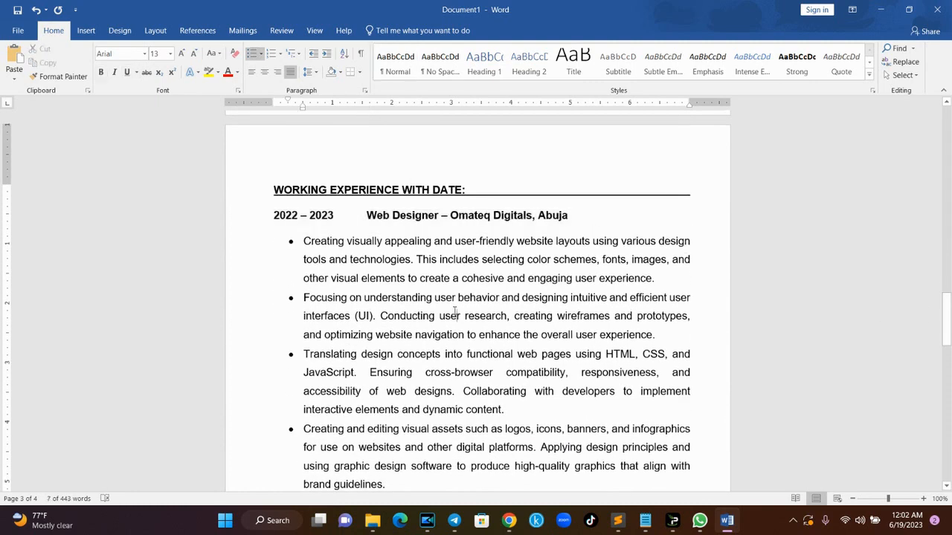
pyautogui.moveTo(949, 306); pyautogui.dragTo(950, 364)
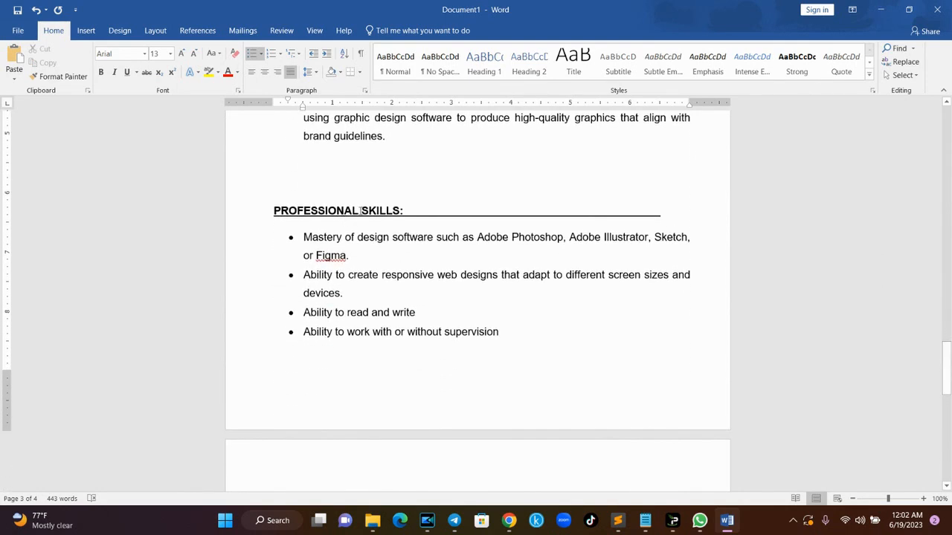
pyautogui.moveTo(949, 368); pyautogui.dragTo(948, 429)
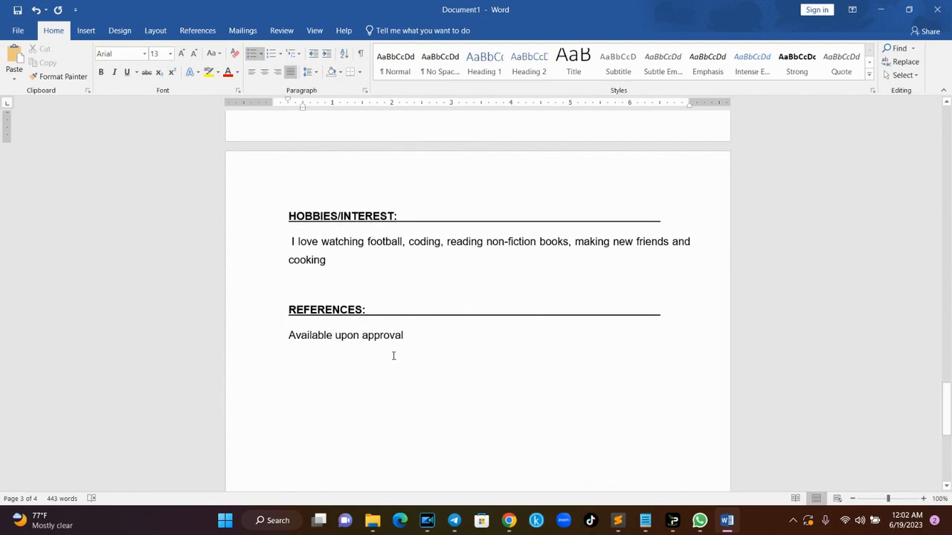
pyautogui.scroll(20, 536, 260)
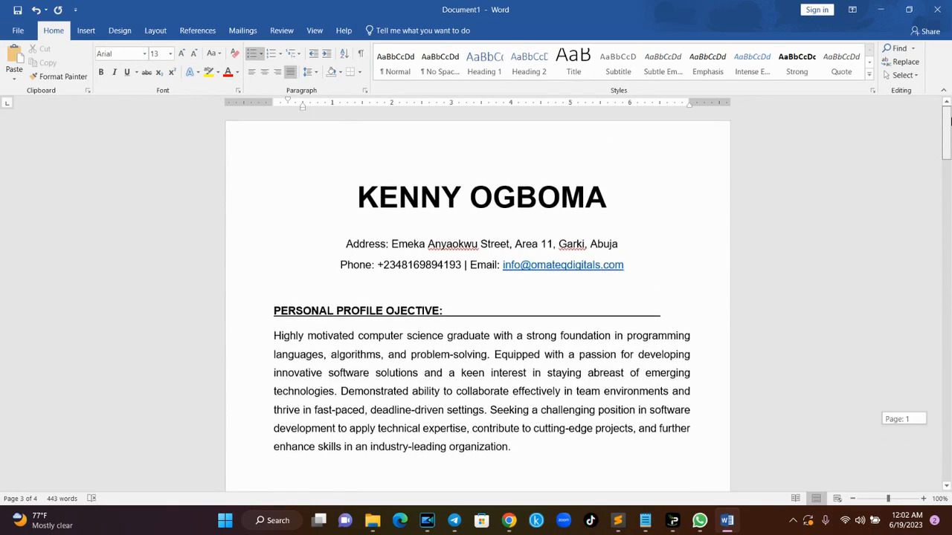
# - Insert a centred page number at the bottom of every page
pyautogui.click(496, 140)
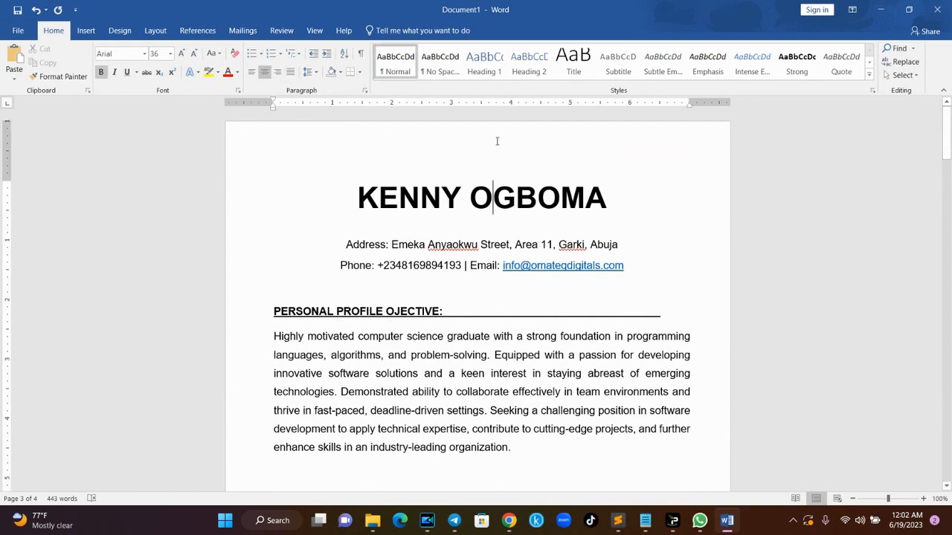
pyautogui.click(155, 31)
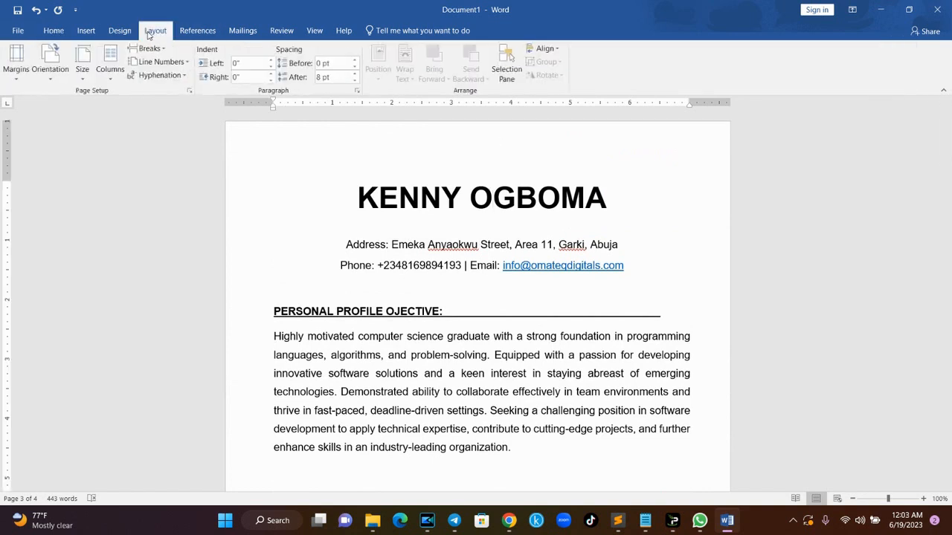
pyautogui.click(85, 30)
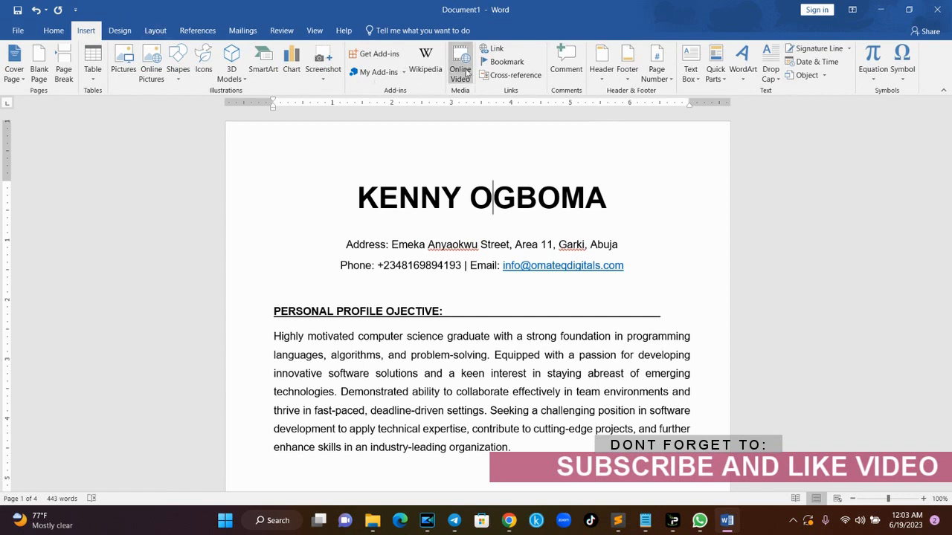
pyautogui.click(664, 80)
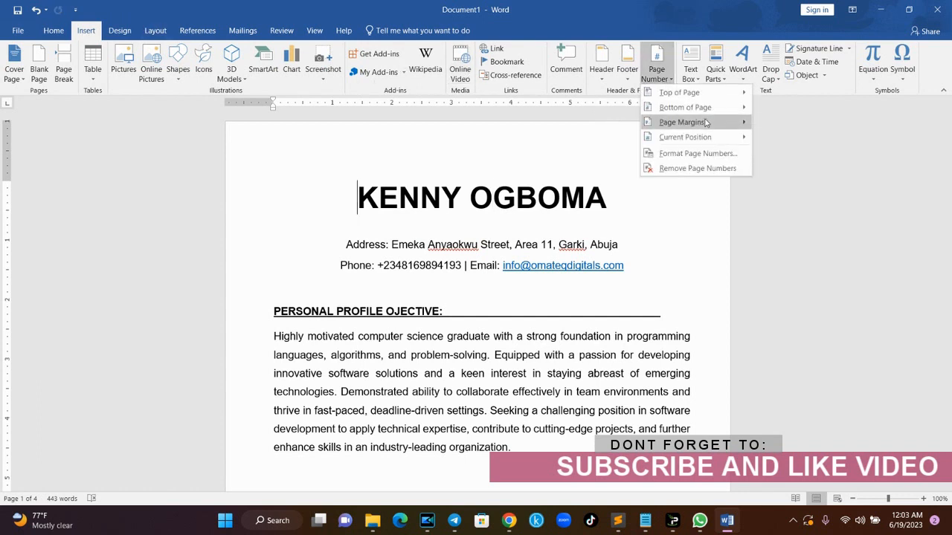
pyautogui.moveTo(710, 110)
pyautogui.click(542, 219)
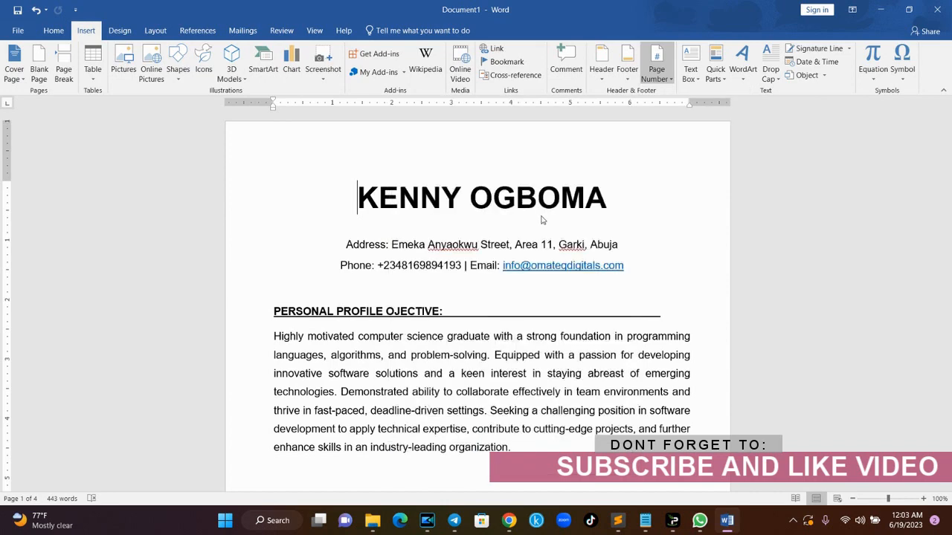
# - Close the footer, return to page 1 and bring up the print preview
pyautogui.doubleClick(492, 421)
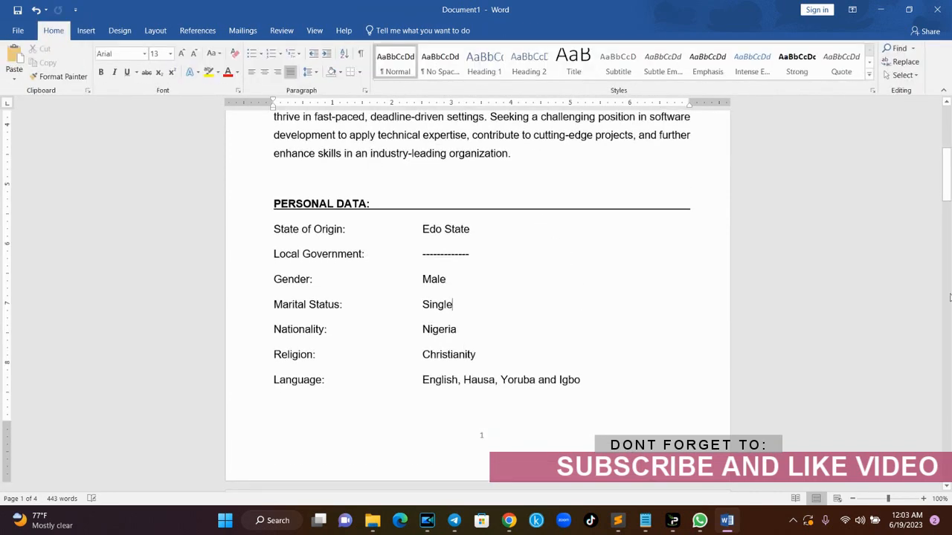
pyautogui.moveTo(947, 175); pyautogui.dragTo(948, 108)
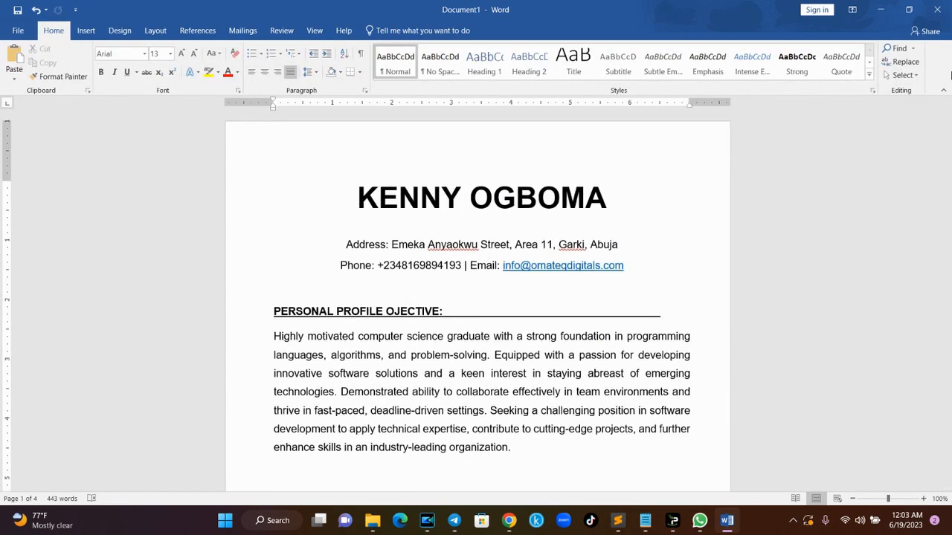
pyautogui.hotkey('ctrl', 'p')
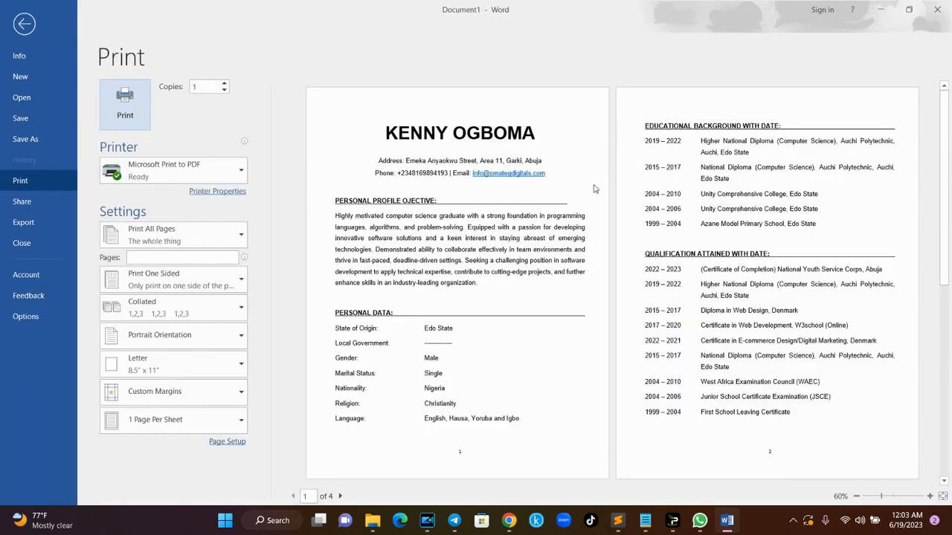
# - Preview pages 3–4, then print to a PDF named with the candidate's name plus 'CV'
pyautogui.click(949, 296)
pyautogui.moveTo(944, 341); pyautogui.dragTo(945, 149)
pyautogui.click(145, 110)
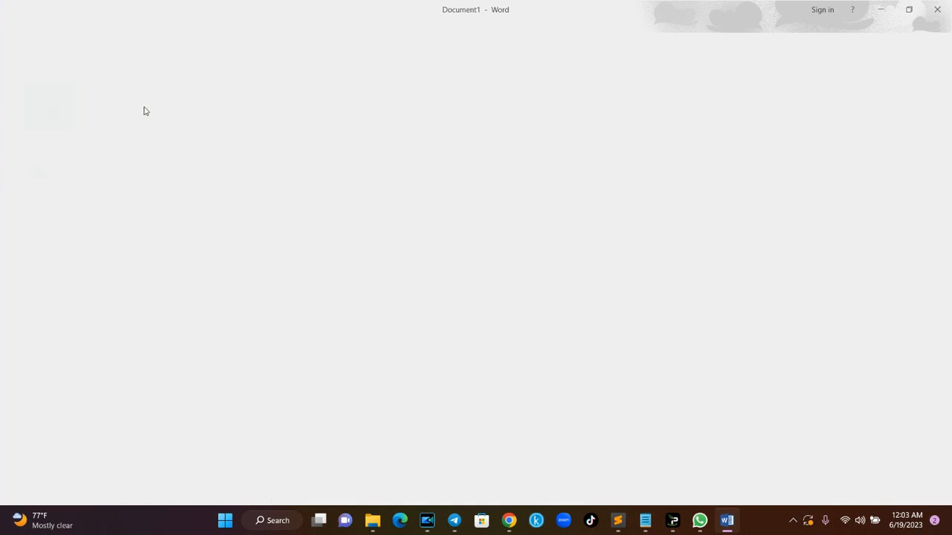
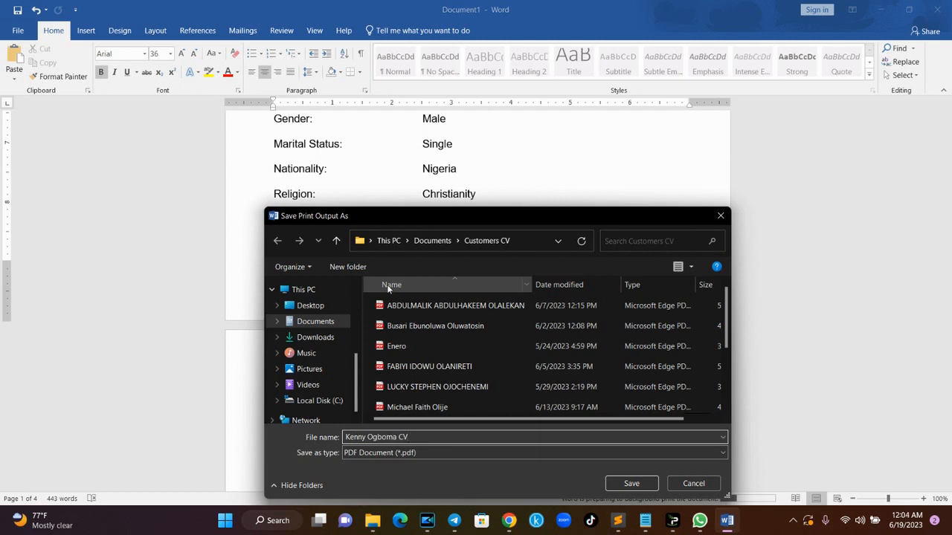
pyautogui.press('Return')
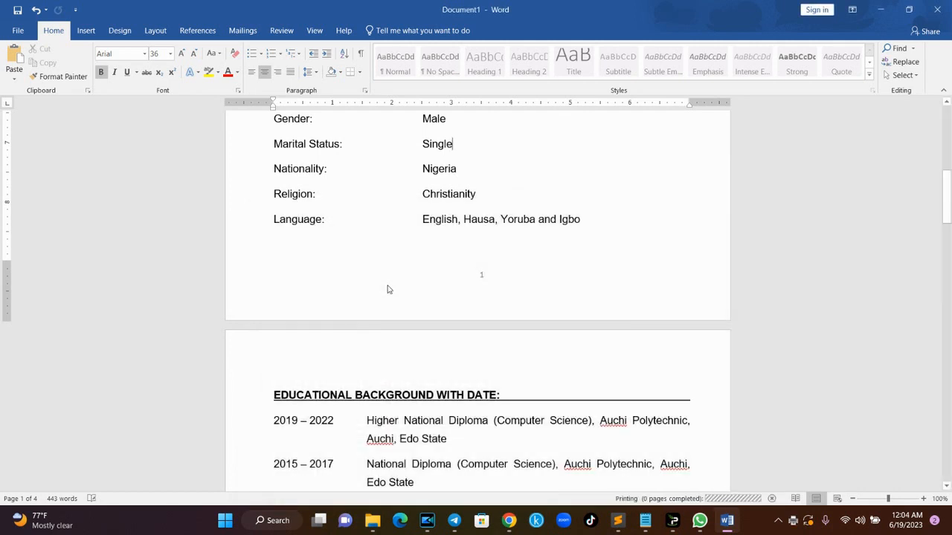
# - Locate the new CV PDF in Documents > Customers CV, view it, and close the viewer
pyautogui.click(374, 522)
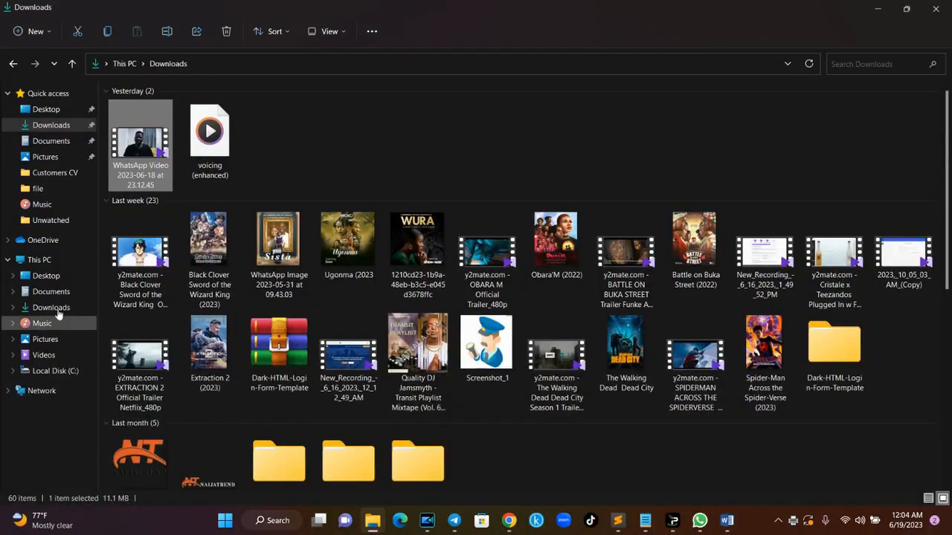
pyautogui.click(46, 291)
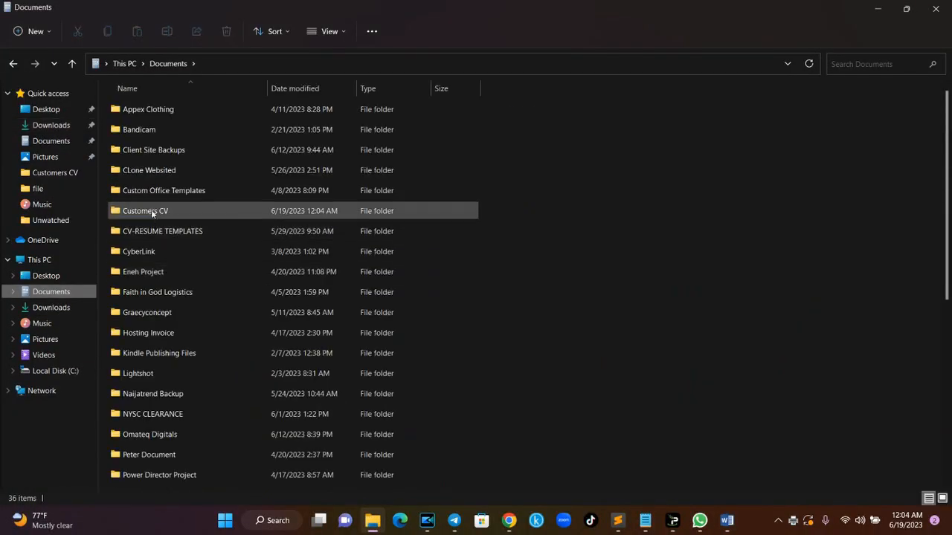
pyautogui.doubleClick(151, 211)
pyautogui.click(139, 194)
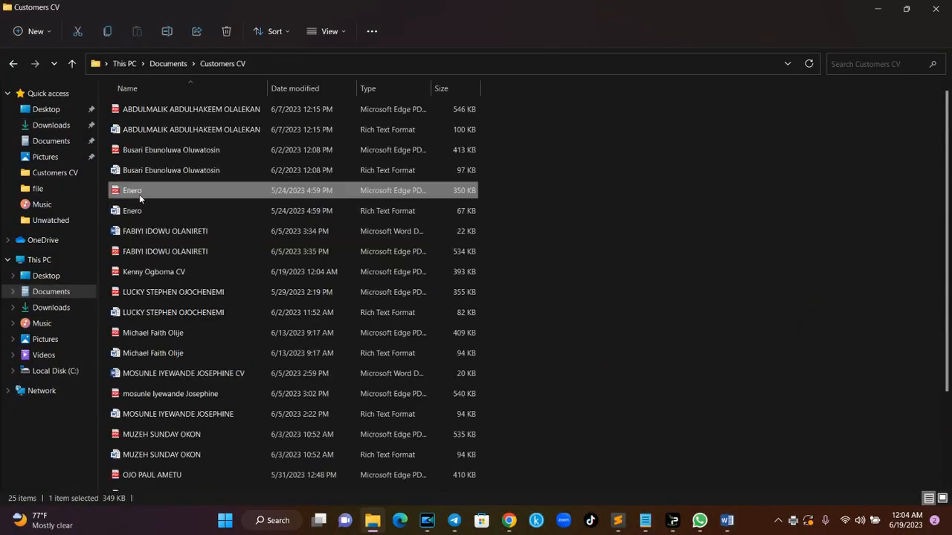
pyautogui.press('k')
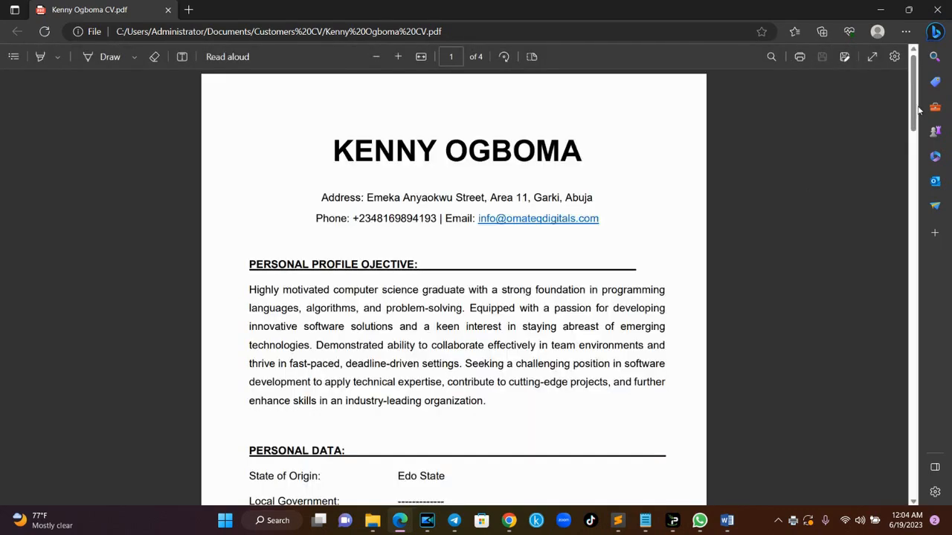
pyautogui.moveTo(920, 110)
pyautogui.mouseDown()
pyautogui.moveTo(912, 520)
pyautogui.moveTo(921, 116)
pyautogui.mouseUp()
pyautogui.click(937, 10)
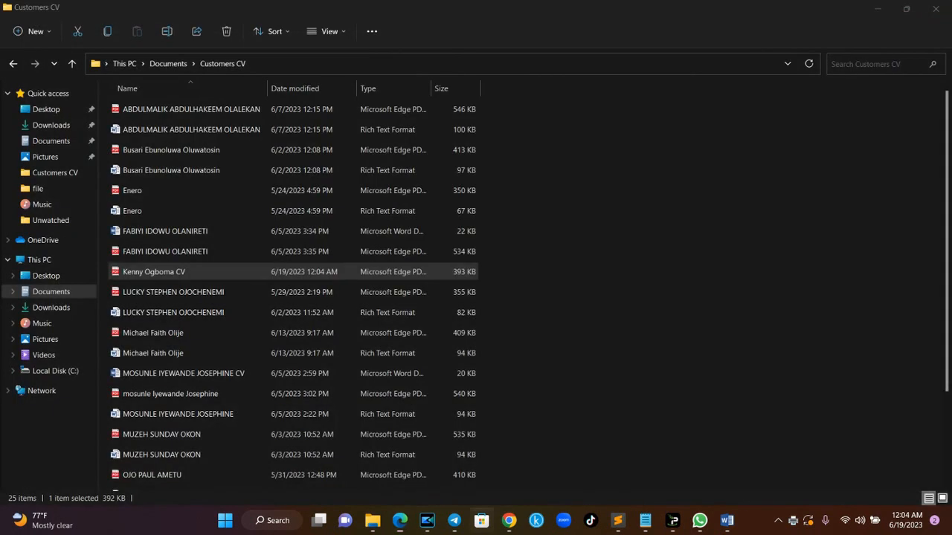
# - Switch to the ChatGPT conversation in Chrome
pyautogui.moveTo(508, 520)
pyautogui.click(455, 468)
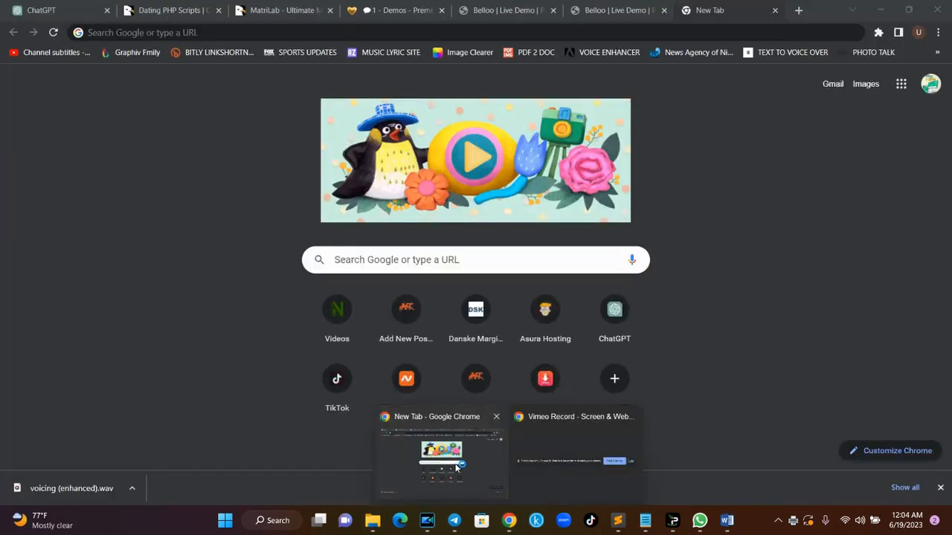
pyautogui.click(68, 4)
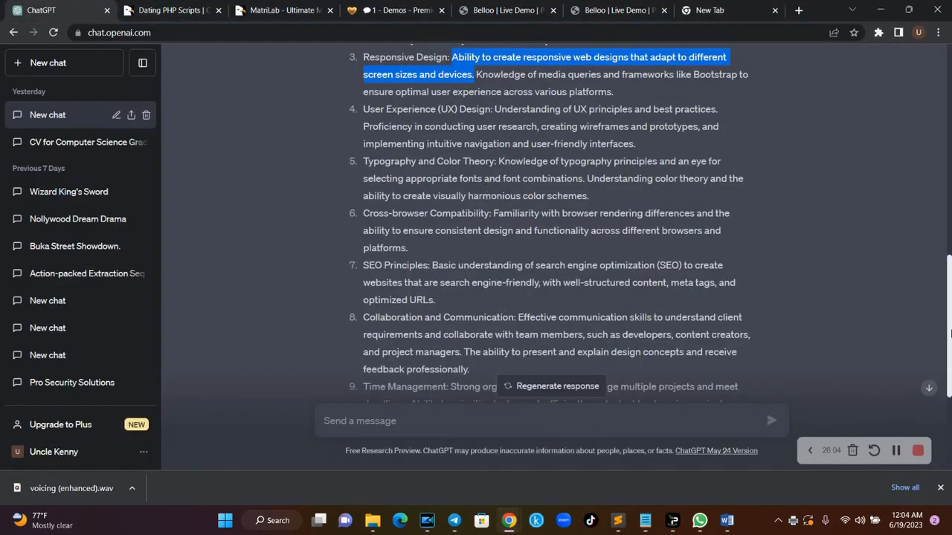
pyautogui.moveTo(950, 334); pyautogui.dragTo(950, 99)
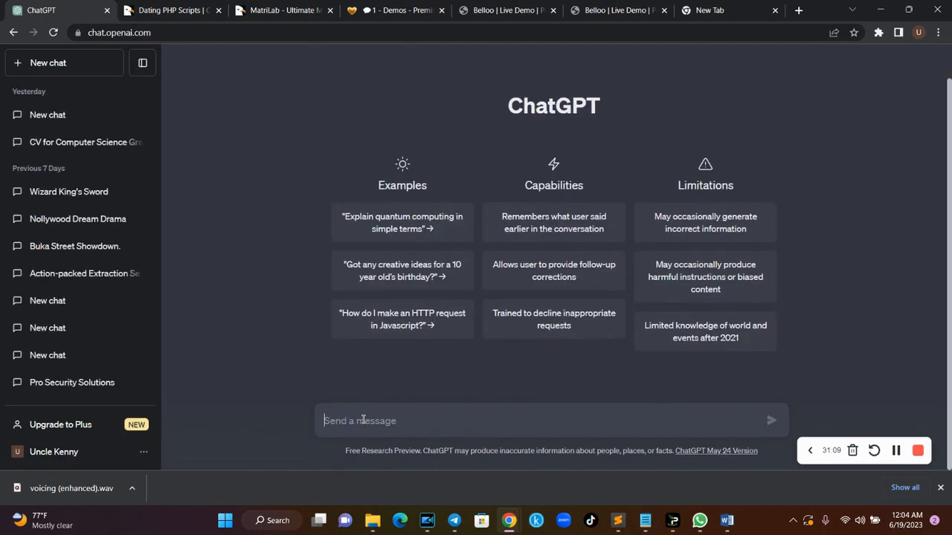
# - Ask ChatGPT: 'can you write me a professional RESUME for a newly graduated banking and finance student?'
pyautogui.write('can ')
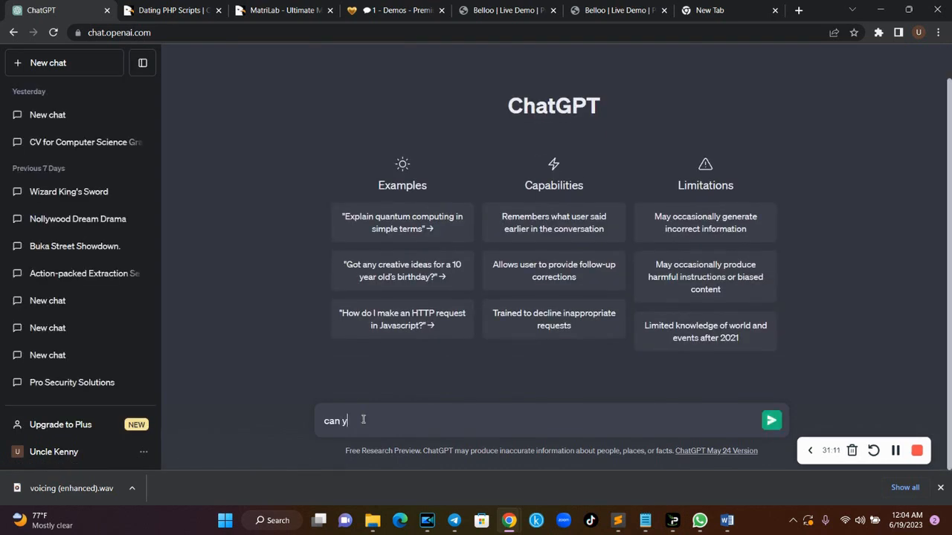
pyautogui.write('youw rite me')
pyautogui.press('BackSpace')
pyautogui.press('BackSpace')
pyautogui.press('BackSpace')
pyautogui.press('BackSpace')
pyautogui.press('BackSpace')
pyautogui.press('BackSpace')
pyautogui.press('BackSpace')
pyautogui.press('BackSpace')
pyautogui.write('write')
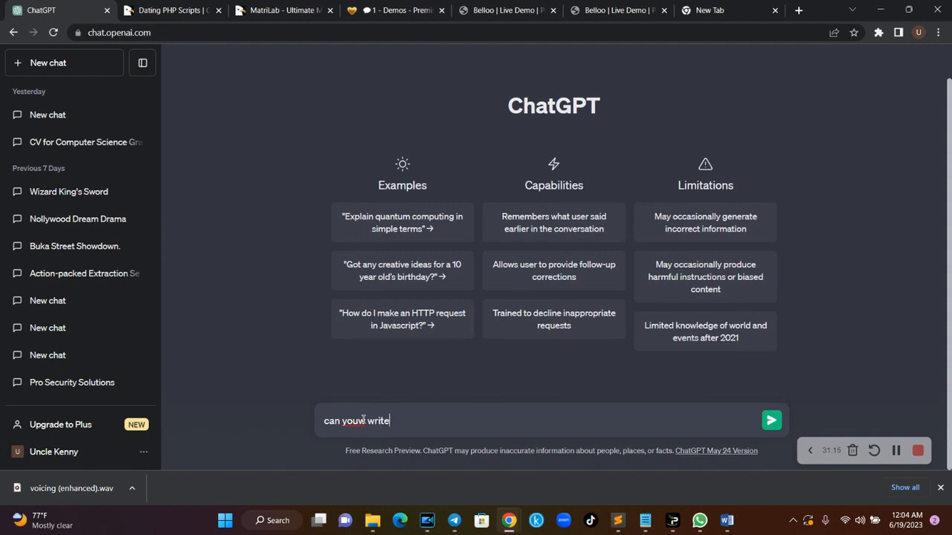
pyautogui.click(364, 421)
pyautogui.press('BackSpace')
pyautogui.click(389, 423)
pyautogui.write('me a professional RESUM')
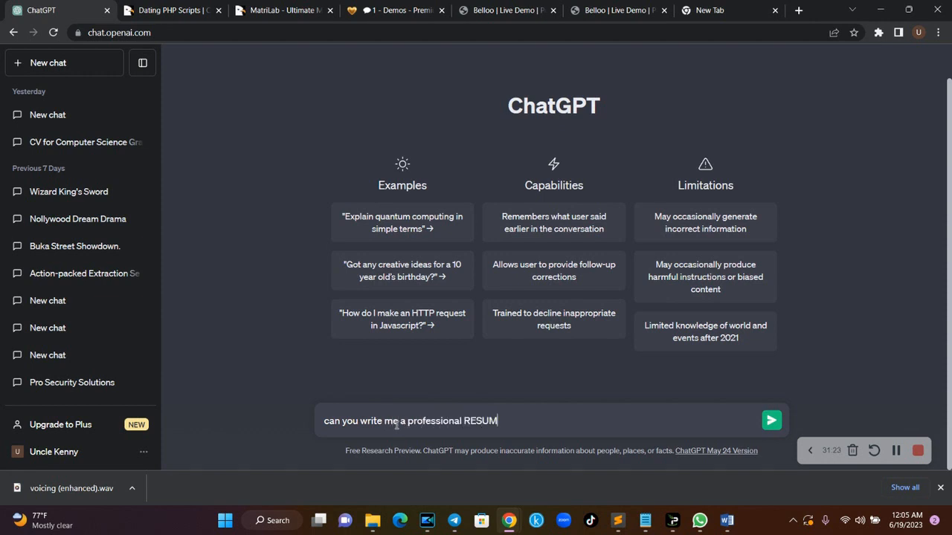
pyautogui.write('E for a newly graduated comp')
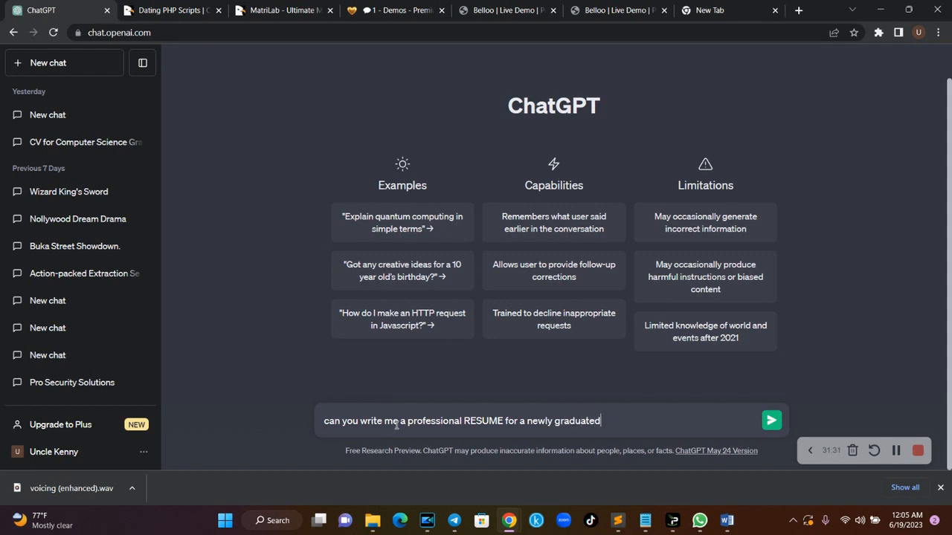
pyautogui.press('BackSpace')
pyautogui.press('BackSpace')
pyautogui.press('BackSpace')
pyautogui.press('BackSpace')
pyautogui.write('banking anf f')
pyautogui.press('BackSpace')
pyautogui.press('BackSpace')
pyautogui.press('BackSpace')
pyautogui.write('d finance')
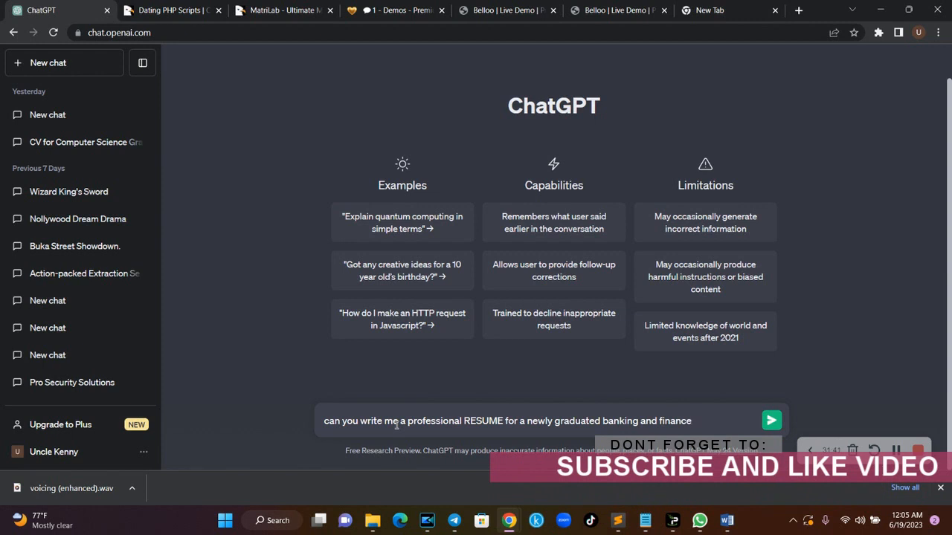
pyautogui.write(' student?')
pyautogui.press('Return')
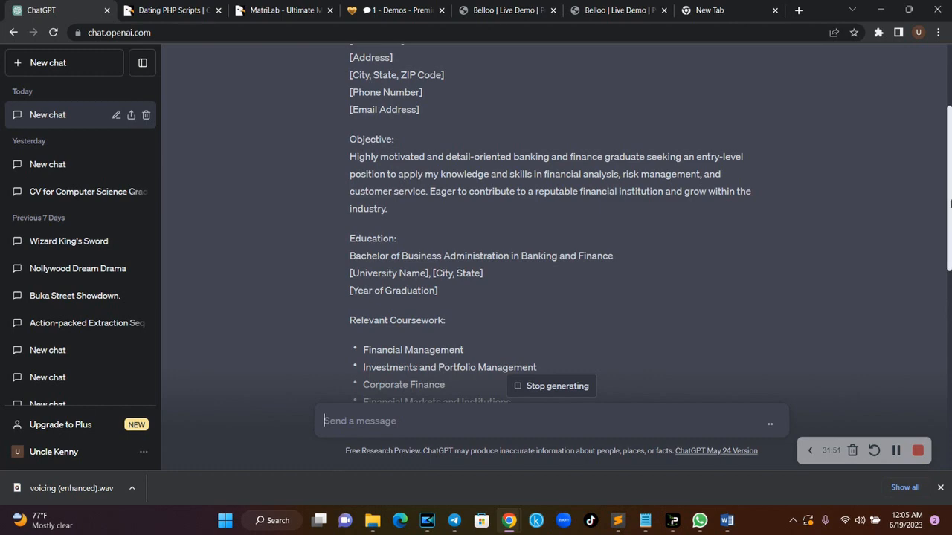
# - Read through the generated resume's Objective, briefly check Word, then stop the recording
pyautogui.moveTo(951, 203); pyautogui.dragTo(951, 149)
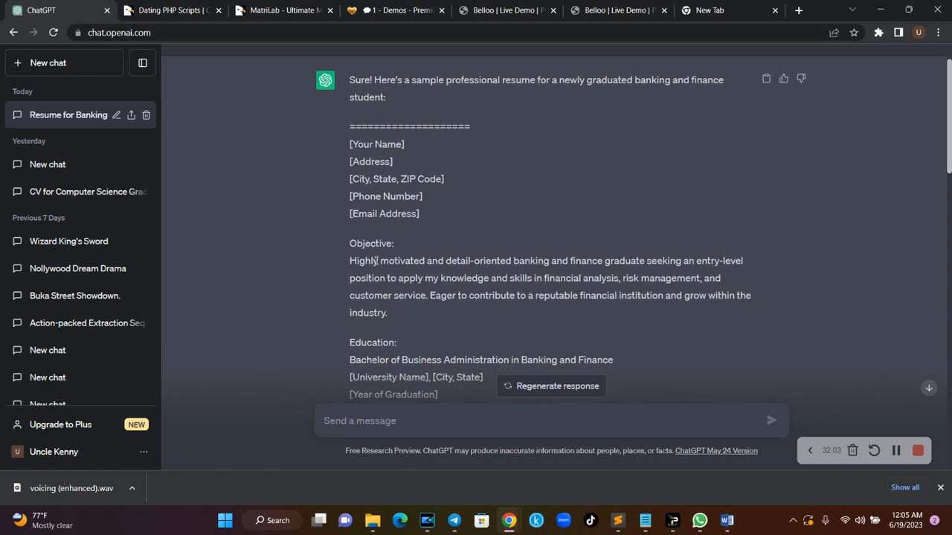
pyautogui.moveTo(359, 261); pyautogui.dragTo(403, 292)
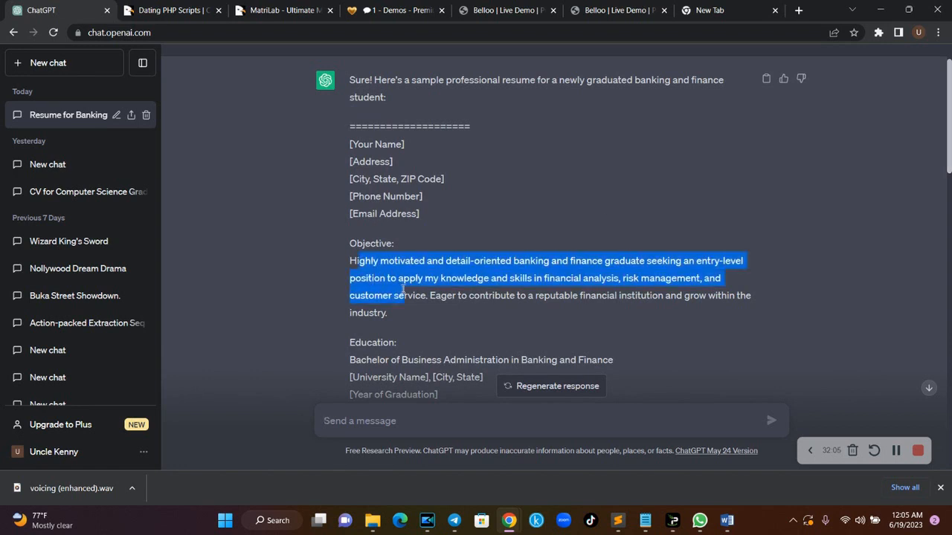
pyautogui.click(726, 520)
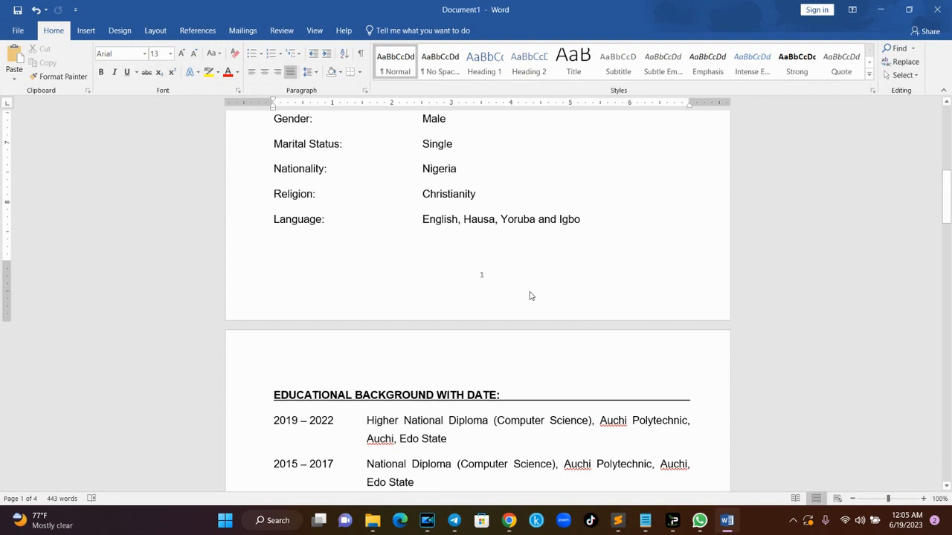
pyautogui.click(510, 520)
pyautogui.click(429, 456)
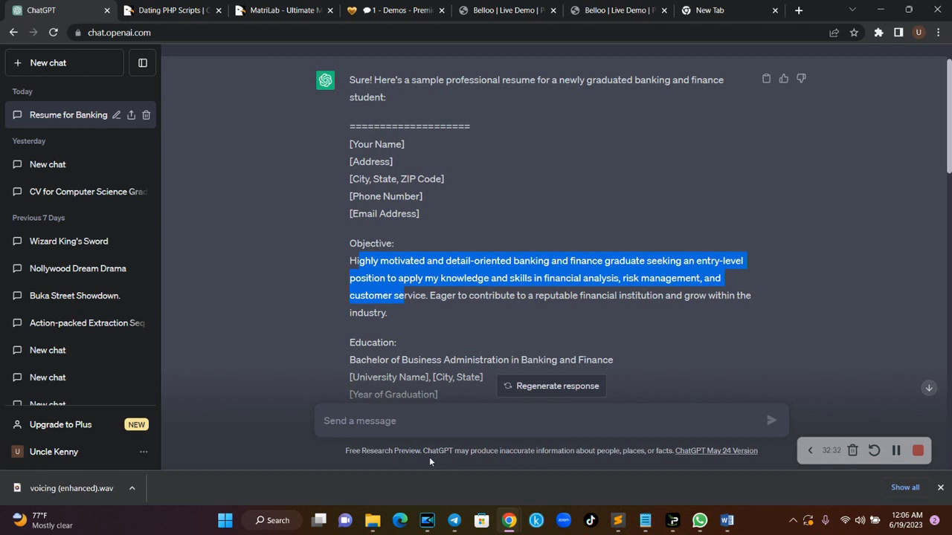
pyautogui.click(918, 450)
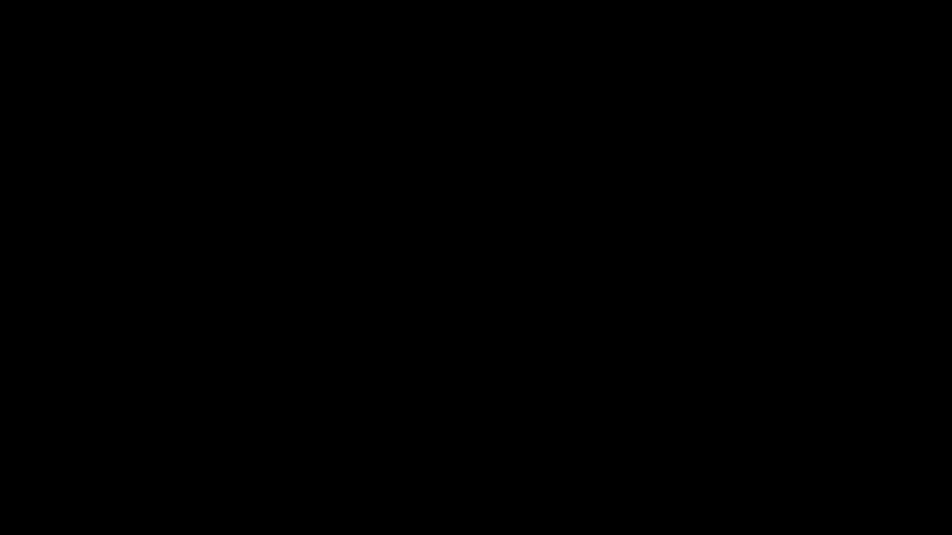